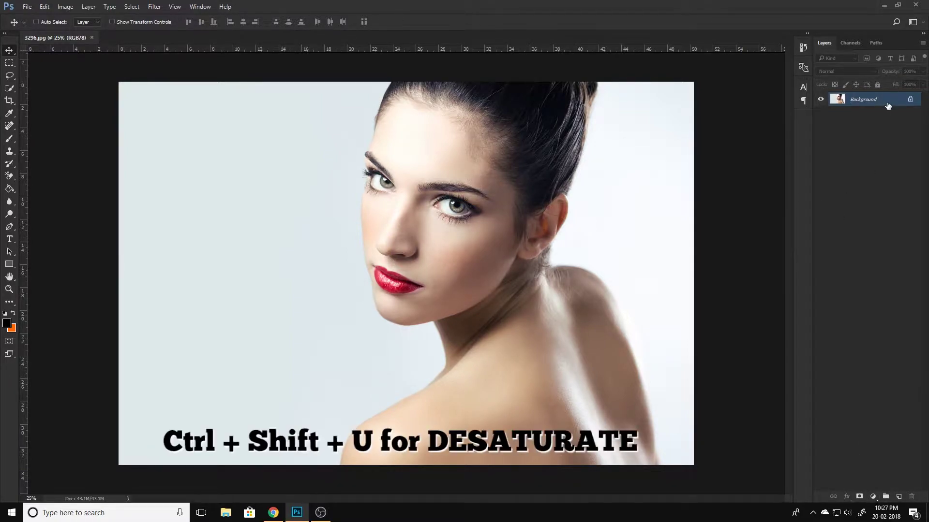
# - Desaturate the 3296.jpg portrait to black and white directly on the Background layer
pyautogui.press('ctrl')
pyautogui.hotkey('ctrl', 'shift', 'u')
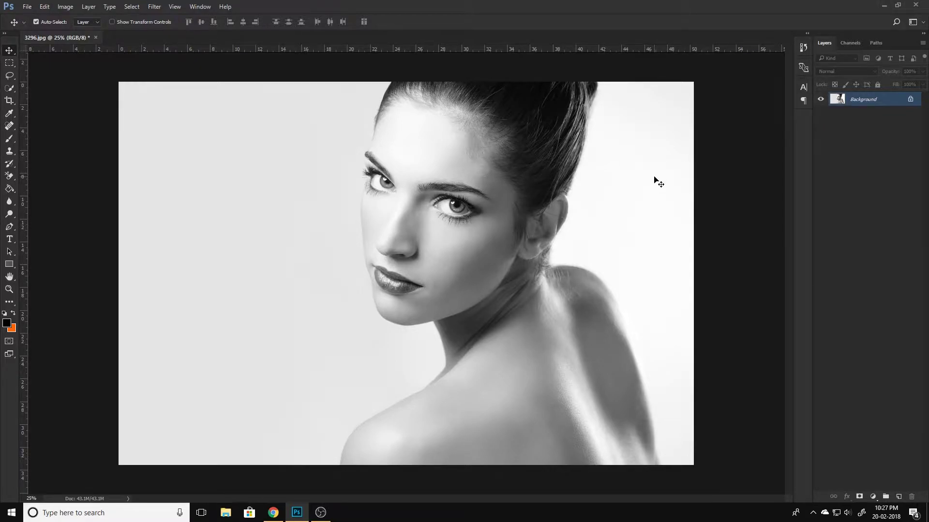
pyautogui.hotkey('ctrl', 'z')
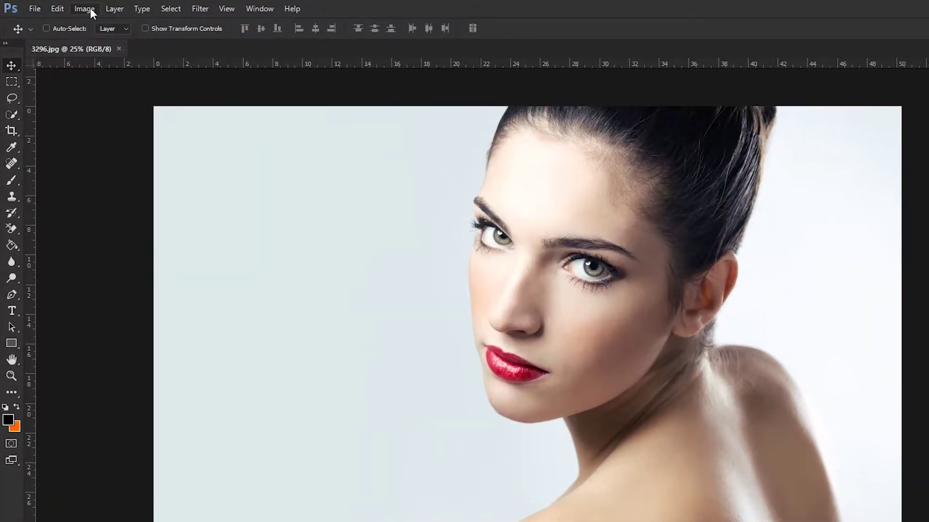
pyautogui.click(90, 8)
pyautogui.moveTo(103, 40)
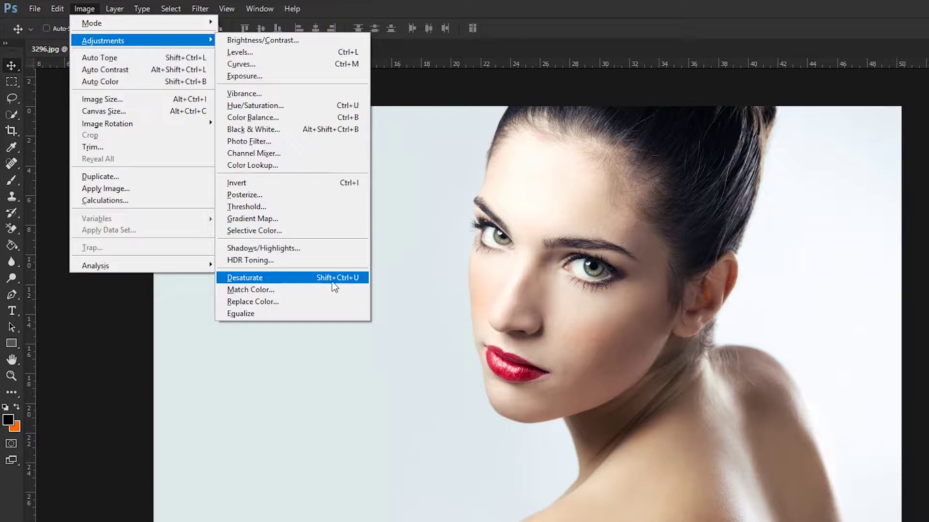
pyautogui.click(348, 279)
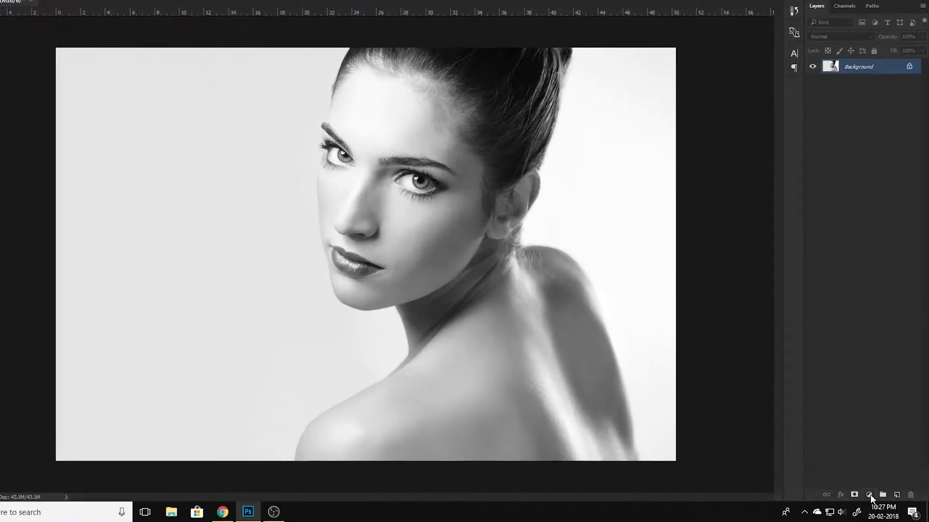
# - Add a Curves adjustment layer with an S-curve that darkens shadows and brightens highlights
pyautogui.click(874, 496)
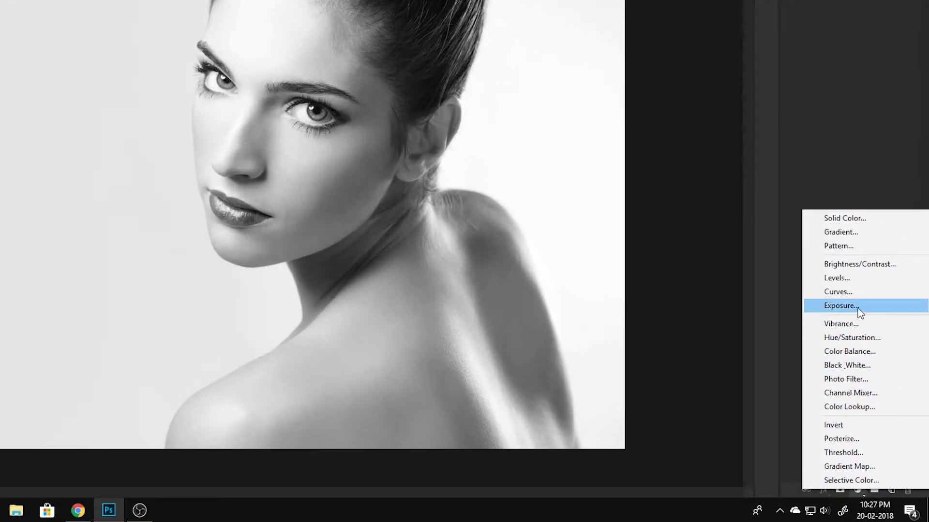
pyautogui.click(852, 279)
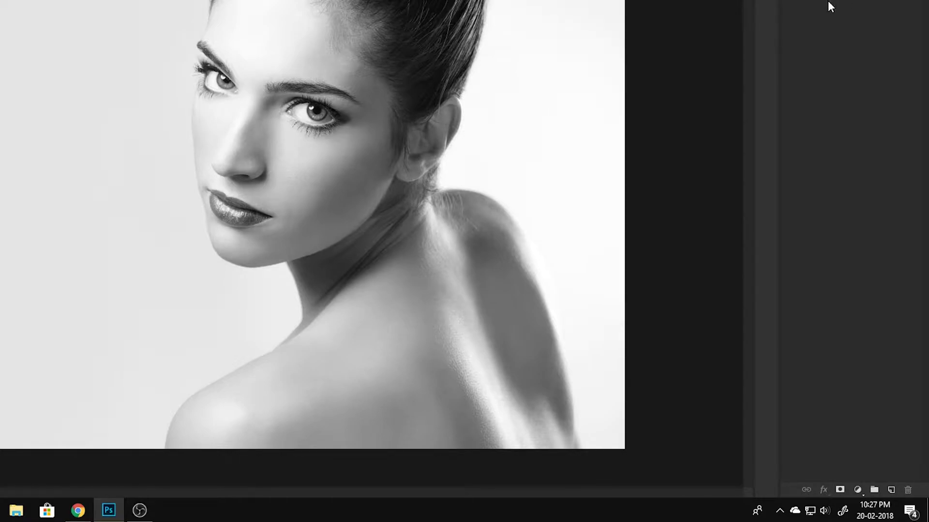
pyautogui.click(856, 489)
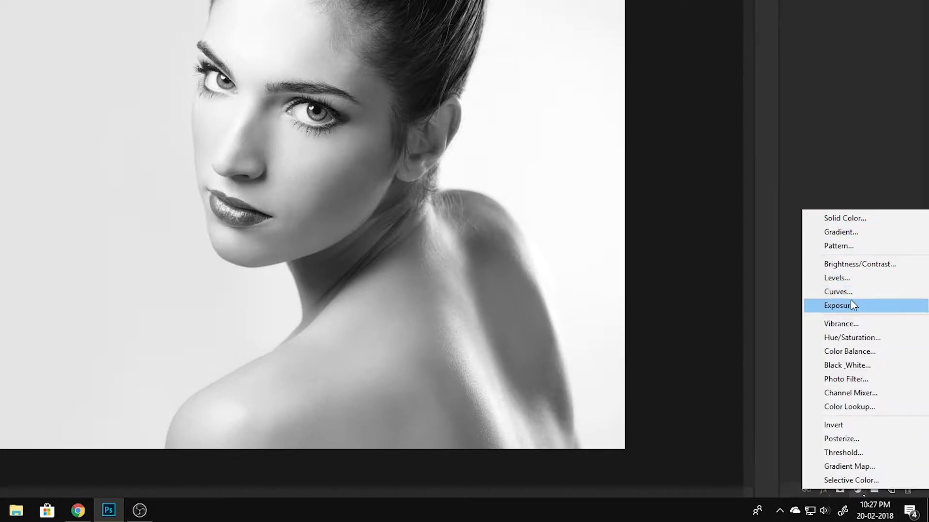
pyautogui.click(852, 291)
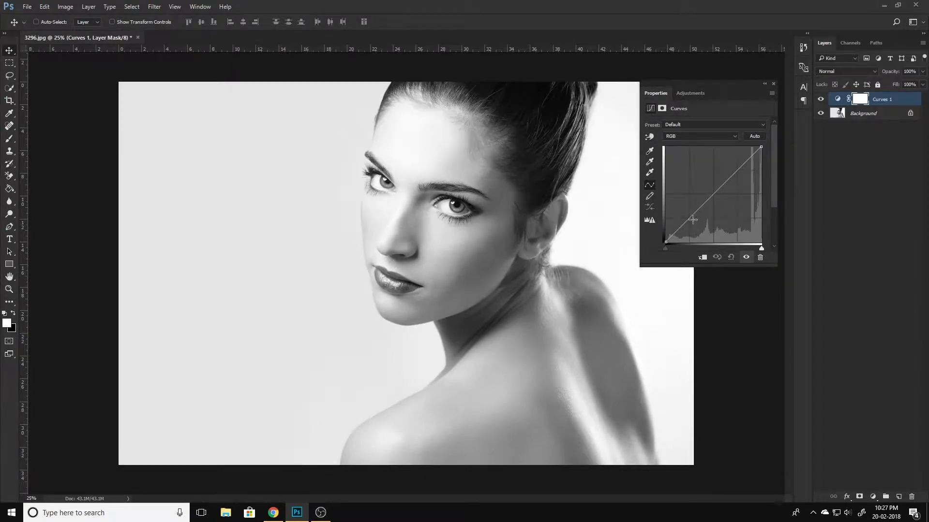
pyautogui.moveTo(691, 219); pyautogui.dragTo(694, 221)
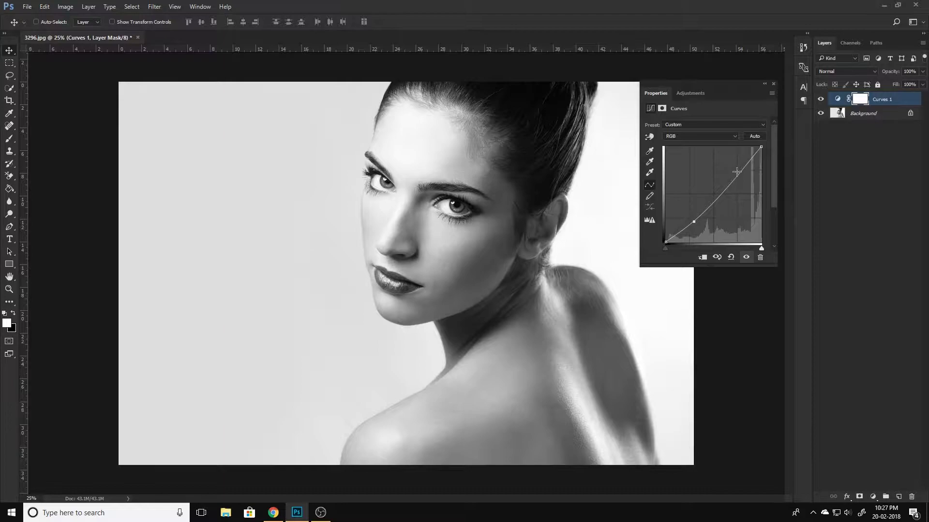
pyautogui.moveTo(737, 172); pyautogui.dragTo(736, 171)
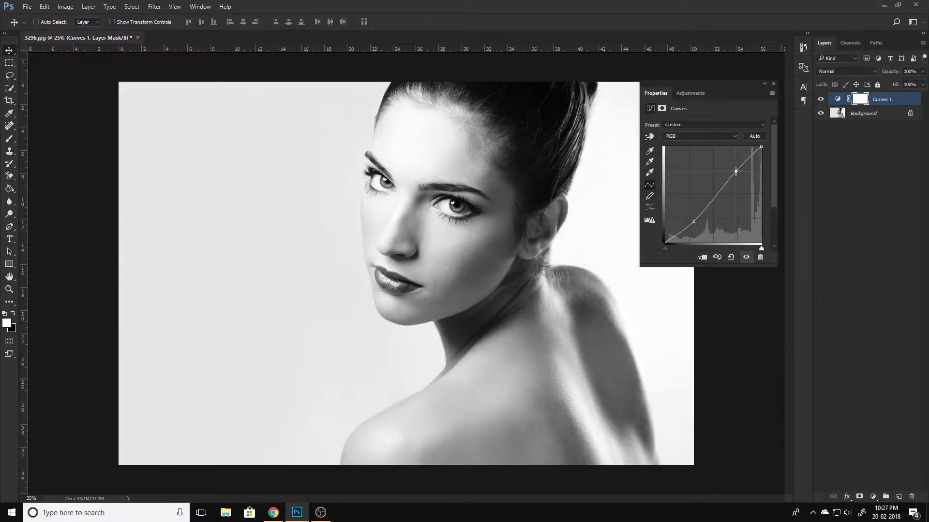
# - Select the Background layer together with Curves 1
pyautogui.click(773, 84)
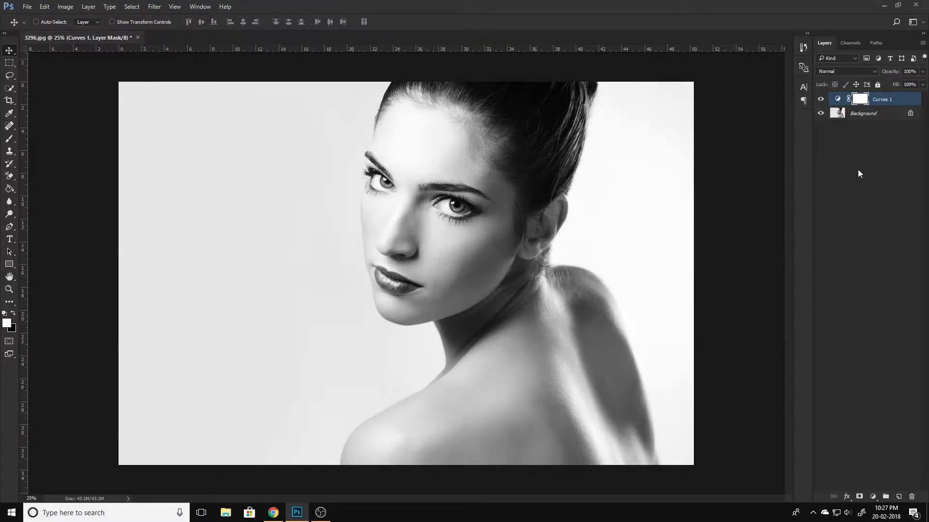
pyautogui.click(858, 169)
pyautogui.click(880, 101)
pyautogui.keyDown('shift'); pyautogui.click(877, 114); pyautogui.keyUp('shift')
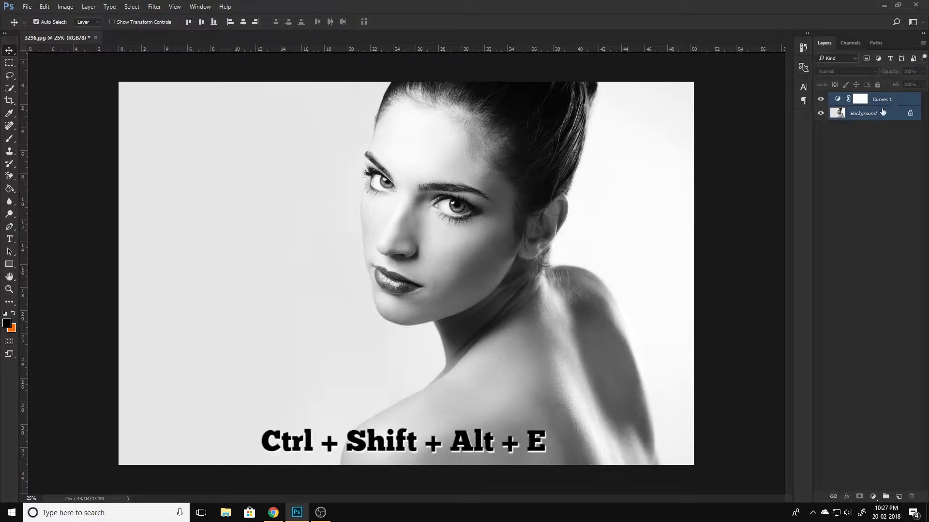
# - Stamp all visible layers into a new Layer 1 and give it a 12-pixel Gaussian Blur
pyautogui.hotkey('ctrl', 'shift', 'alt', 'e')
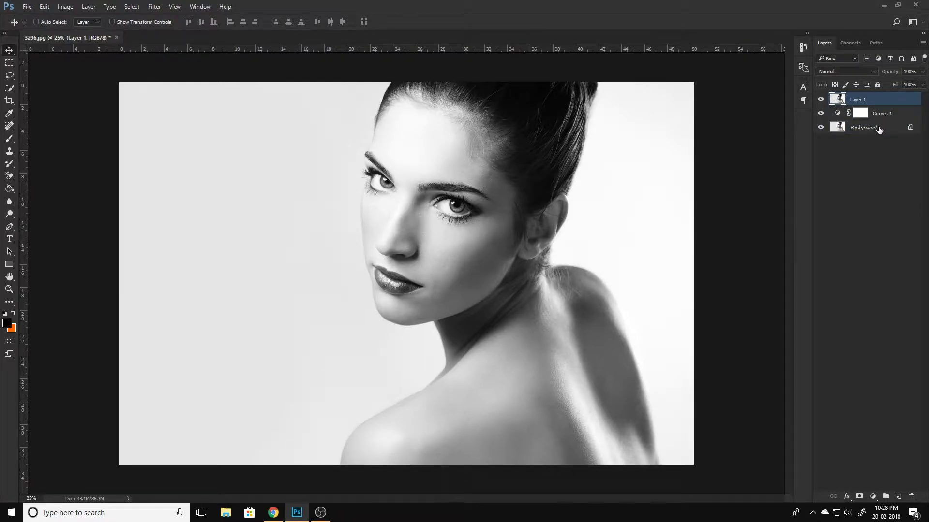
pyautogui.keyDown('ctrl'); pyautogui.click(861, 105); pyautogui.keyUp('ctrl')
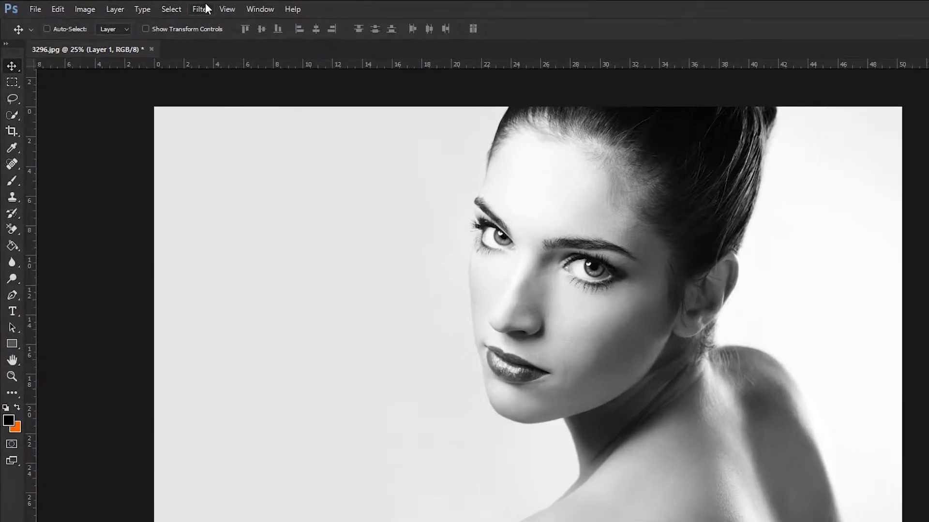
pyautogui.click(161, 7)
pyautogui.moveTo(207, 148)
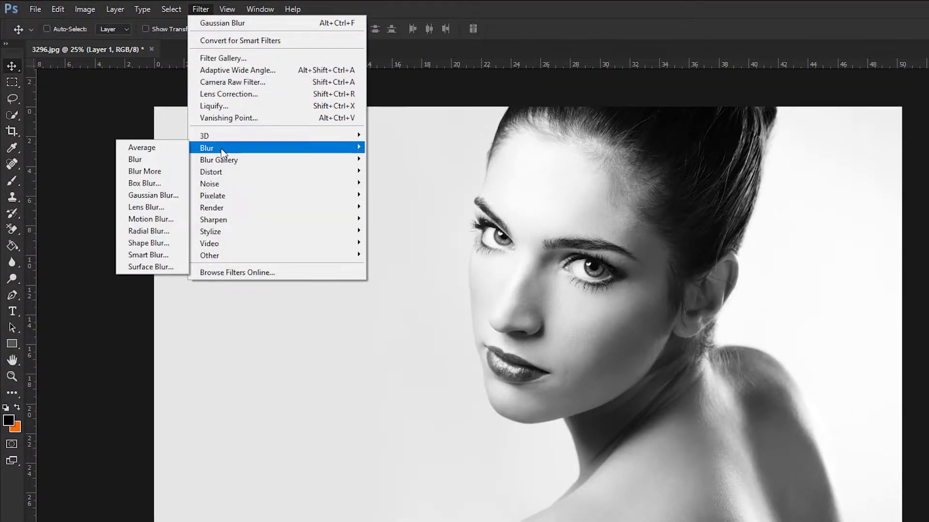
pyautogui.click(152, 195)
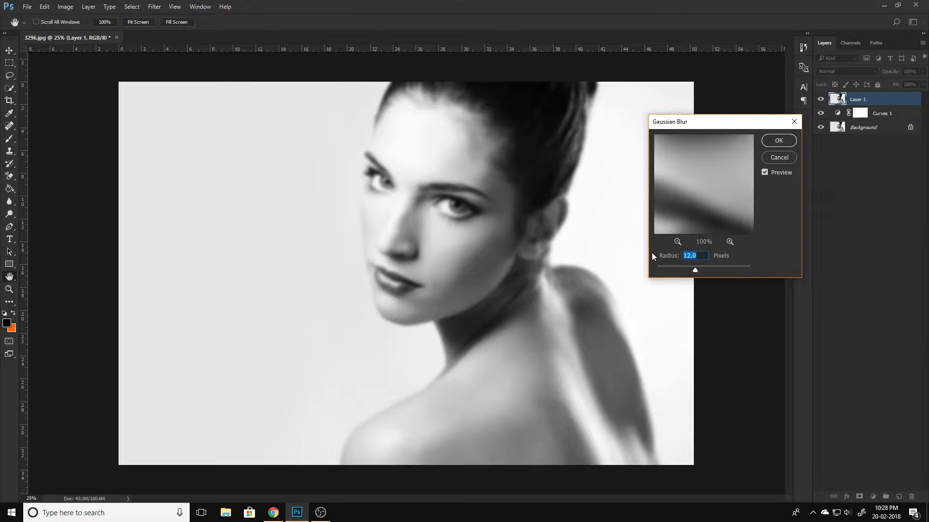
pyautogui.write('1')
pyautogui.write('2')
pyautogui.click(778, 140)
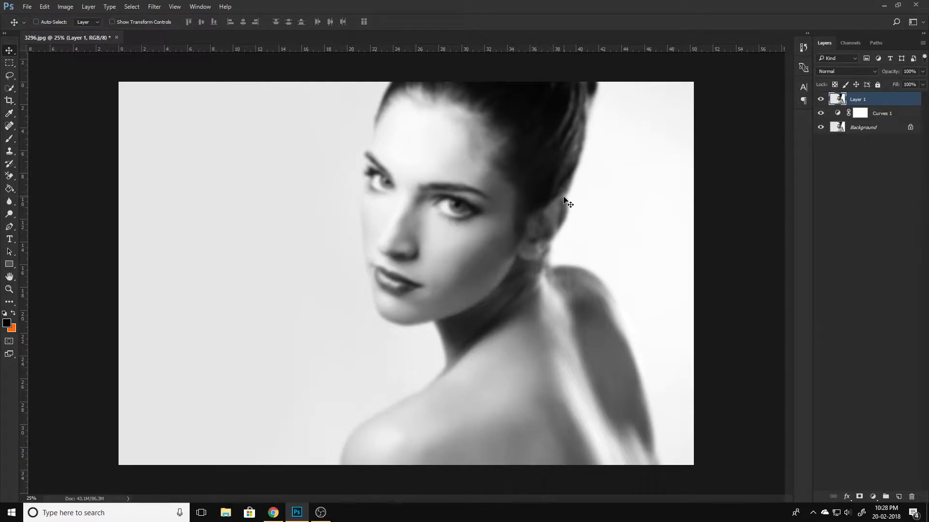
# - Save over Displacement Map.psd on the Desktop, delete the blurred Layer 1, and return to Word Cloud Generator
pyautogui.click(27, 7)
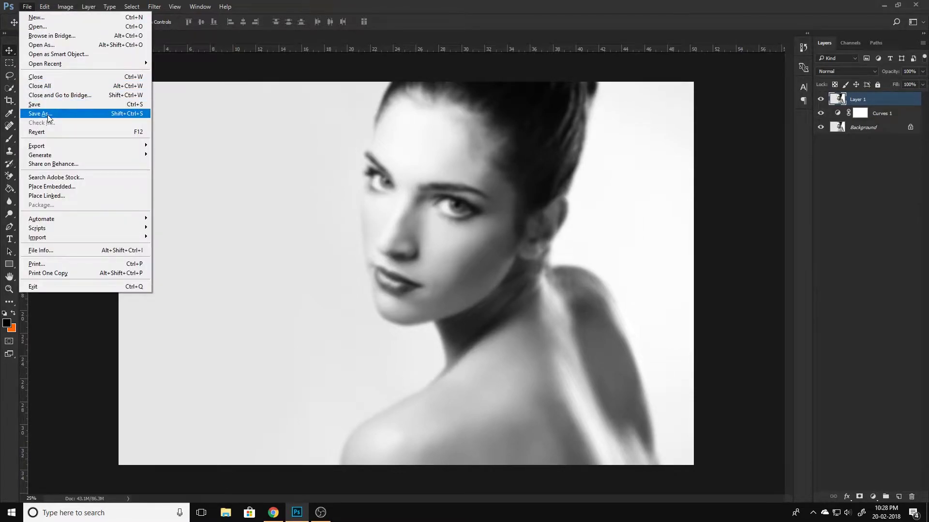
pyautogui.click(48, 114)
pyautogui.click(39, 207)
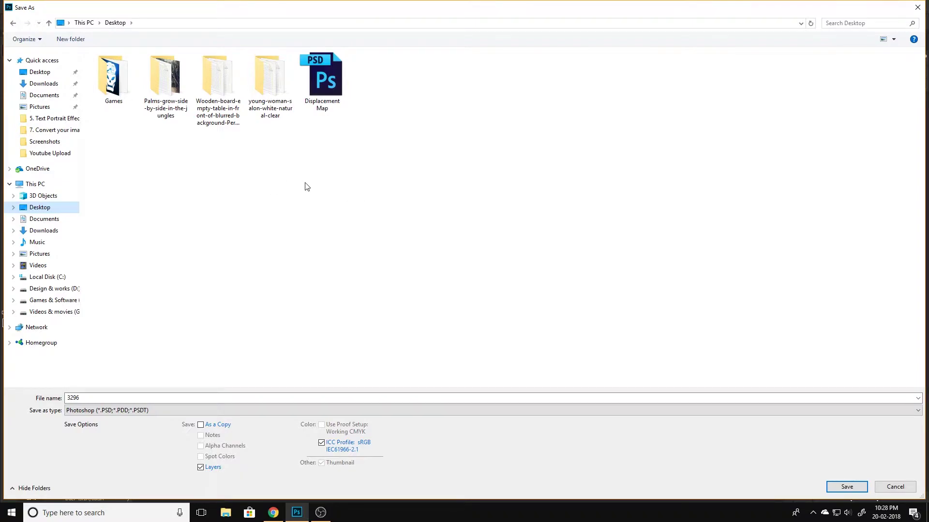
pyautogui.doubleClick(336, 103)
pyautogui.click(484, 255)
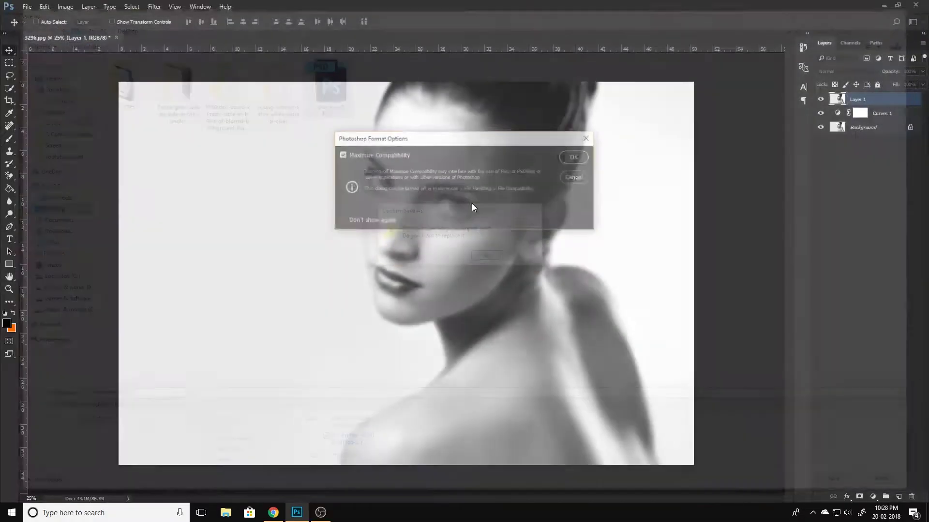
pyautogui.click(568, 161)
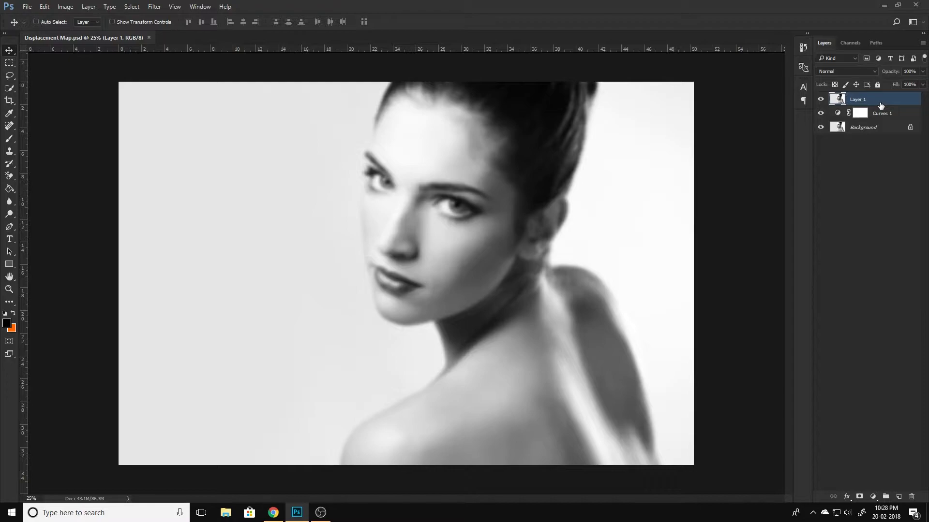
pyautogui.press('Delete')
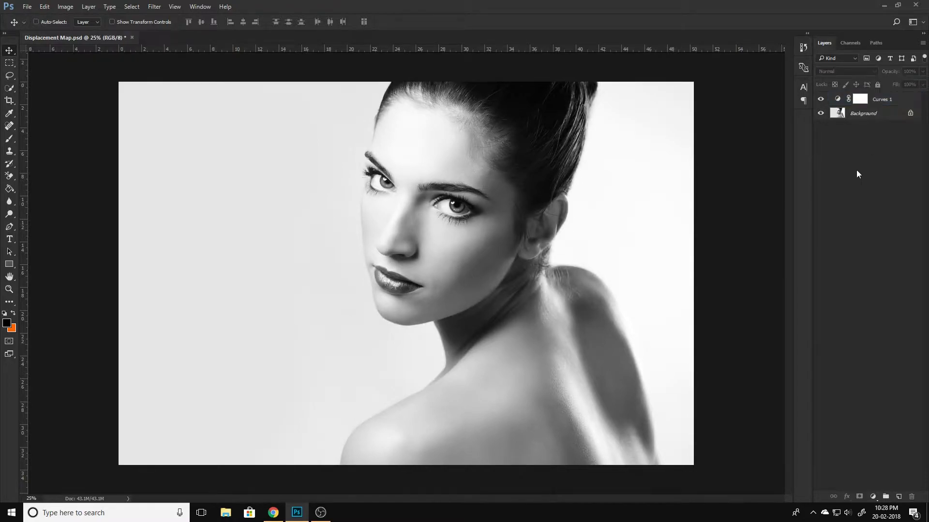
pyautogui.click(273, 512)
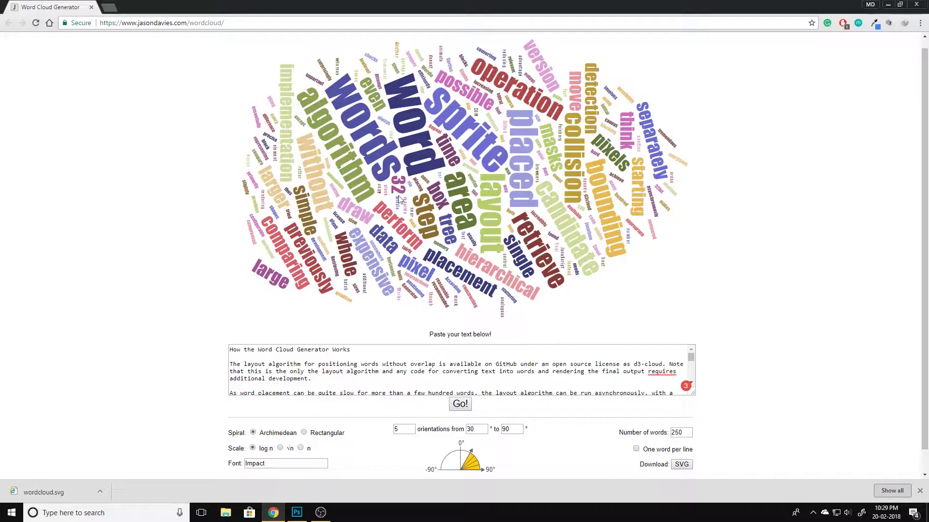
# - Change the word orientation count from 5 to 2
pyautogui.scroll(-1, 376, 187)
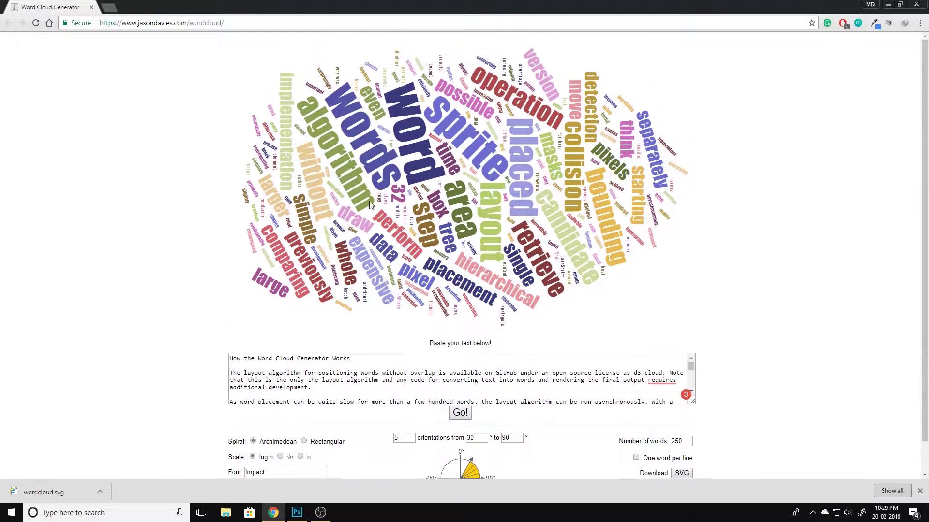
pyautogui.scroll(1, 369, 202)
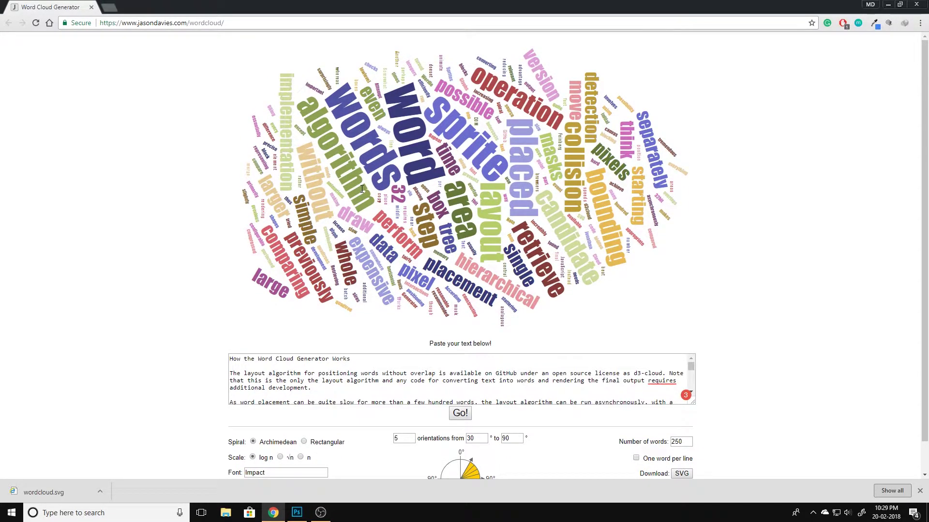
pyautogui.scroll(-1, 438, 191)
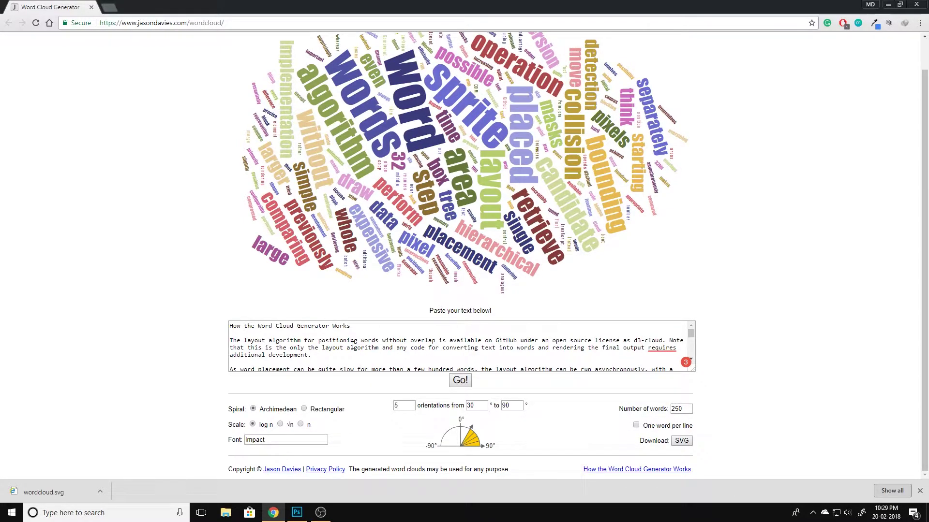
pyautogui.scroll(-3, 354, 346)
pyautogui.scroll(5, 368, 353)
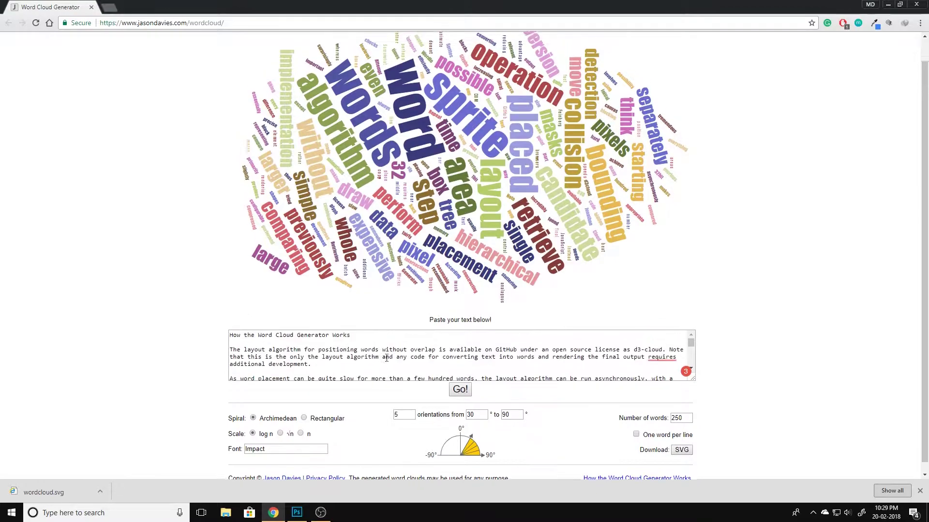
pyautogui.scroll(1, 380, 361)
pyautogui.scroll(-2, 797, 293)
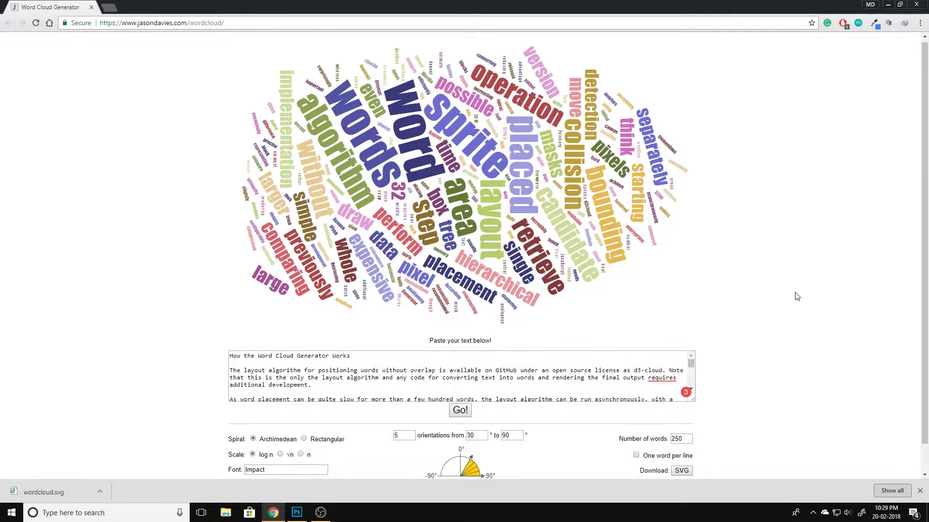
pyautogui.doubleClick(406, 405)
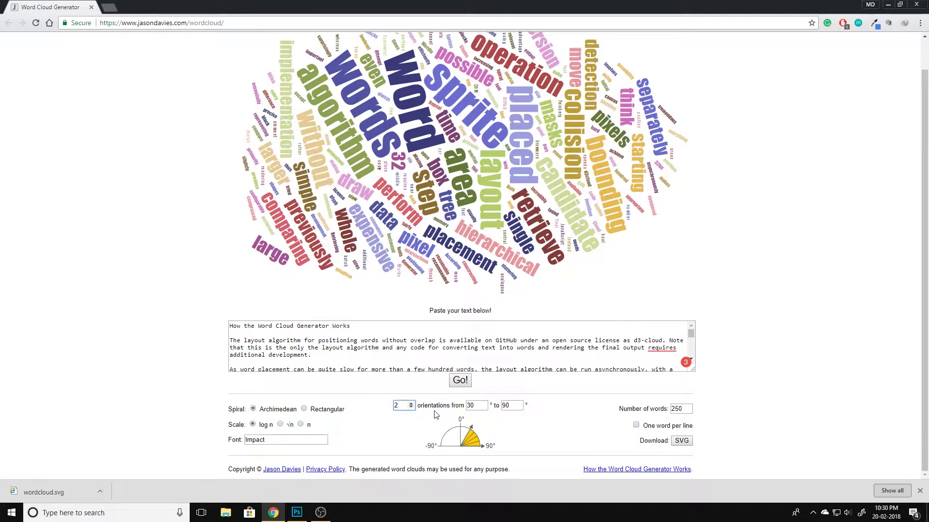
# - Set orientations from 0° to 90° with a rectangular spiral and regenerate the cloud
pyautogui.doubleClick(472, 405)
pyautogui.write('0')
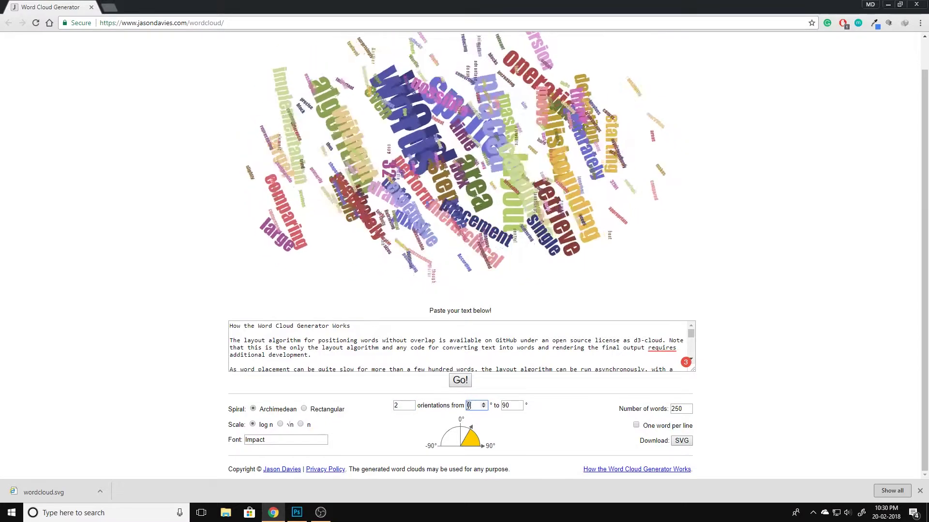
pyautogui.moveTo(522, 407); pyautogui.dragTo(498, 408)
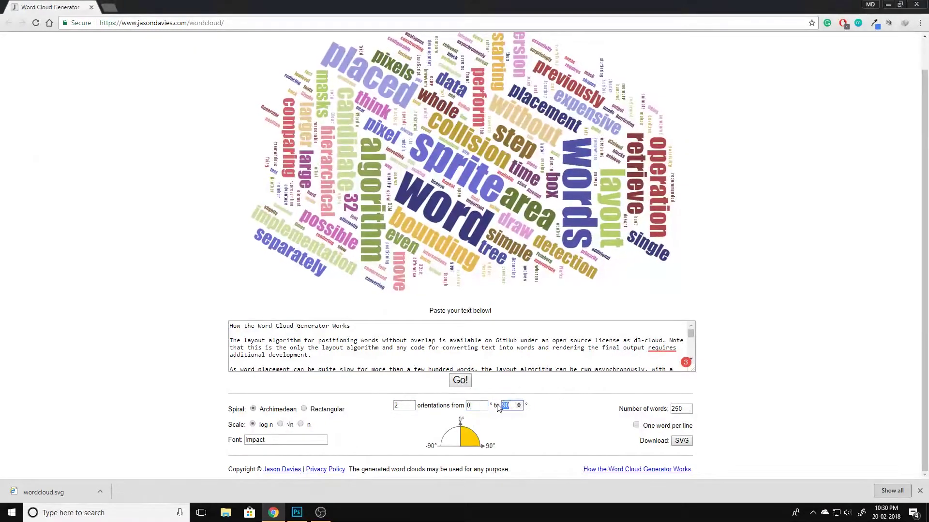
pyautogui.click(532, 424)
pyautogui.click(304, 409)
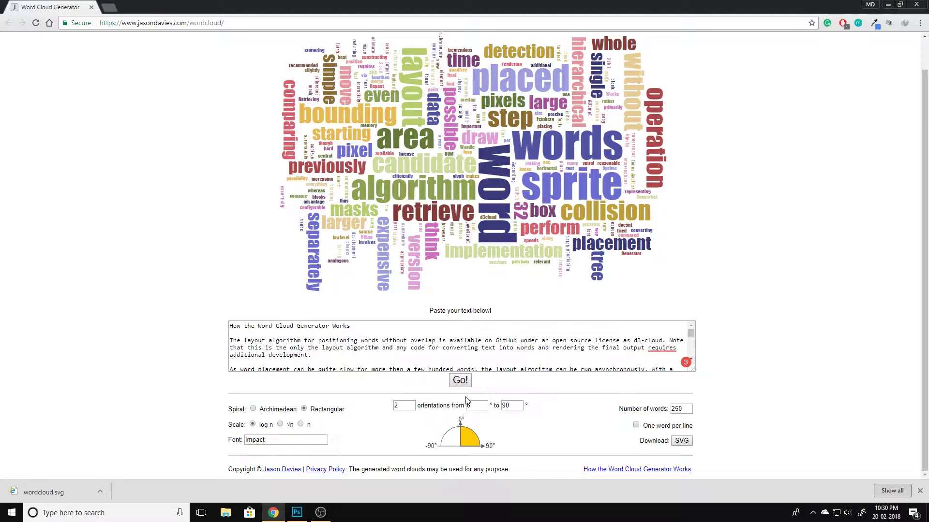
pyautogui.click(463, 382)
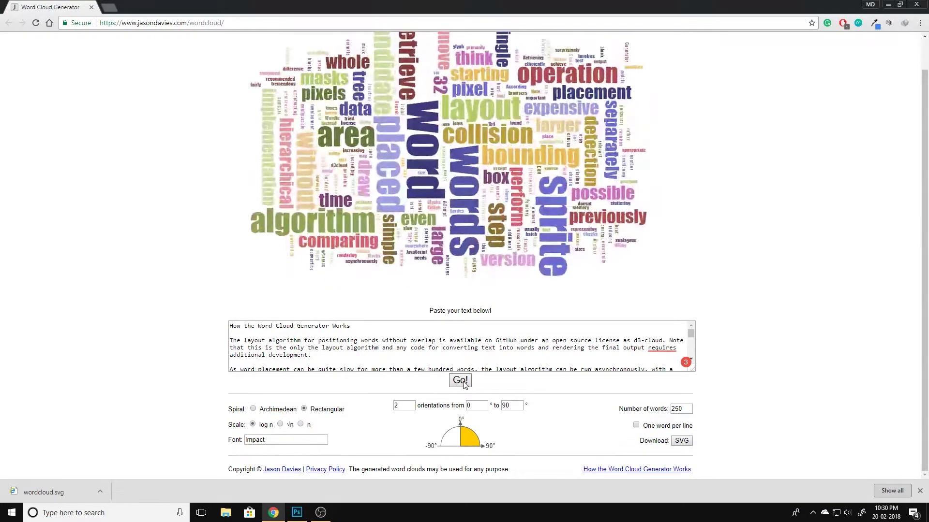
pyautogui.click(463, 382)
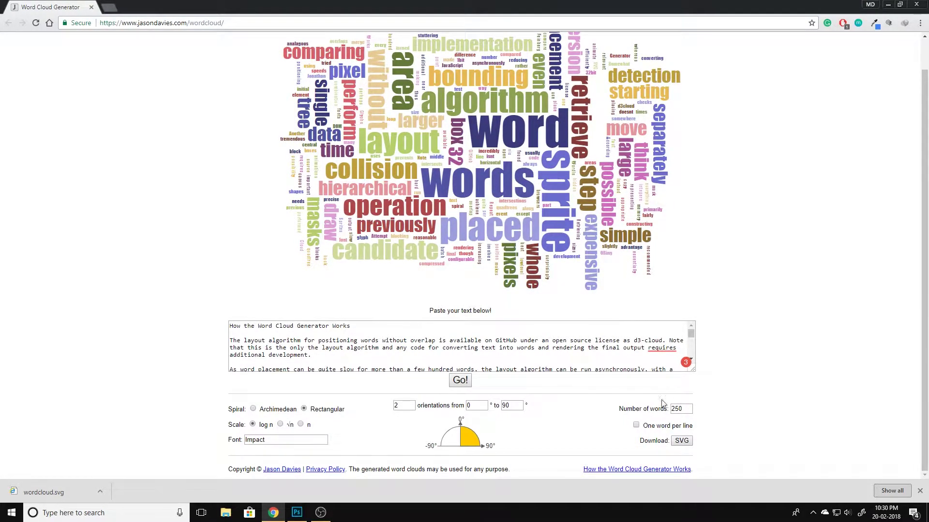
# - Download the cloud as SVG, replacing wordcloud.svg on the Desktop
pyautogui.click(682, 441)
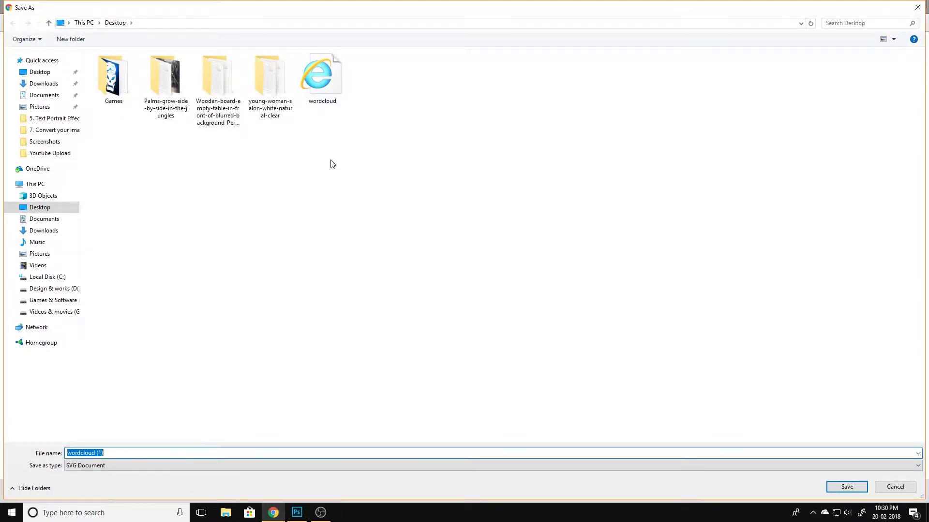
pyautogui.doubleClick(307, 84)
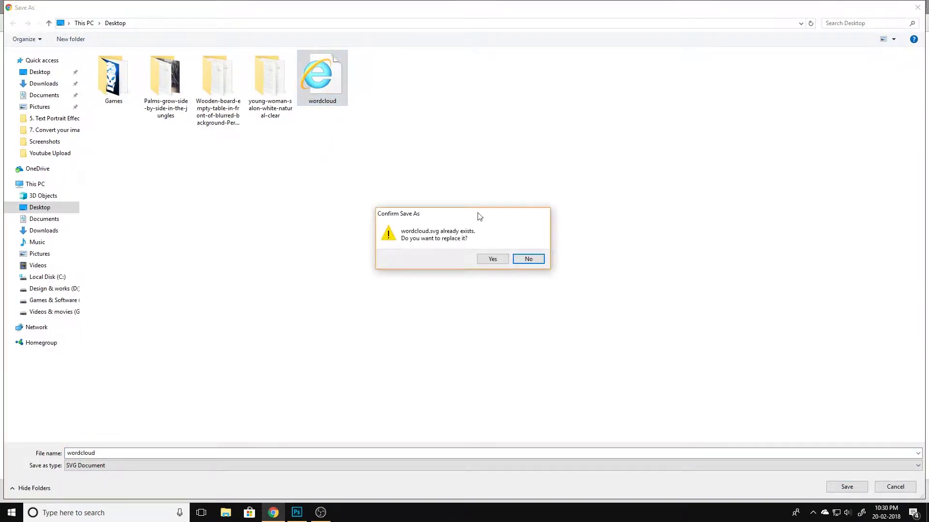
pyautogui.click(490, 262)
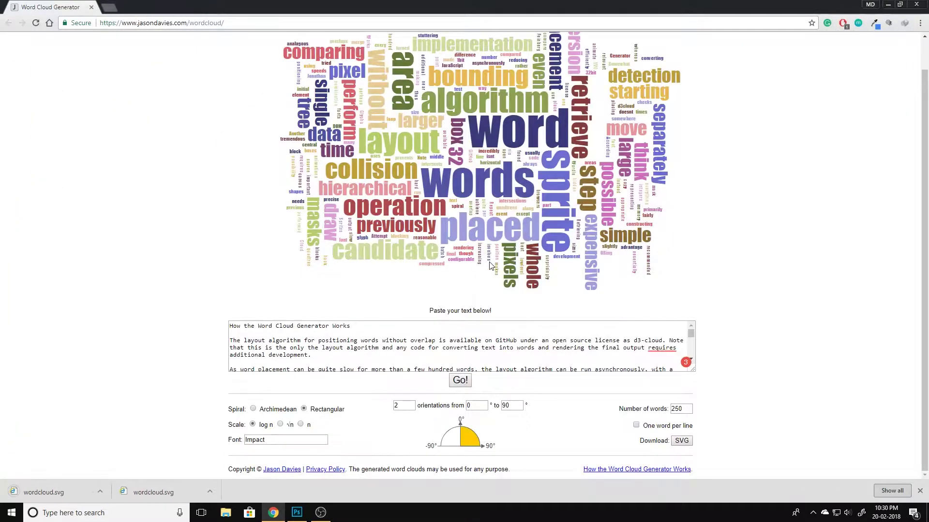
# - Open wordcloud.svg in Photoshop, rasterized at 300 pixels/inch
pyautogui.hotkey('alt', 'Tab')
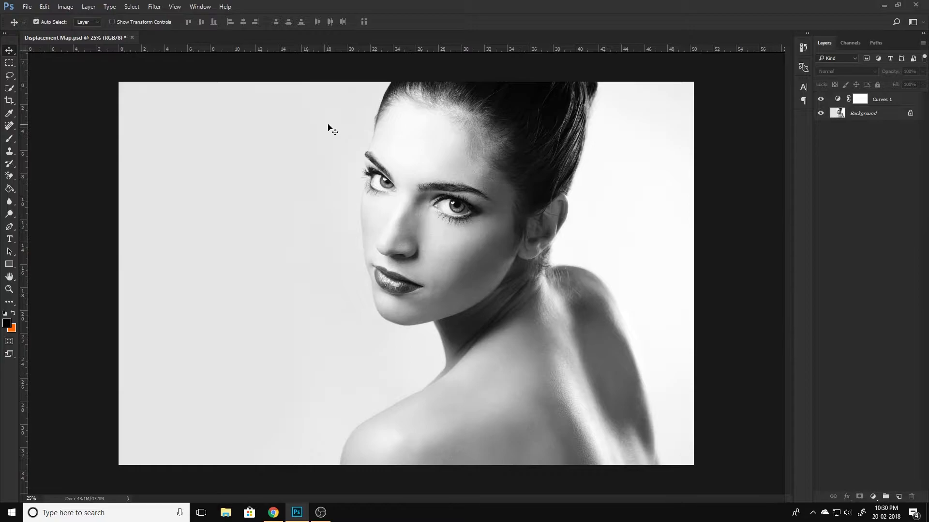
pyautogui.hotkey('ctrl', 'o')
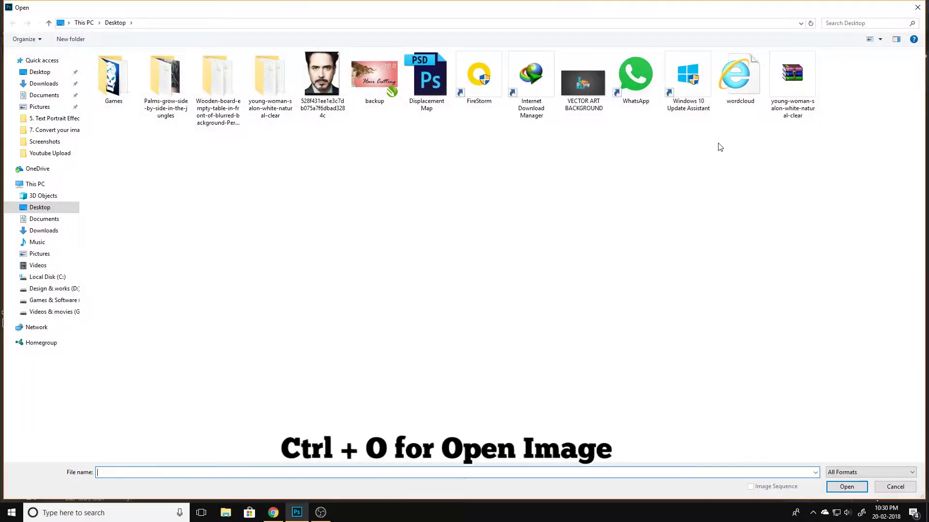
pyautogui.doubleClick(739, 80)
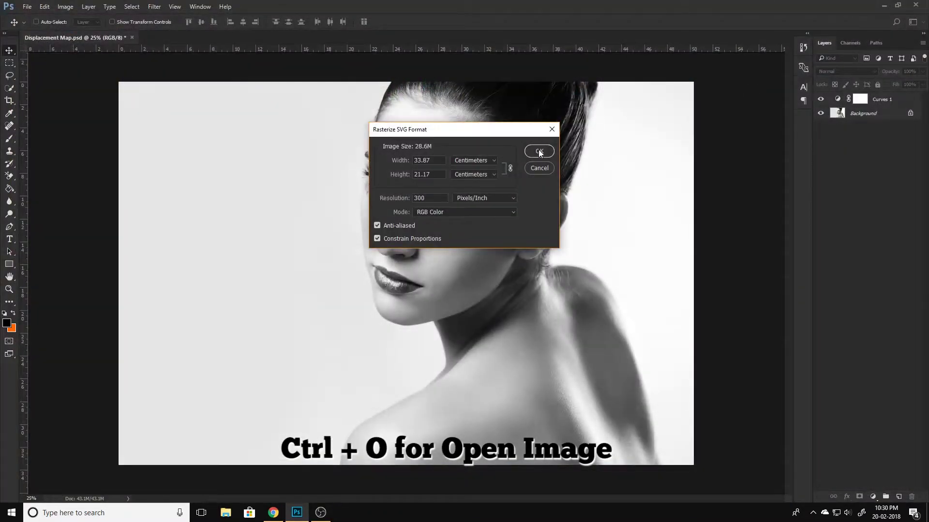
pyautogui.click(539, 152)
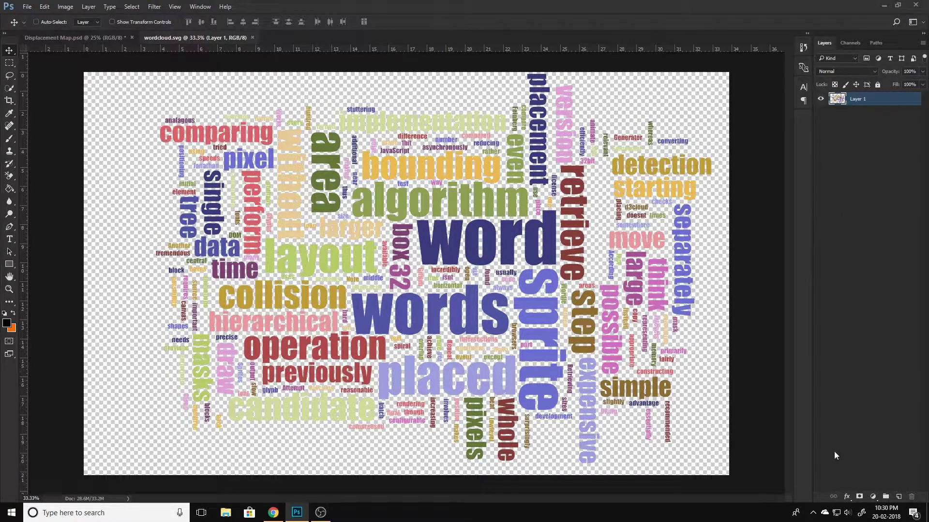
# - Turn the words white with a Levels adjustment and merge it into a single Levels 1 layer
pyautogui.click(874, 496)
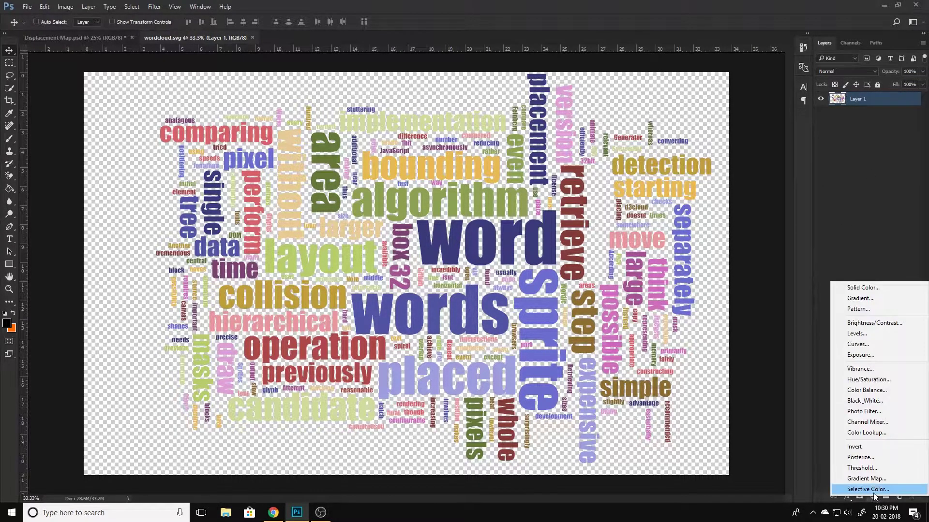
pyautogui.click(869, 334)
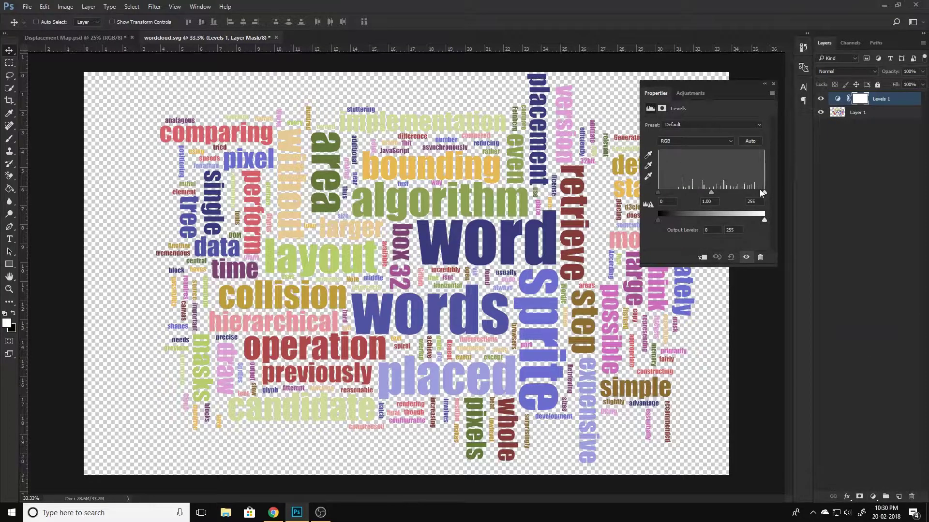
pyautogui.moveTo(763, 192); pyautogui.dragTo(680, 193)
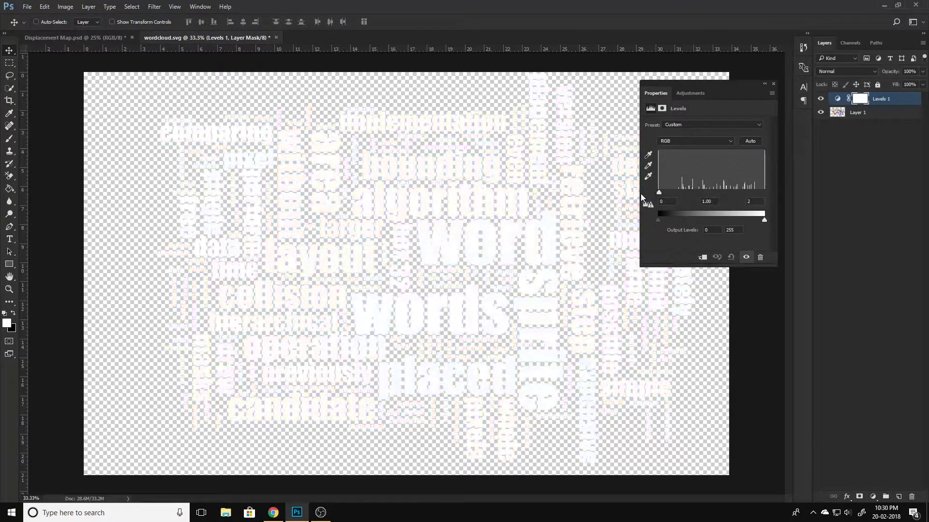
pyautogui.click(773, 84)
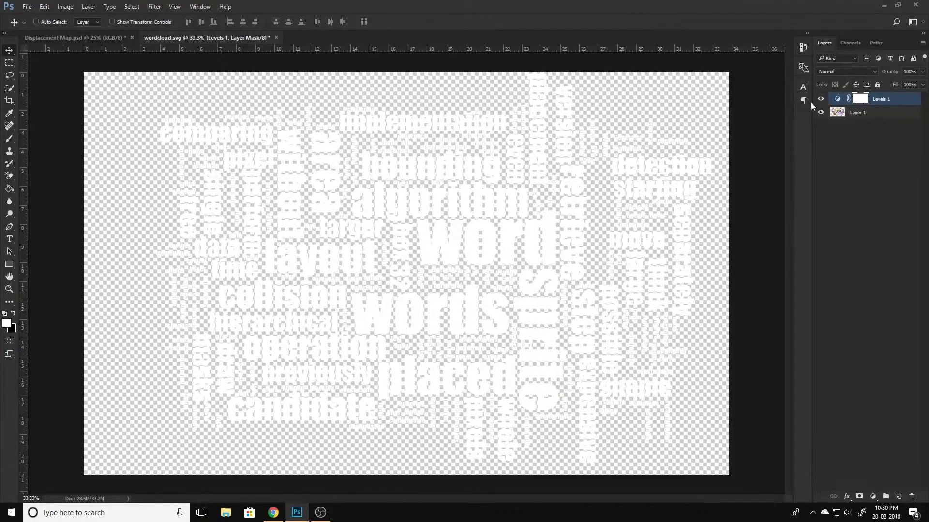
pyautogui.keyDown('shift'); pyautogui.click(880, 118); pyautogui.keyUp('shift')
pyautogui.hotkey('ctrl', 'e')
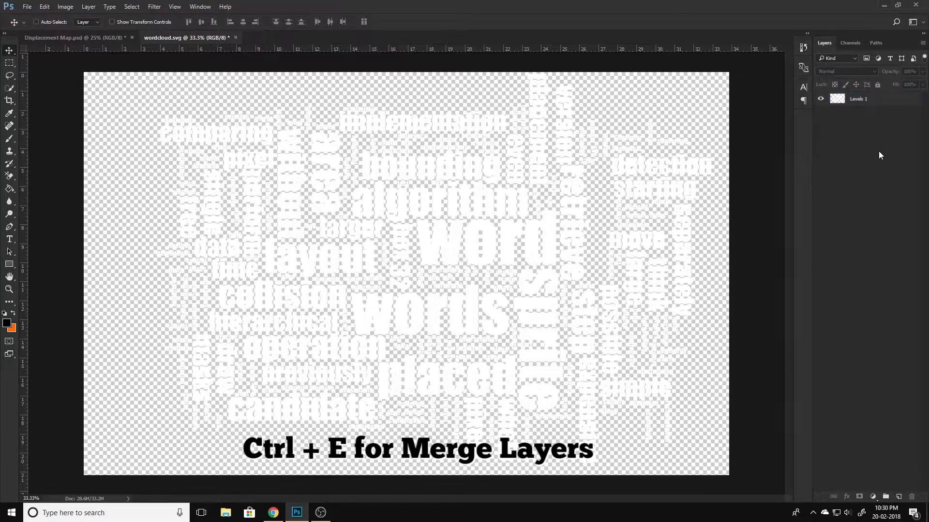
# - Move the Levels 1 word cloud into Displacement Map above Curves 1, nudge it left, and hide it
pyautogui.click(463, 170)
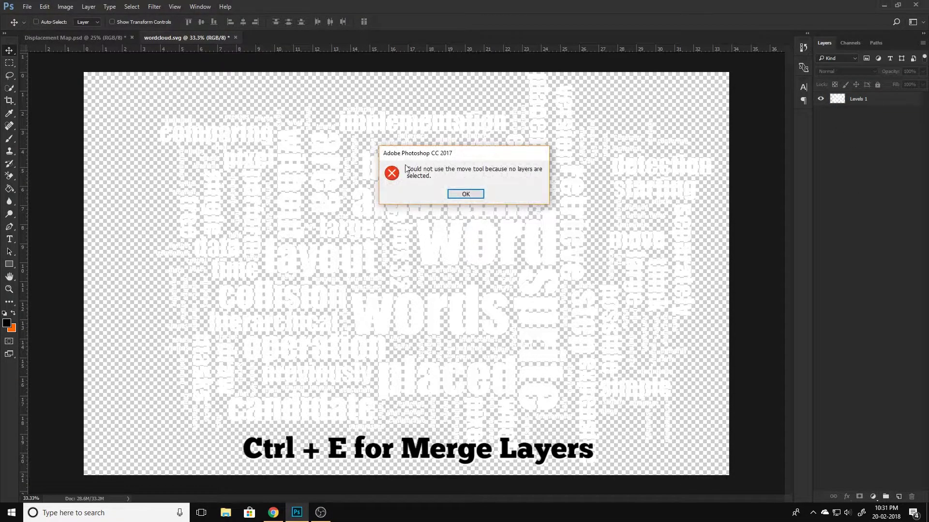
pyautogui.click(465, 194)
pyautogui.click(858, 98)
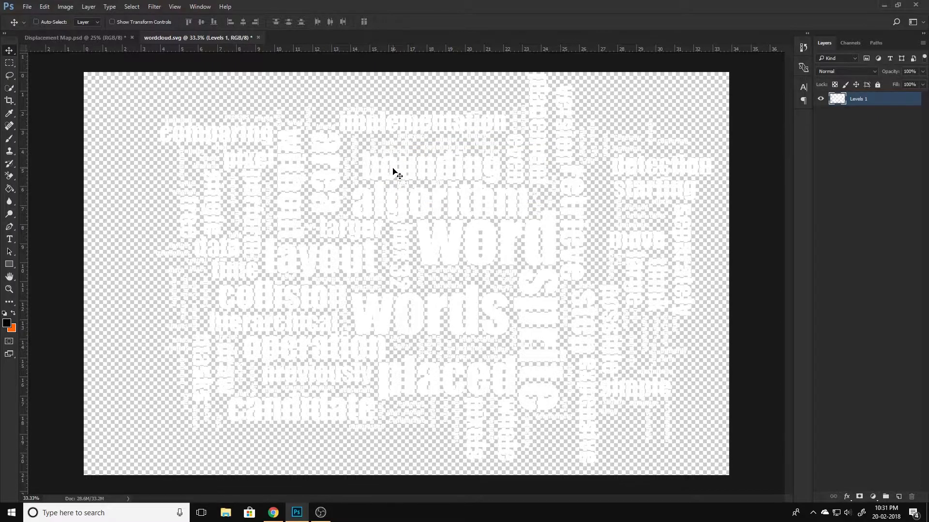
pyautogui.moveTo(416, 147)
pyautogui.mouseDown()
pyautogui.moveTo(152, 63)
pyautogui.moveTo(344, 193)
pyautogui.moveTo(439, 177)
pyautogui.mouseUp()
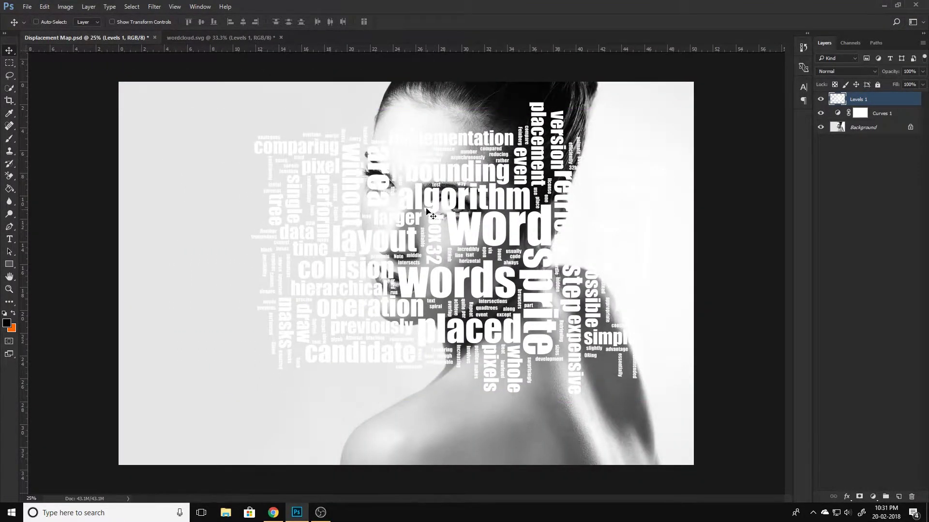
pyautogui.moveTo(500, 208); pyautogui.dragTo(490, 207)
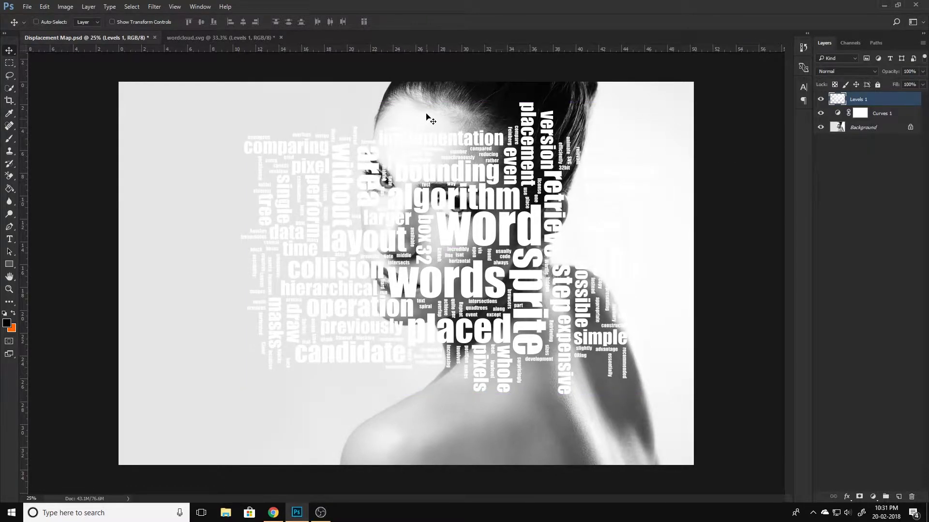
pyautogui.click(821, 100)
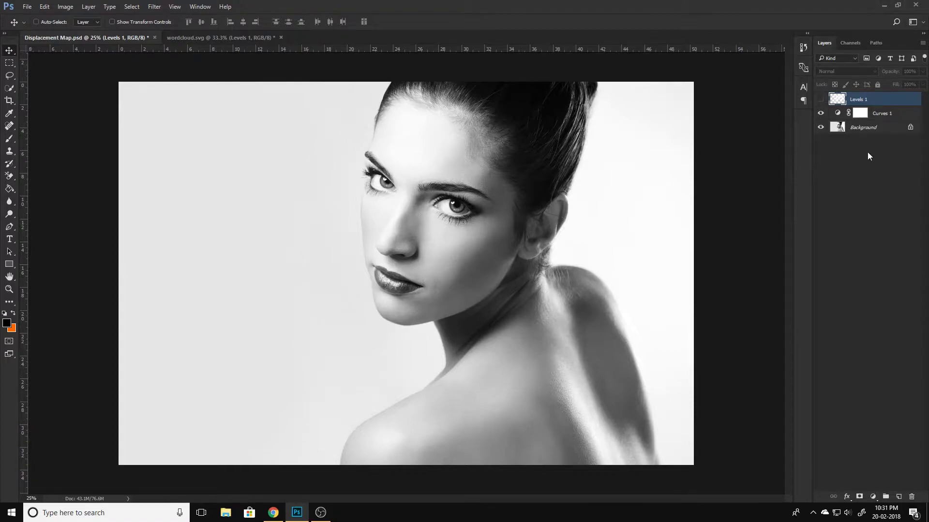
pyautogui.click(870, 128)
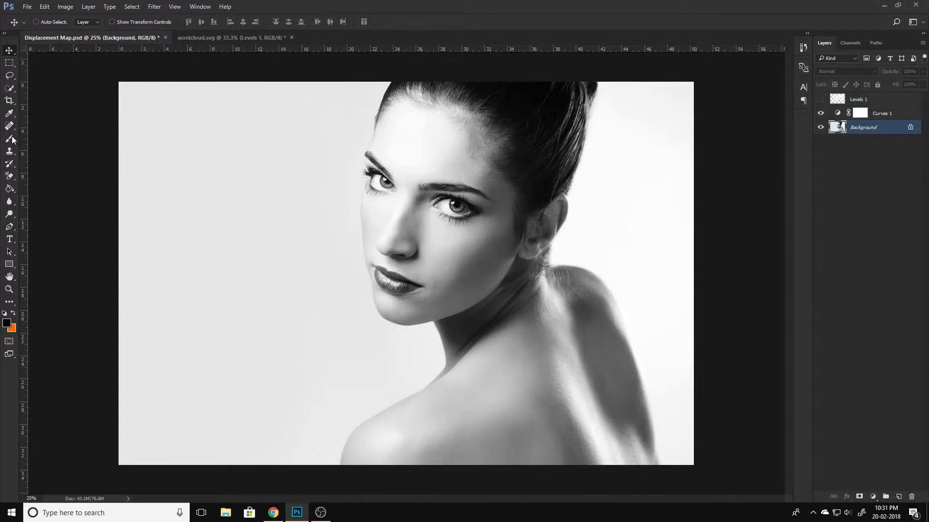
# - Quick-select the woman's face, neck, back and shoulder
pyautogui.click(8, 88)
pyautogui.moveTo(347, 459)
pyautogui.mouseDown()
pyautogui.moveTo(454, 353)
pyautogui.moveTo(356, 202)
pyautogui.moveTo(360, 240)
pyautogui.mouseUp()
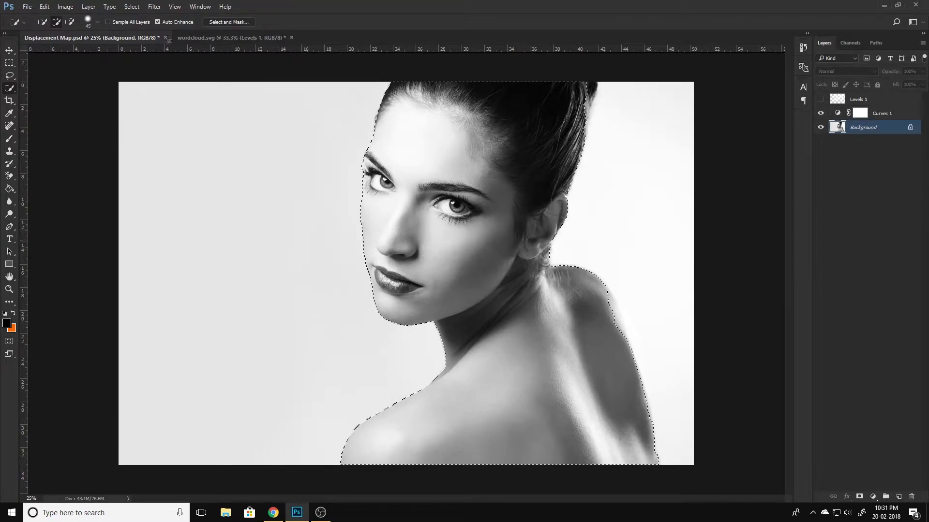
pyautogui.hotkey('ctrl', 'd')
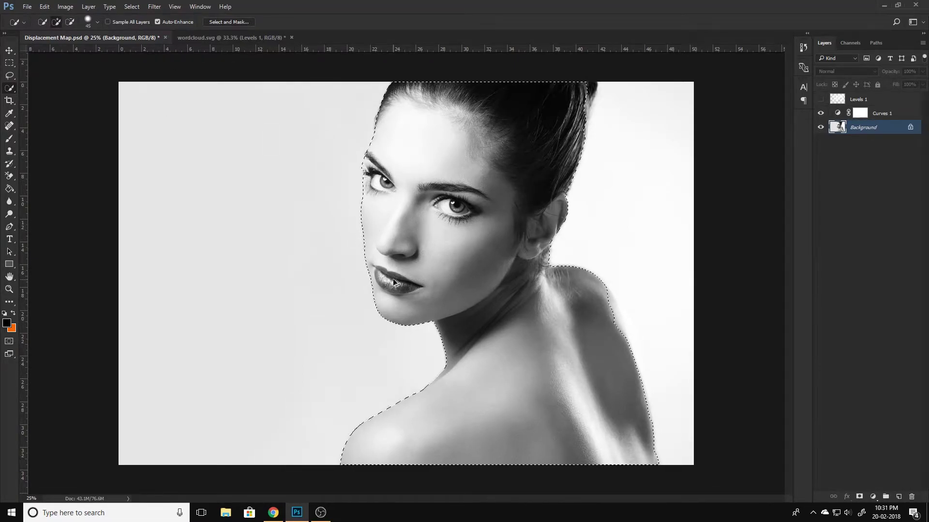
pyautogui.moveTo(416, 126)
pyautogui.mouseDown()
pyautogui.moveTo(407, 316)
pyautogui.moveTo(368, 196)
pyautogui.mouseUp()
pyautogui.click(368, 195)
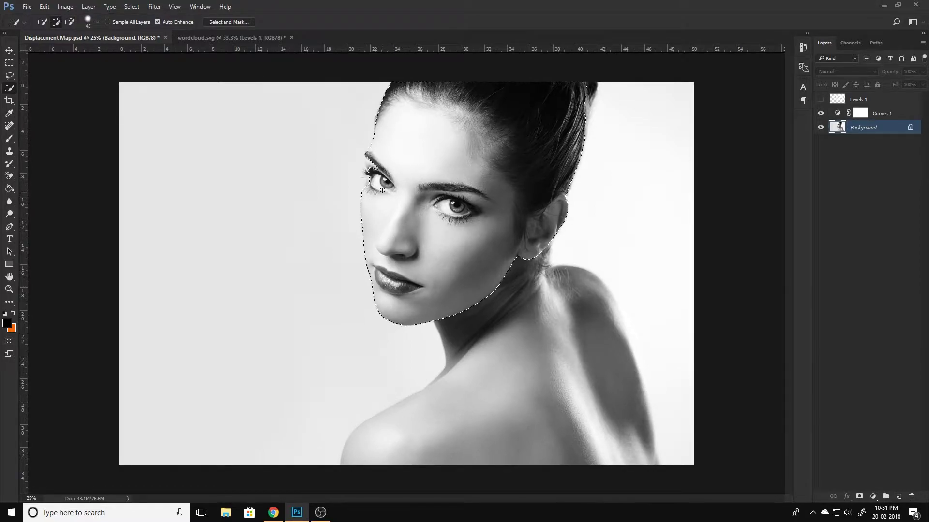
pyautogui.hotkey('ctrl', 'z')
pyautogui.moveTo(503, 237)
pyautogui.mouseDown()
pyautogui.moveTo(615, 311)
pyautogui.moveTo(627, 365)
pyautogui.mouseUp()
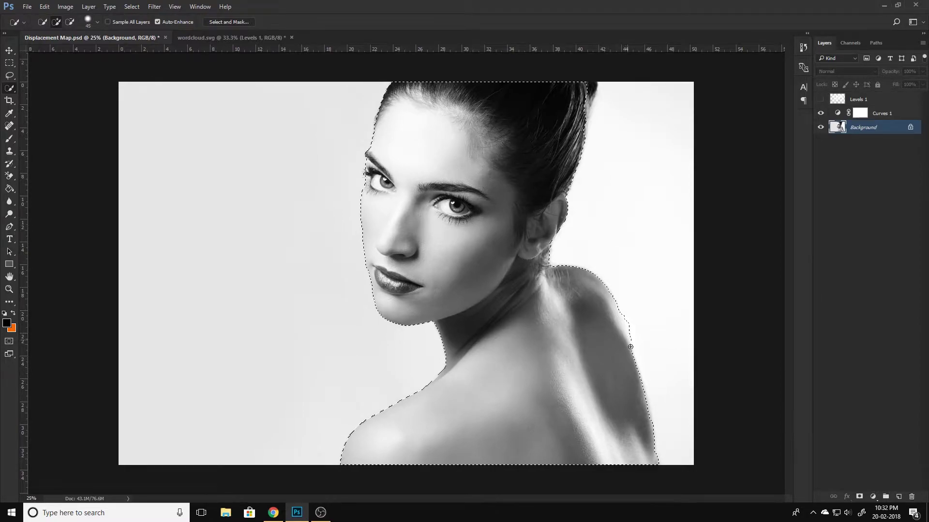
# - Trace the shoulder edge with a Pen path and convert it to a selection
pyautogui.click(10, 227)
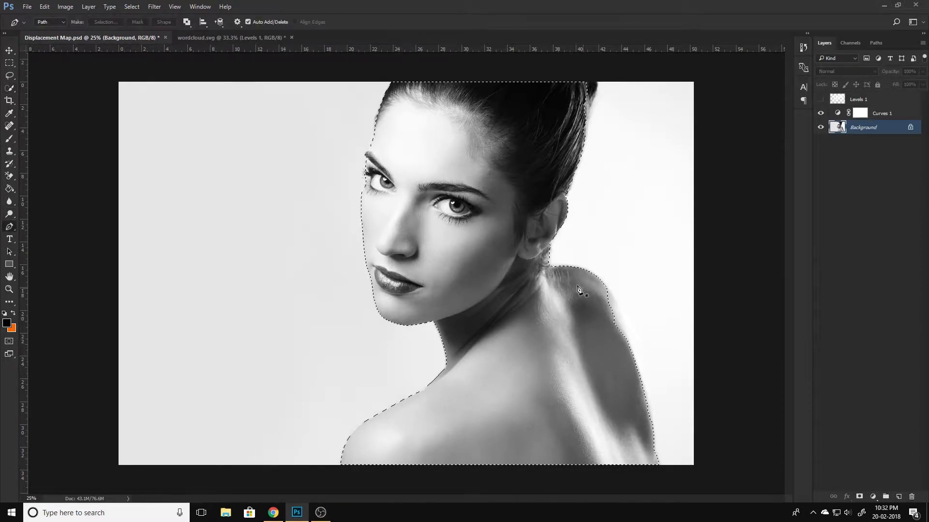
pyautogui.click(599, 280)
pyautogui.moveTo(642, 358)
pyautogui.mouseDown()
pyautogui.moveTo(644, 407)
pyautogui.moveTo(662, 431)
pyautogui.mouseUp()
pyautogui.click(664, 469)
pyautogui.click(632, 473)
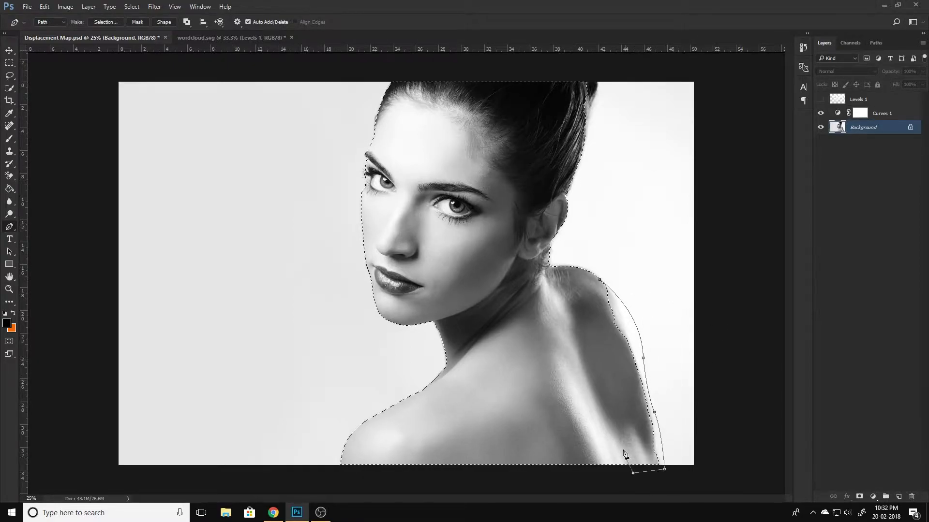
pyautogui.click(599, 279)
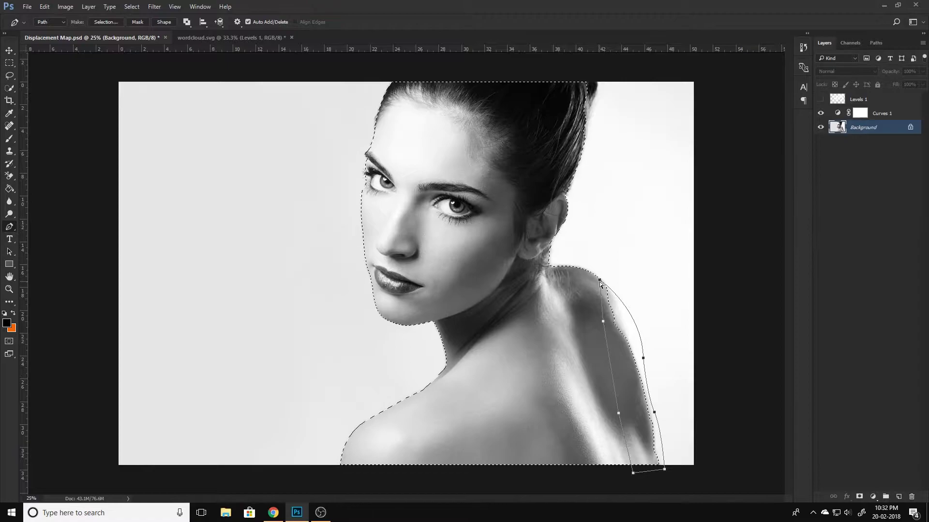
pyautogui.hotkey('ctrl', 'Return')
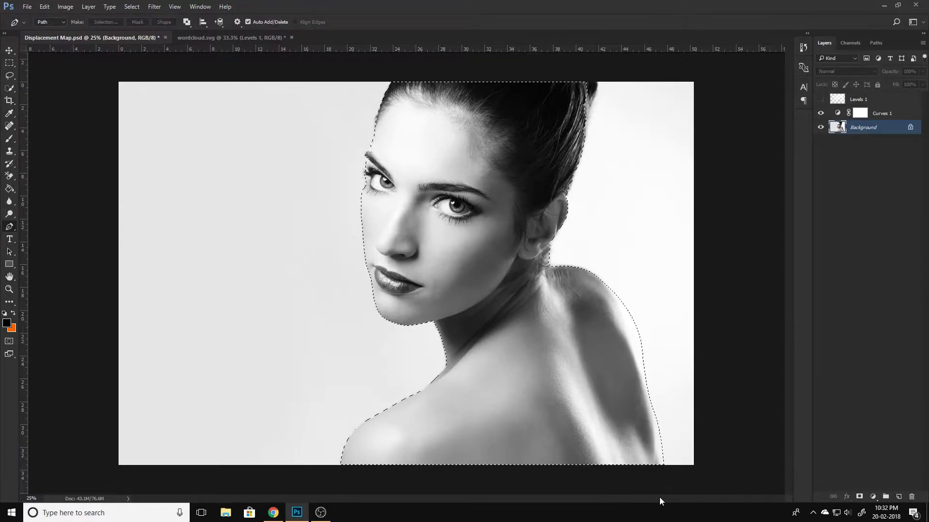
# - Add the right edge of the hair and feather the selection by 2 pixels
pyautogui.press('w')
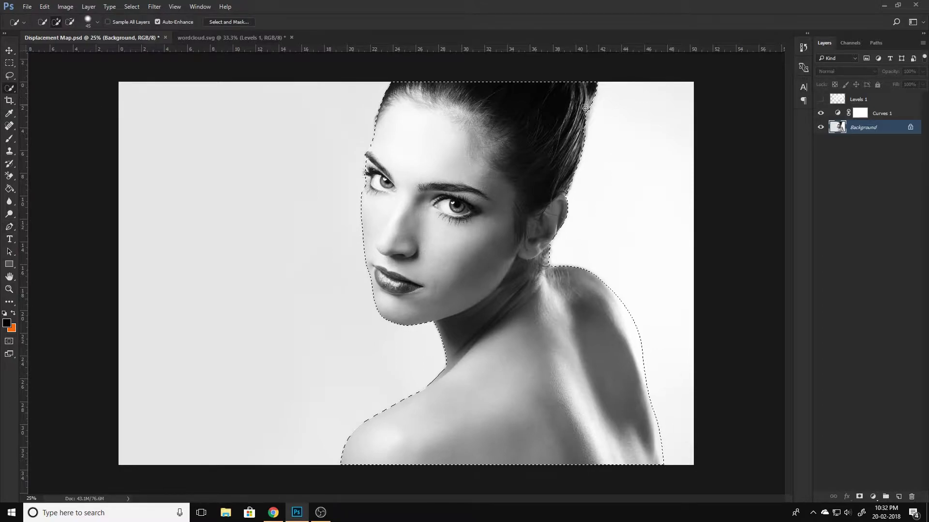
pyautogui.moveTo(560, 78); pyautogui.dragTo(581, 146)
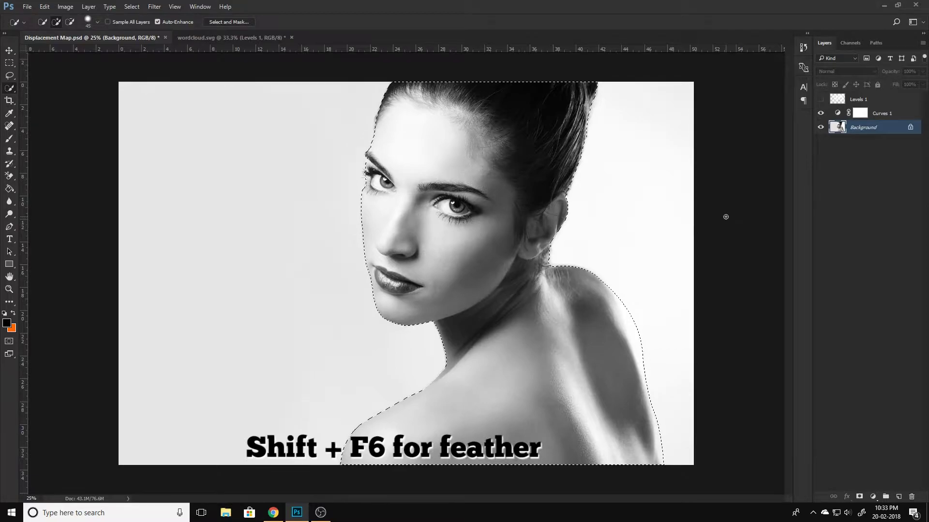
pyautogui.hotkey('shift', 'F6')
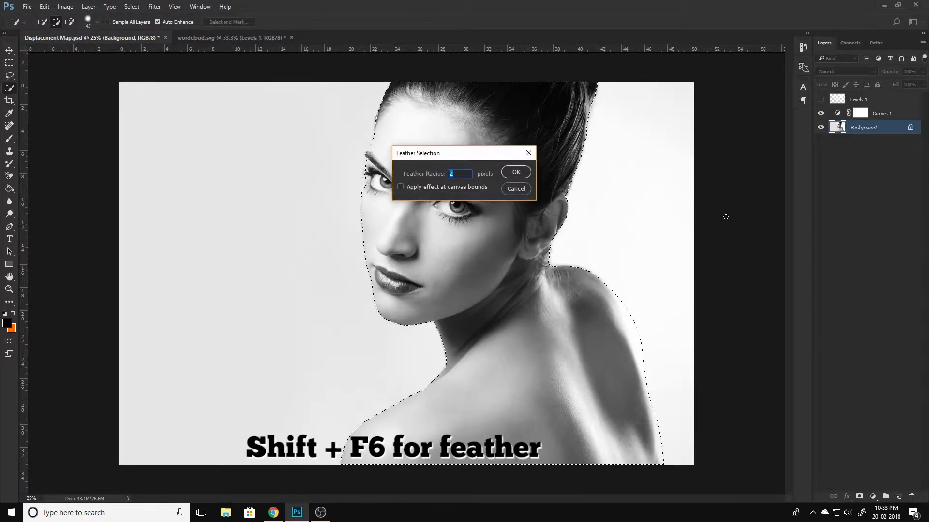
pyautogui.press('Return')
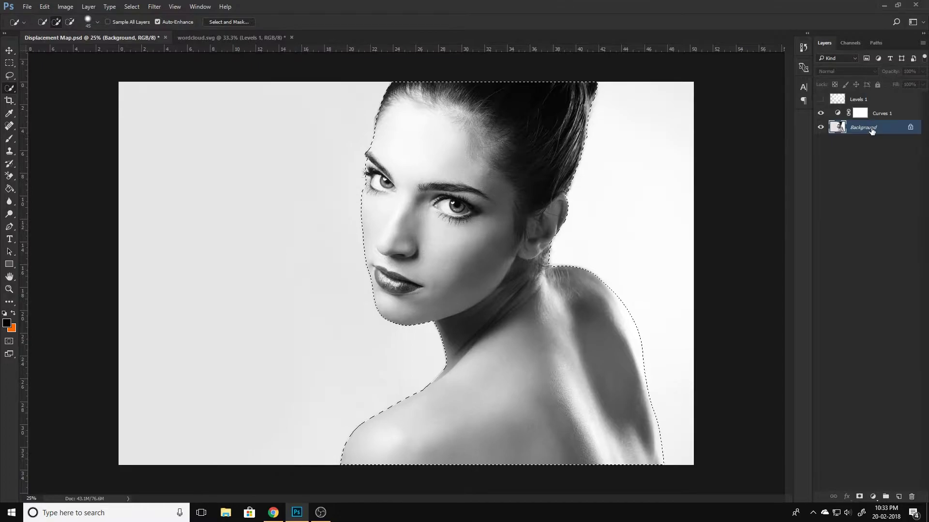
# - Copy the selected woman onto Layer 1, hide the Background photo, and check the cut-out
pyautogui.hotkey('ctrl', 'j')
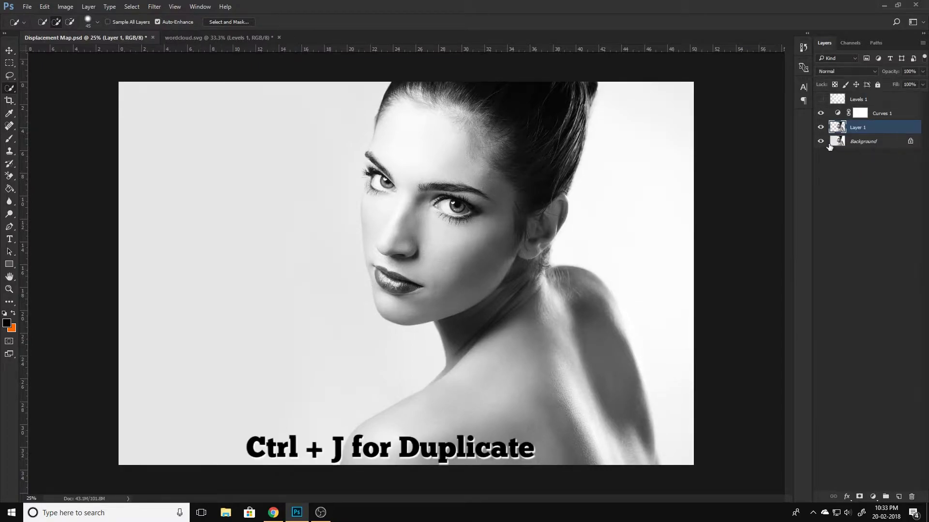
pyautogui.click(821, 142)
pyautogui.click(820, 127)
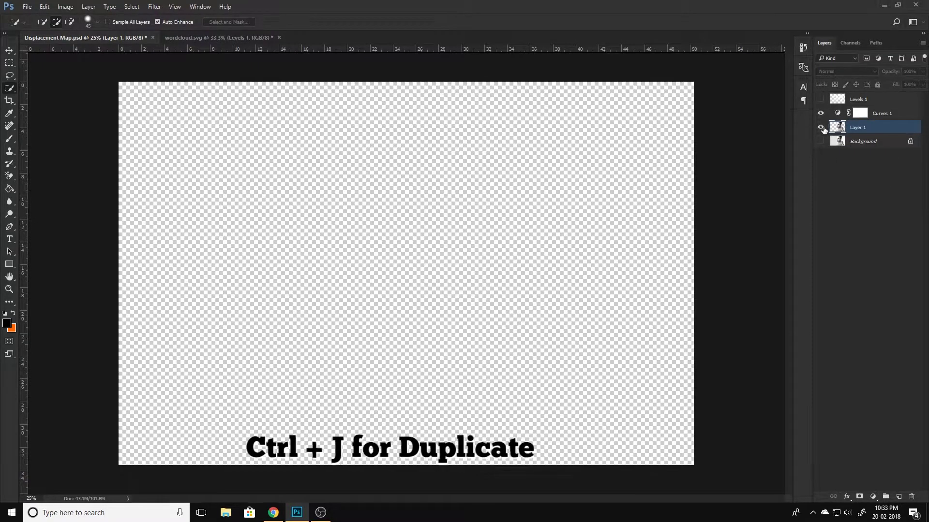
pyautogui.click(821, 127)
pyautogui.click(821, 128)
pyautogui.click(821, 127)
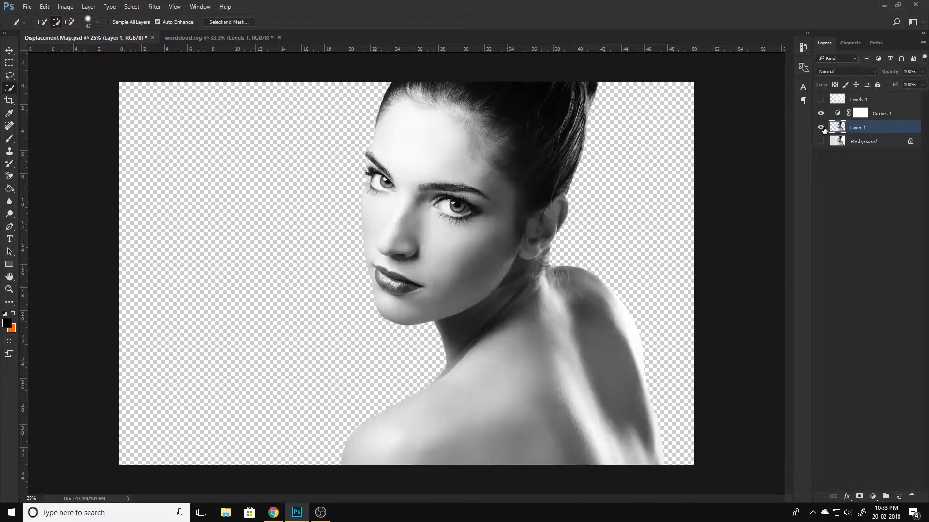
# - Add a black-filled Layer 2 above Background and show the Levels 1 word cloud
pyautogui.click(881, 142)
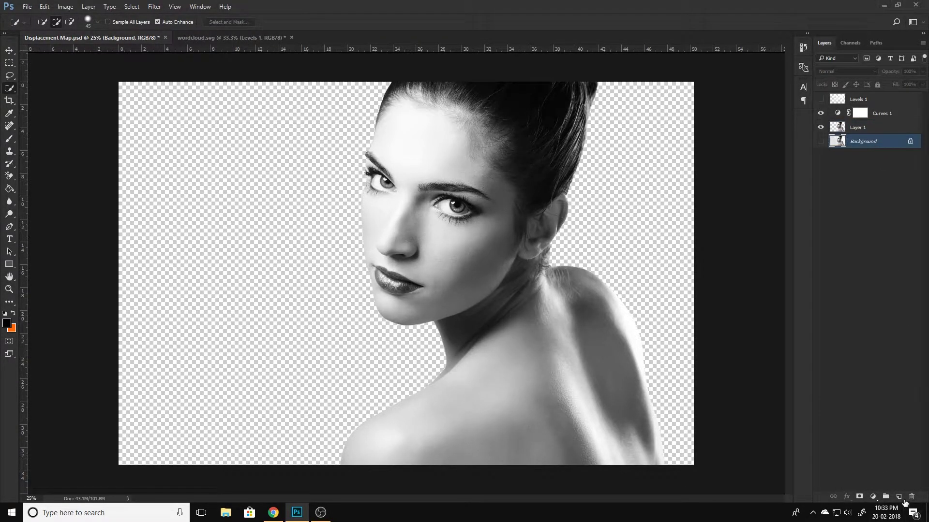
pyautogui.hotkey('ctrl', 'shift', 'alt', 'n')
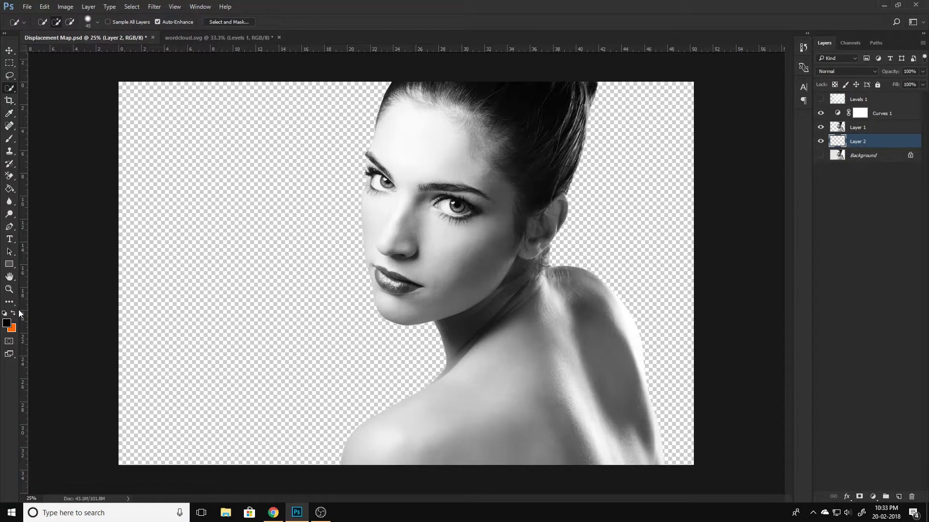
pyautogui.hotkey('alt', 'BackSpace')
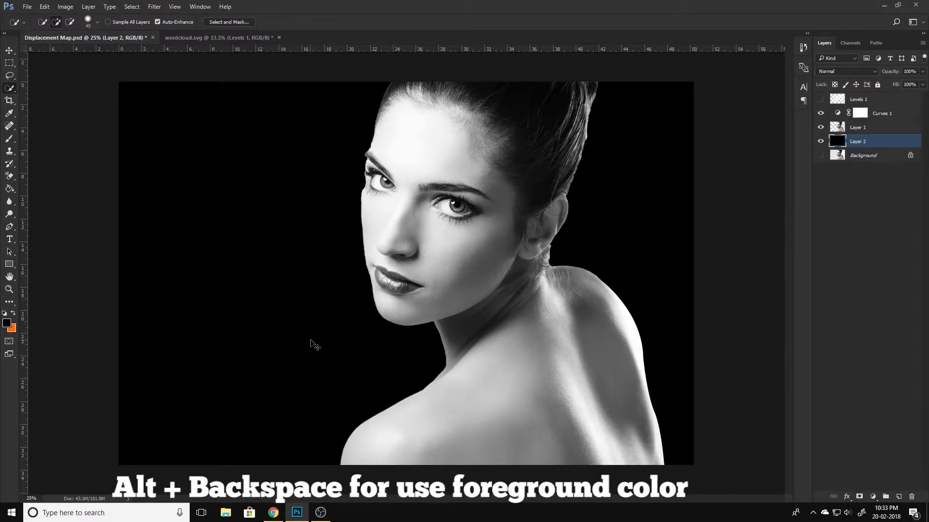
pyautogui.click(851, 128)
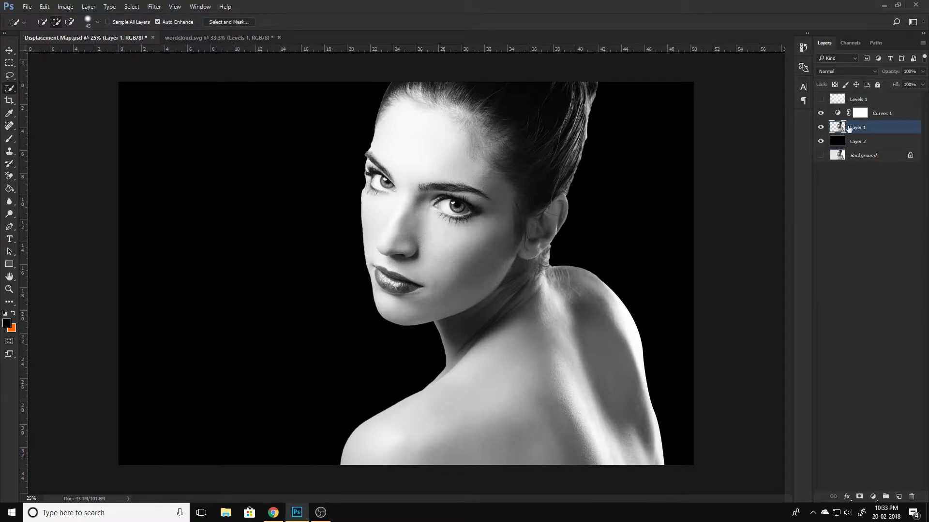
pyautogui.click(875, 101)
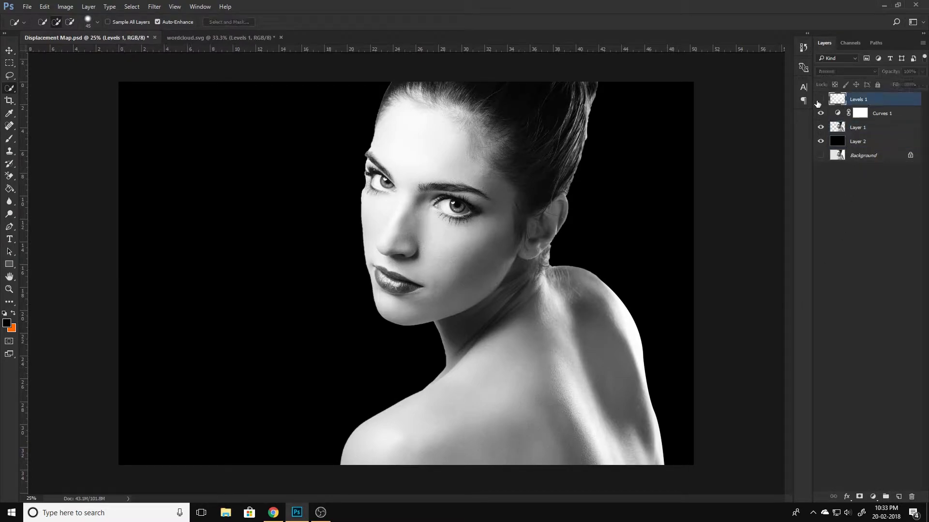
pyautogui.click(820, 100)
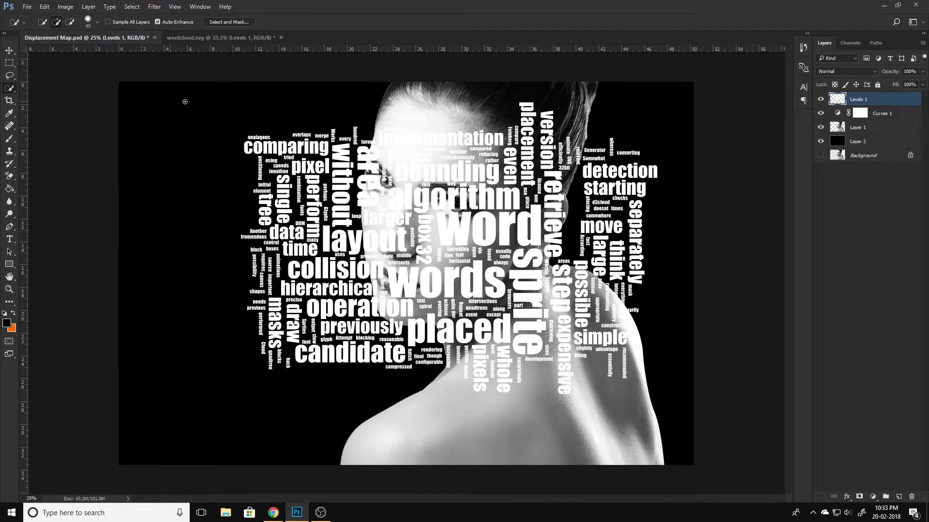
# - Scale the word cloud down to roughly 28% and place it on her forehead
pyautogui.click(9, 51)
pyautogui.moveTo(464, 242); pyautogui.dragTo(445, 213)
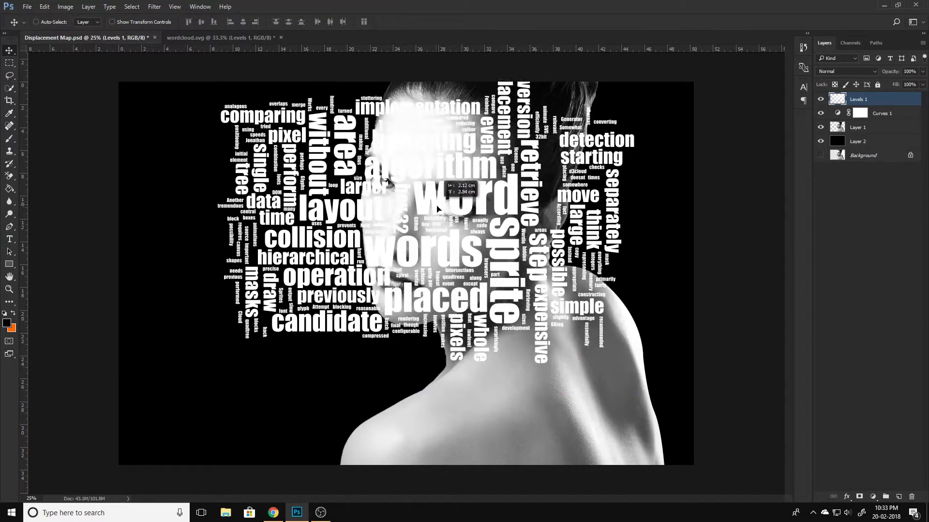
pyautogui.hotkey('ctrl', 't')
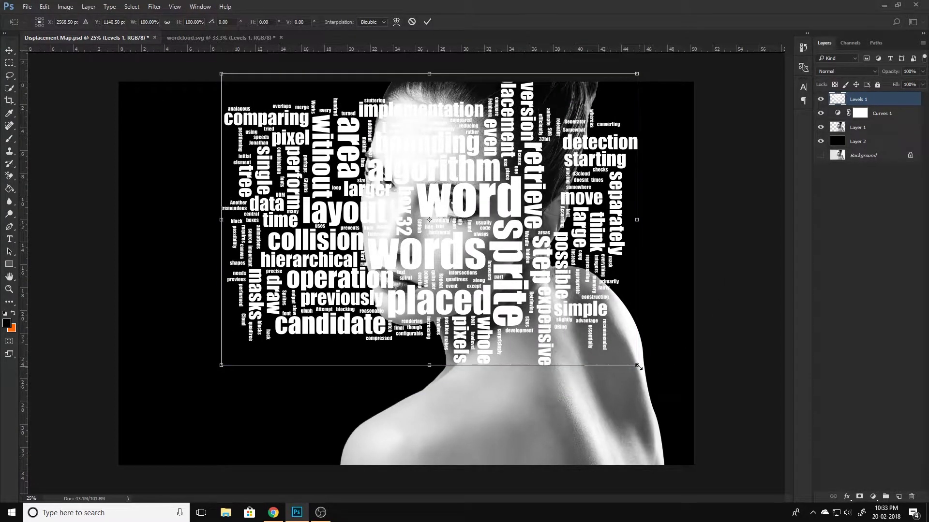
pyautogui.moveTo(637, 366); pyautogui.dragTo(488, 249)
pyautogui.moveTo(447, 223)
pyautogui.mouseDown()
pyautogui.moveTo(427, 119)
pyautogui.moveTo(409, 107)
pyautogui.mouseUp()
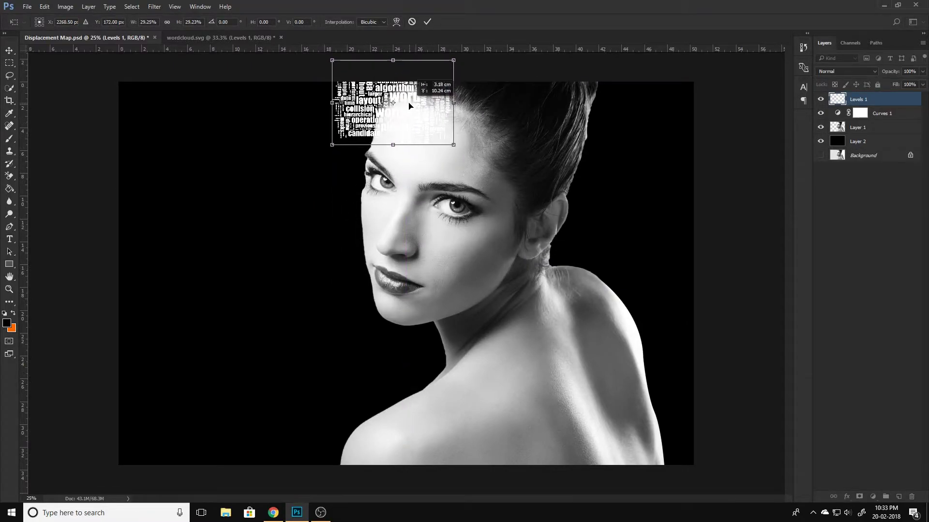
pyautogui.moveTo(449, 146)
pyautogui.mouseDown()
pyautogui.moveTo(465, 148)
pyautogui.moveTo(439, 127)
pyautogui.mouseUp()
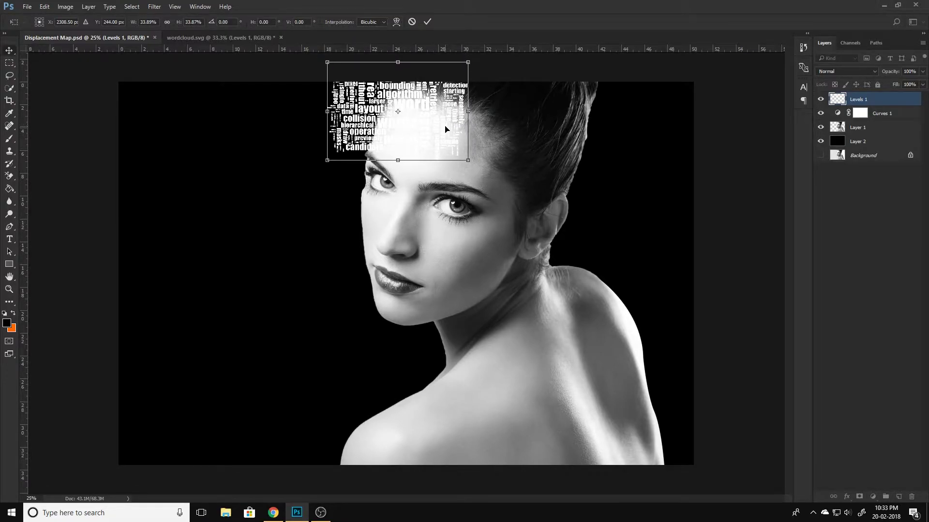
pyautogui.press('Return')
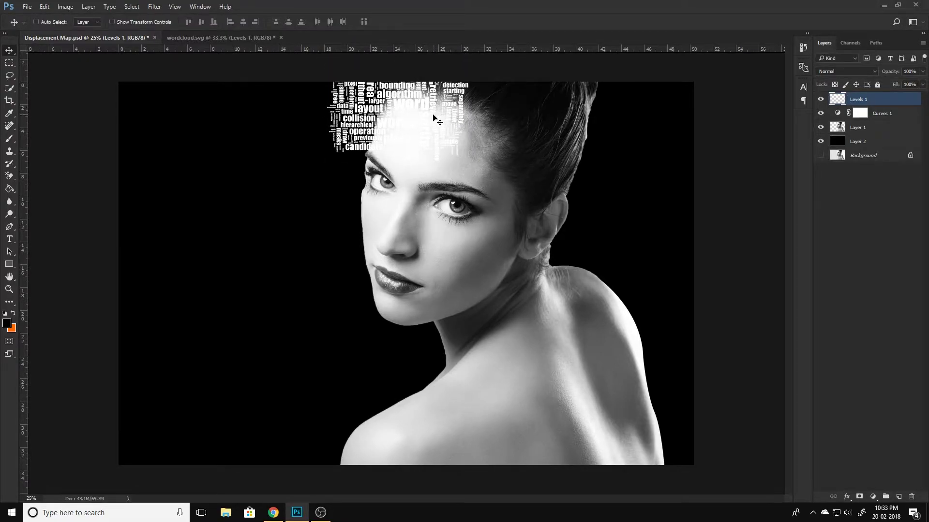
# - Add a Levels 1 copy rotated 90° and set it against the first piece
pyautogui.keyDown('alt'); pyautogui.moveTo(440, 111); pyautogui.dragTo(511, 121); pyautogui.keyUp('alt')
pyautogui.hotkey('ctrl', 't')
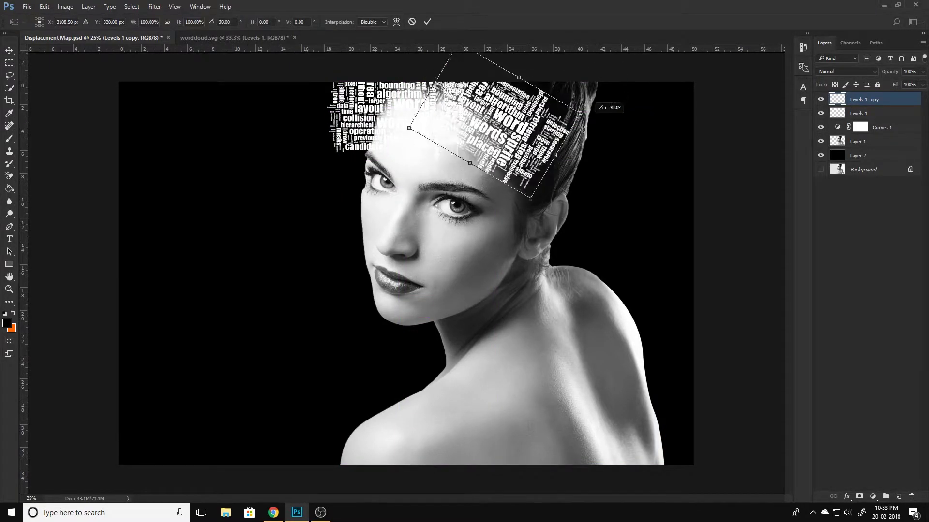
pyautogui.moveTo(594, 57); pyautogui.dragTo(556, 176)
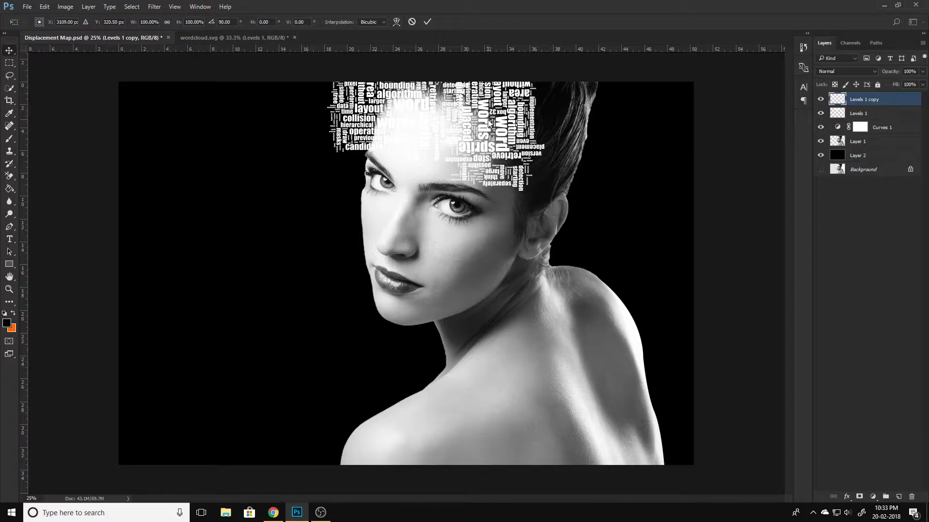
pyautogui.press('Return')
pyautogui.moveTo(498, 138); pyautogui.dragTo(462, 140)
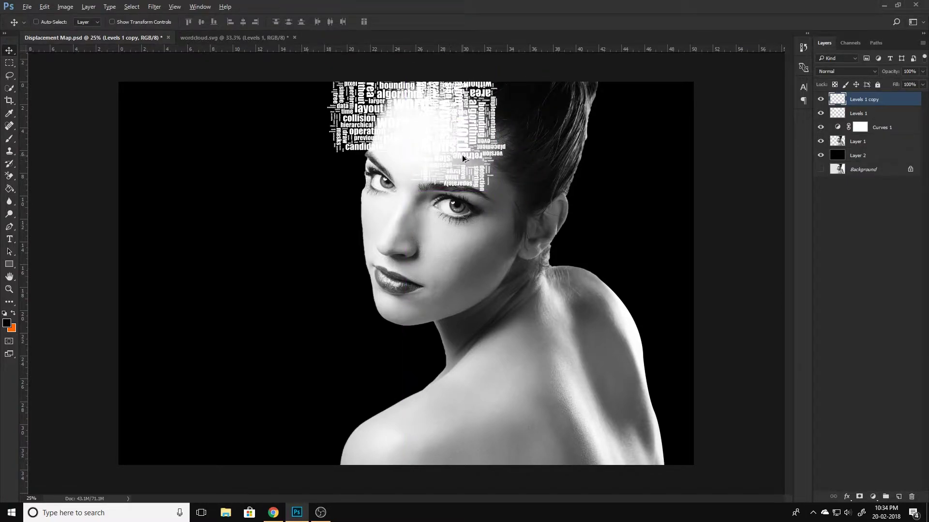
pyautogui.press('ctrl')
# - Duplicate the hair word cloud to the right as copy 2, rotated 90°
pyautogui.moveTo(460, 153); pyautogui.dragTo(511, 170)
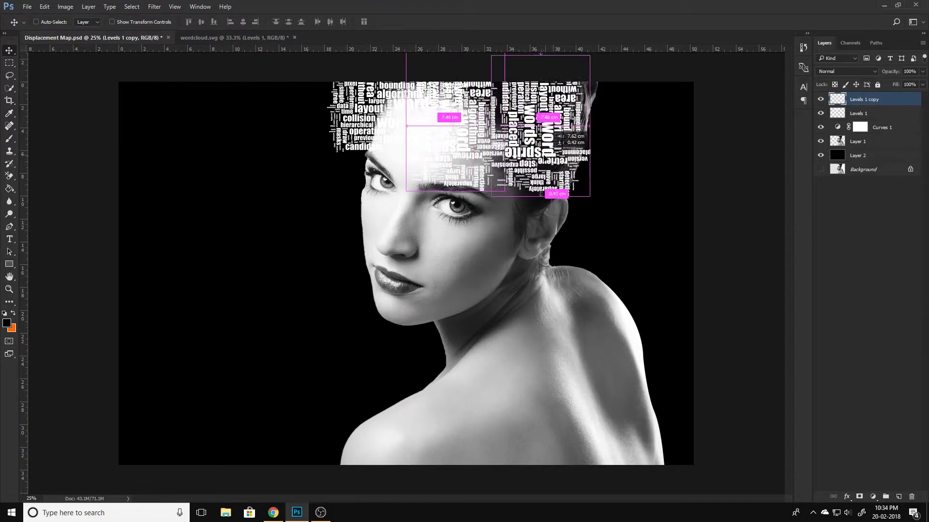
pyautogui.hotkey('ctrl', 't')
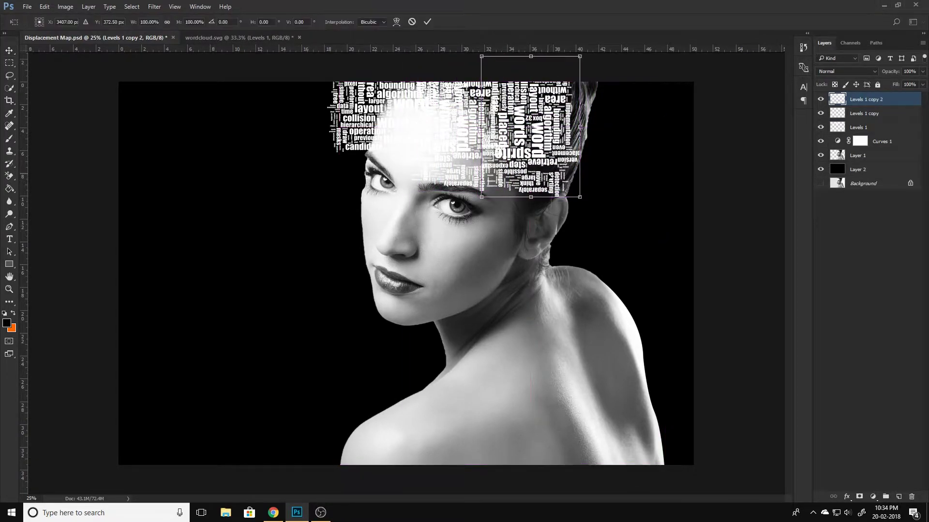
pyautogui.moveTo(595, 62); pyautogui.dragTo(596, 192)
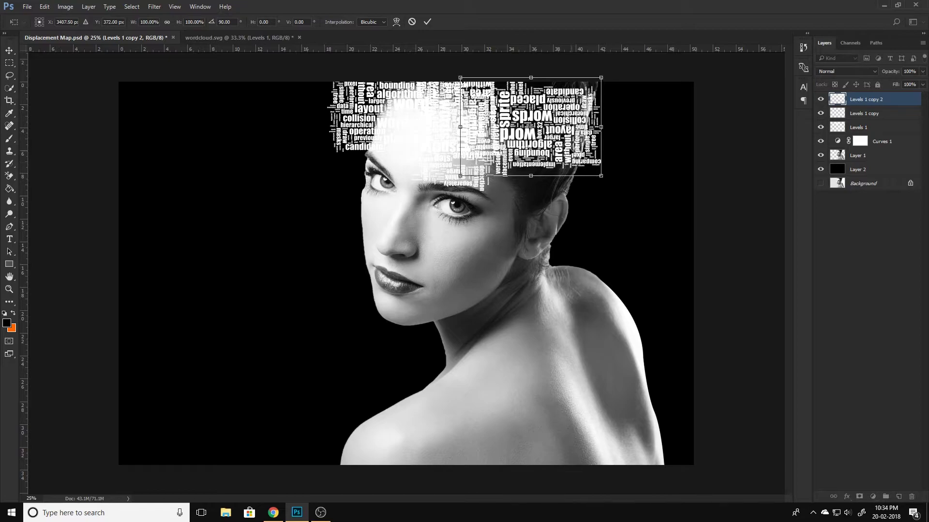
pyautogui.moveTo(570, 149); pyautogui.dragTo(563, 133)
pyautogui.press('Return')
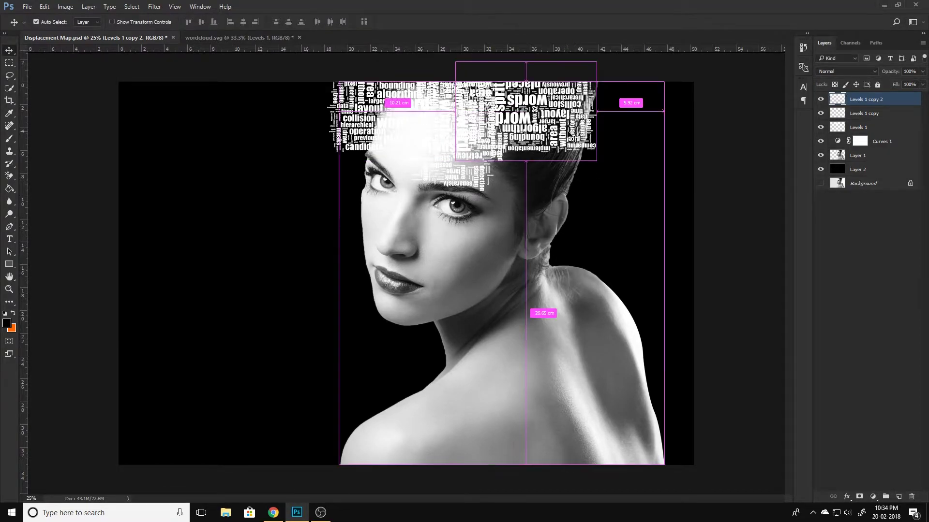
pyautogui.hotkey('ctrl', 't')
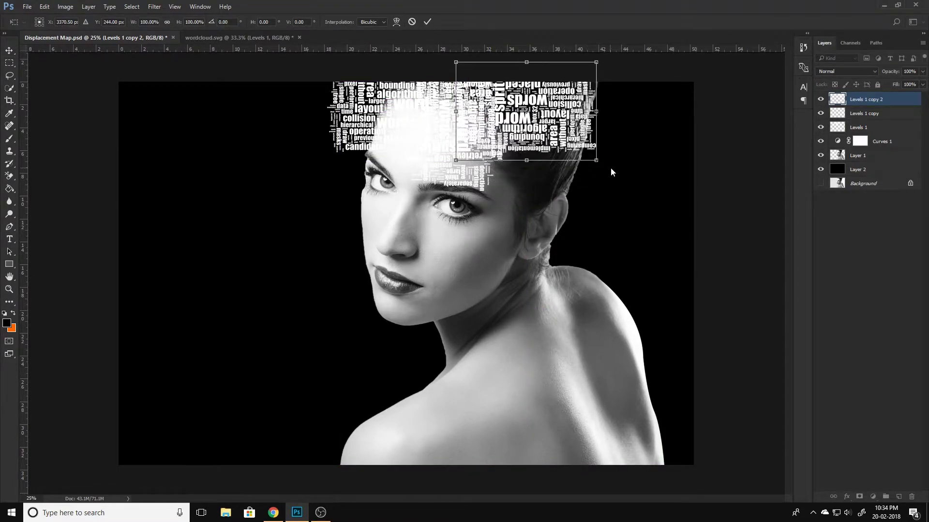
pyautogui.hotkey('alt', 'space')
pyautogui.press('Escape')
# - Add copy 3 lower on the head, rotated -90° and enlarged
pyautogui.press('Return')
pyautogui.moveTo(526, 111); pyautogui.dragTo(546, 184)
pyautogui.hotkey('ctrl', 't')
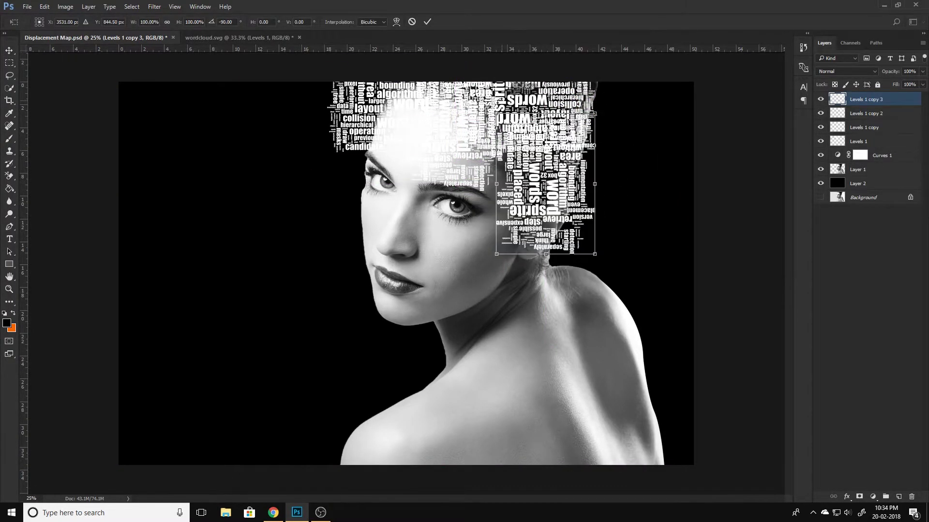
pyautogui.moveTo(595, 254); pyautogui.dragTo(624, 300)
pyautogui.press('Return')
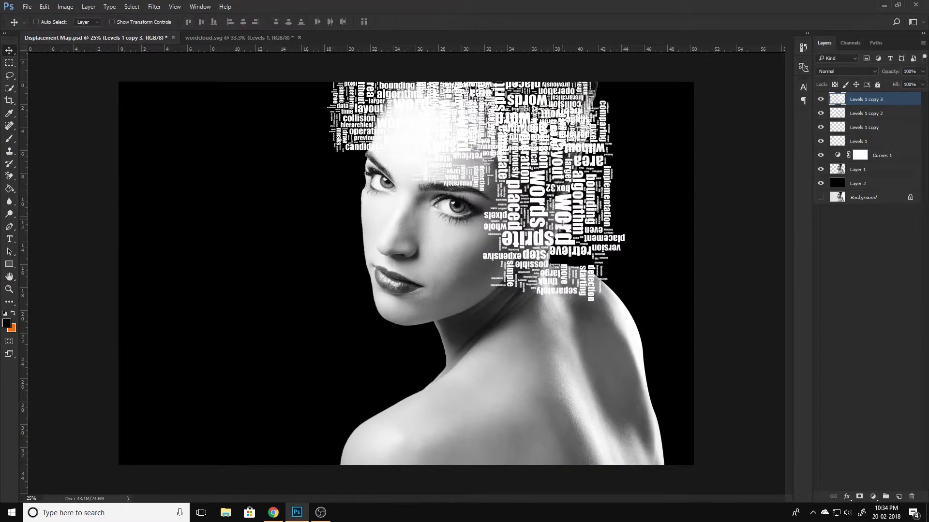
# - Add a fourth word-cloud copy over the left side of her face
pyautogui.moveTo(476, 194); pyautogui.dragTo(445, 201)
pyautogui.hotkey('ctrl', 't')
pyautogui.moveTo(484, 121)
pyautogui.mouseDown()
pyautogui.moveTo(434, 201)
pyautogui.moveTo(440, 319)
pyautogui.mouseUp()
pyautogui.press('Return')
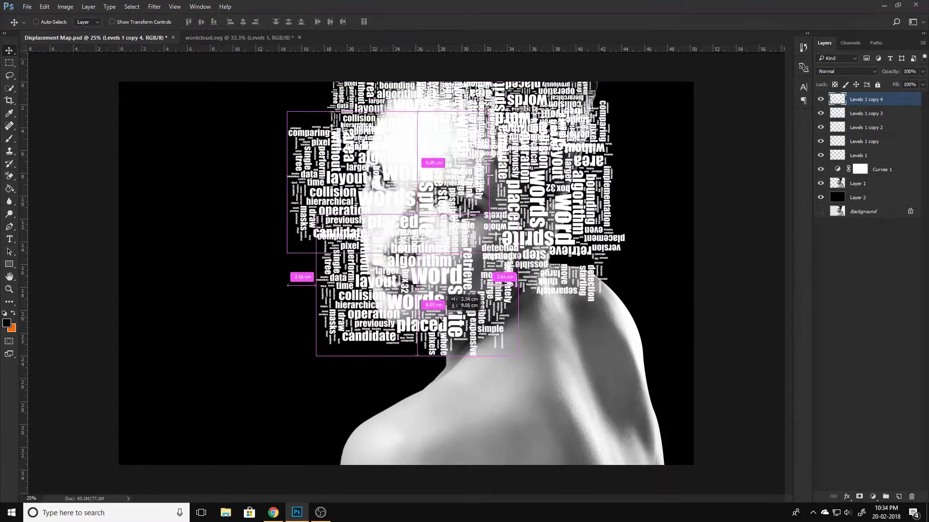
# - Add word-cloud copies 5 and 6, shrinking copy 5 over the head and copy 6 over the face
pyautogui.hotkey('ctrl', 't')
pyautogui.moveTo(518, 356); pyautogui.dragTo(414, 383)
pyautogui.moveTo(379, 344)
pyautogui.mouseDown()
pyautogui.moveTo(389, 282)
pyautogui.moveTo(459, 266)
pyautogui.moveTo(455, 236)
pyautogui.mouseUp()
pyautogui.press('Return')
pyautogui.hotkey('ctrl', 'j')
pyautogui.hotkey('ctrl', 't')
pyautogui.press('Return')
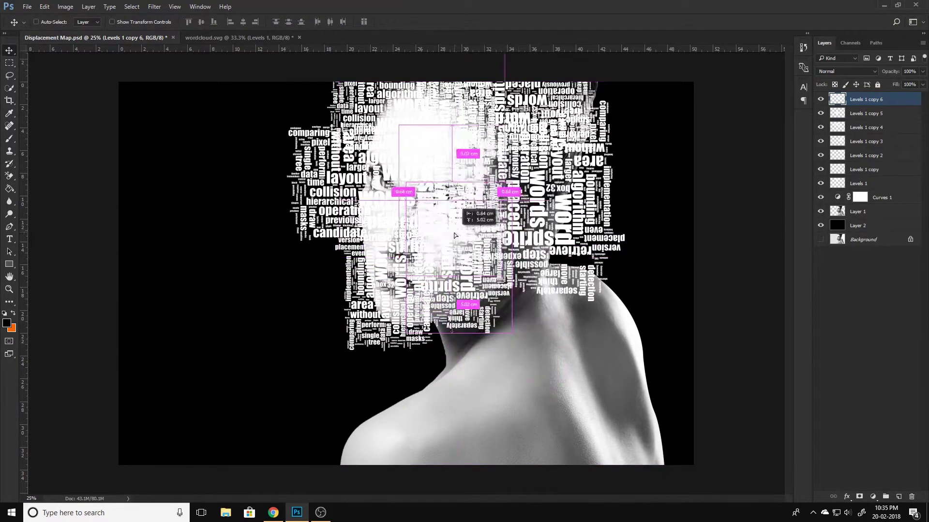
# - Add copy 7 enlarged and rotated 90°, and copy 8 shrunk to about 67%
pyautogui.hotkey('ctrl', 'j')
pyautogui.hotkey('ctrl', 't')
pyautogui.moveTo(624, 97); pyautogui.dragTo(456, 180)
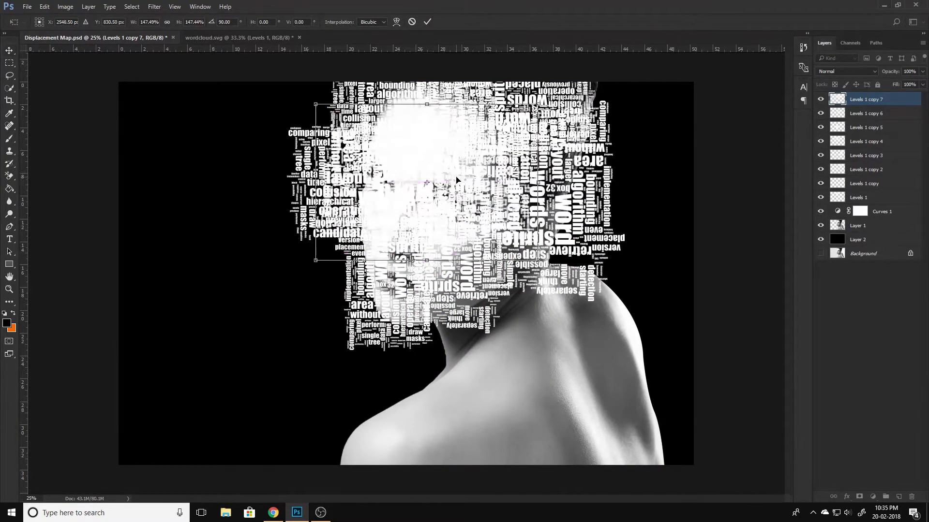
pyautogui.press('Return')
pyautogui.hotkey('ctrl', 'j')
pyautogui.hotkey('ctrl', 't')
pyautogui.moveTo(484, 416)
pyautogui.mouseDown()
pyautogui.moveTo(402, 444)
pyautogui.moveTo(600, 445)
pyautogui.mouseUp()
pyautogui.press('Return')
# - Add rotated copies 9 through 12 around the head
pyautogui.hotkey('ctrl', 'j')
pyautogui.hotkey('ctrl', 't')
pyautogui.moveTo(677, 339)
pyautogui.mouseDown()
pyautogui.moveTo(485, 361)
pyautogui.moveTo(531, 302)
pyautogui.mouseUp()
pyautogui.press('Return')
pyautogui.moveTo(661, 414)
pyautogui.mouseDown()
pyautogui.moveTo(411, 343)
pyautogui.moveTo(498, 382)
pyautogui.moveTo(507, 356)
pyautogui.moveTo(558, 448)
pyautogui.mouseUp()
pyautogui.hotkey('ctrl', 'j')
pyautogui.hotkey('ctrl', 'j')
pyautogui.hotkey('ctrl', 'j')
pyautogui.hotkey('ctrl', 't')
pyautogui.press('Return')
# - Add copy 13 shrunk to 58% down-right and copy 14 enlarged to about 268%
pyautogui.hotkey('ctrl', 'j')
pyautogui.hotkey('ctrl', 't')
pyautogui.moveTo(602, 376)
pyautogui.mouseDown()
pyautogui.moveTo(545, 463)
pyautogui.moveTo(709, 305)
pyautogui.moveTo(677, 358)
pyautogui.moveTo(716, 290)
pyautogui.moveTo(637, 327)
pyautogui.mouseUp()
pyautogui.press('Return')
pyautogui.hotkey('ctrl', 'j')
pyautogui.hotkey('ctrl', 't')
pyautogui.press('Return')
# - Add copy 15 at about 37% in the lower right and copy 16 beside the shoulder
pyautogui.hotkey('ctrl', 'j')
pyautogui.hotkey('ctrl', 't')
pyautogui.keyDown('shift'); pyautogui.moveTo(643, 411); pyautogui.dragTo(532, 415); pyautogui.keyUp('shift')
pyautogui.moveTo(531, 297)
pyautogui.mouseDown()
pyautogui.moveTo(572, 347)
pyautogui.moveTo(719, 308)
pyautogui.mouseUp()
pyautogui.press('Return')
pyautogui.hotkey('ctrl', 'j')
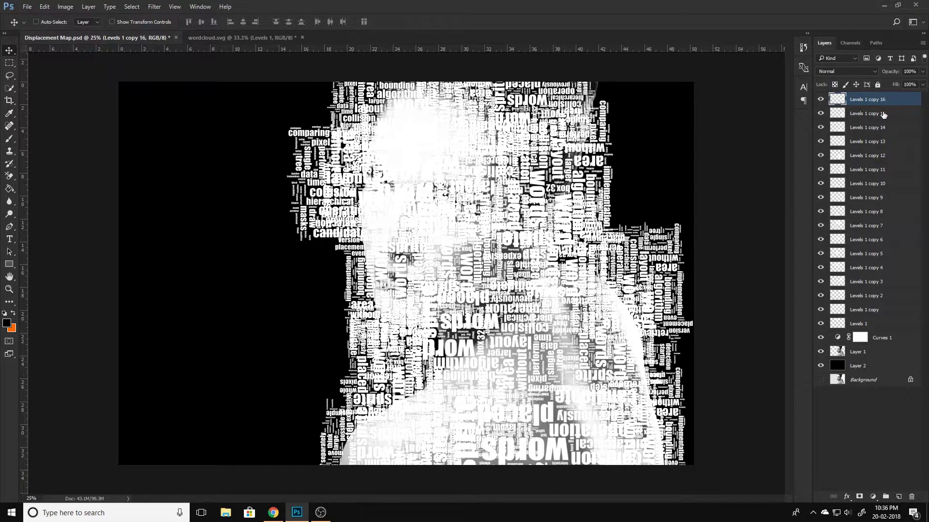
pyautogui.doubleClick(883, 100)
pyautogui.click(773, 165)
# - Hide the original Levels 1 layer and add a Drop Shadow effect to it
pyautogui.click(858, 321)
pyautogui.click(819, 324)
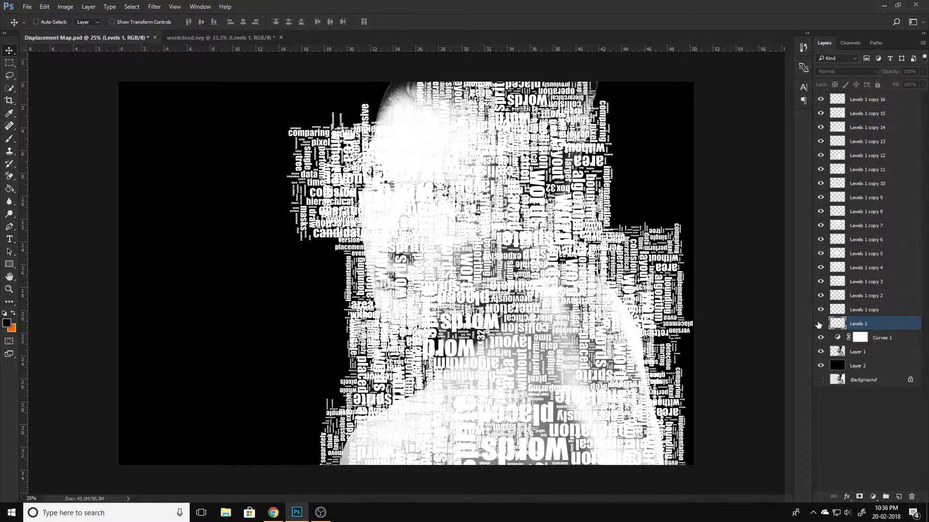
pyautogui.click(846, 497)
pyautogui.click(854, 493)
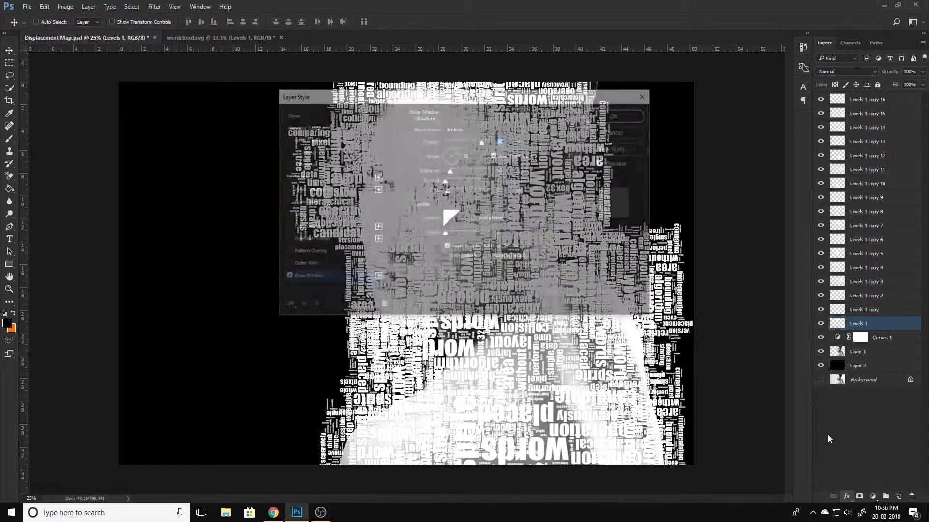
pyautogui.moveTo(550, 101)
pyautogui.mouseDown()
pyautogui.moveTo(771, 93)
pyautogui.moveTo(776, 127)
pyautogui.mouseUp()
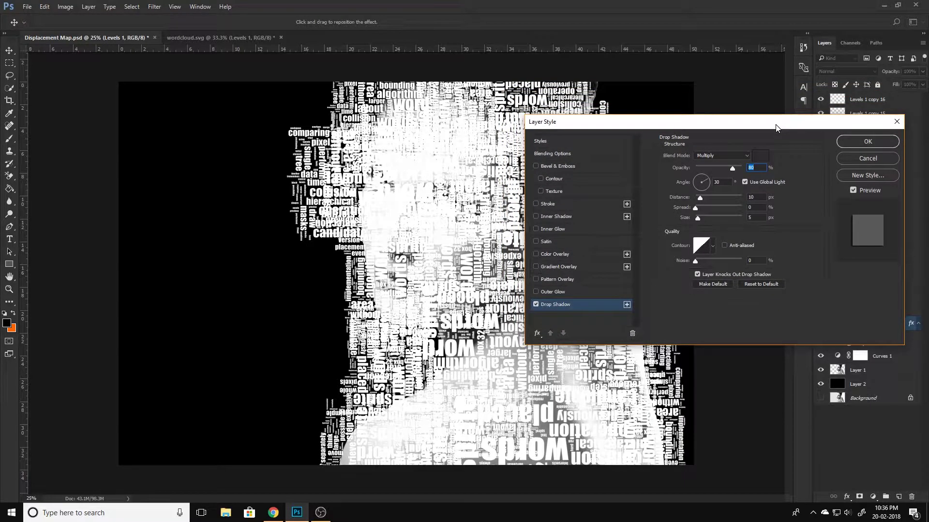
pyautogui.moveTo(777, 127)
pyautogui.mouseDown()
pyautogui.moveTo(811, 92)
pyautogui.moveTo(792, 84)
pyautogui.mouseUp()
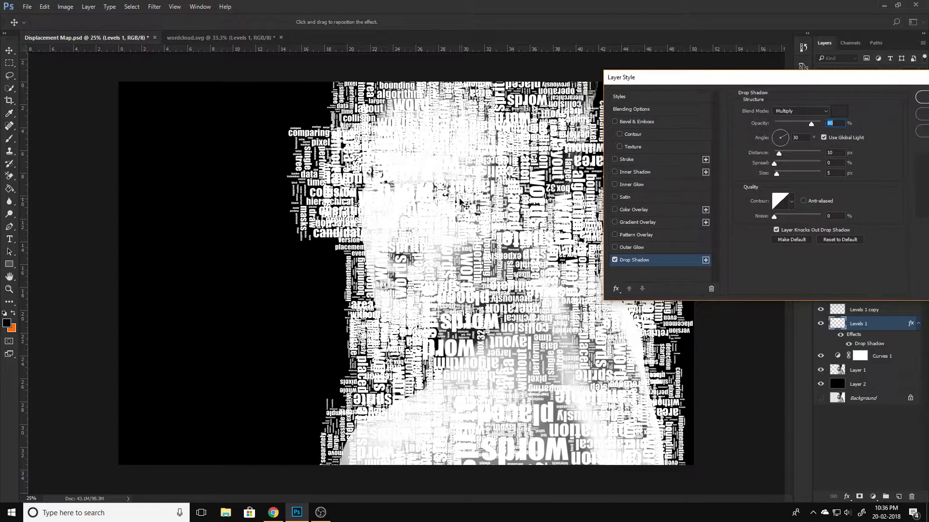
# - Set the drop shadow angle to 90° and its colour to black 000000
pyautogui.scroll(1, 395, 196)
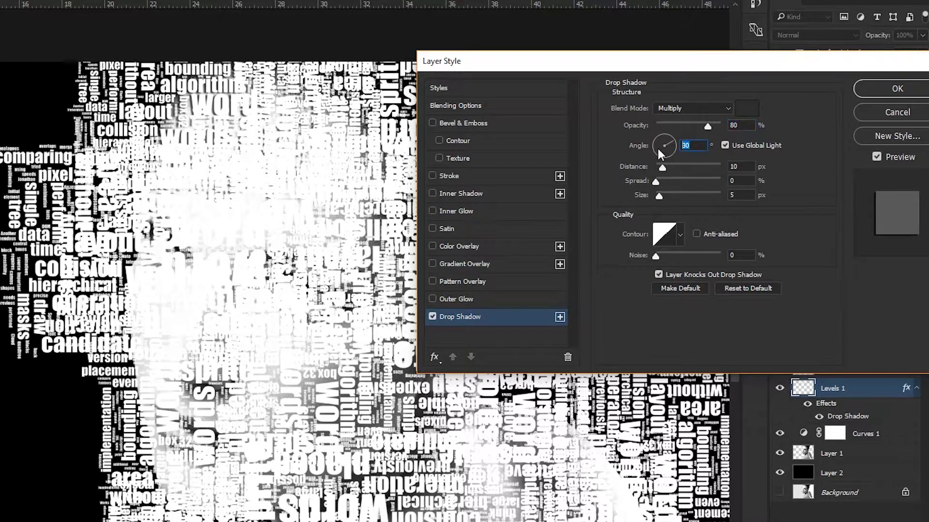
pyautogui.write('90')
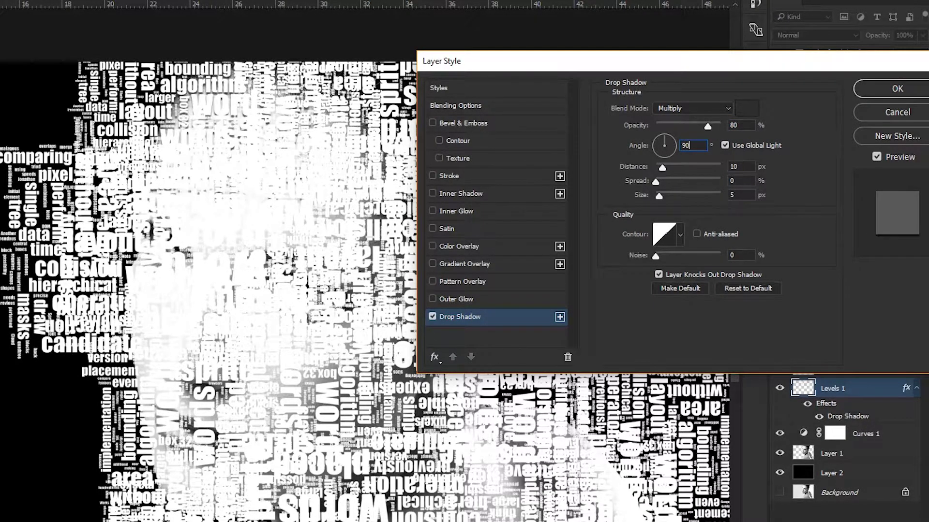
pyautogui.click(746, 108)
pyautogui.write('000000')
pyautogui.click(758, 69)
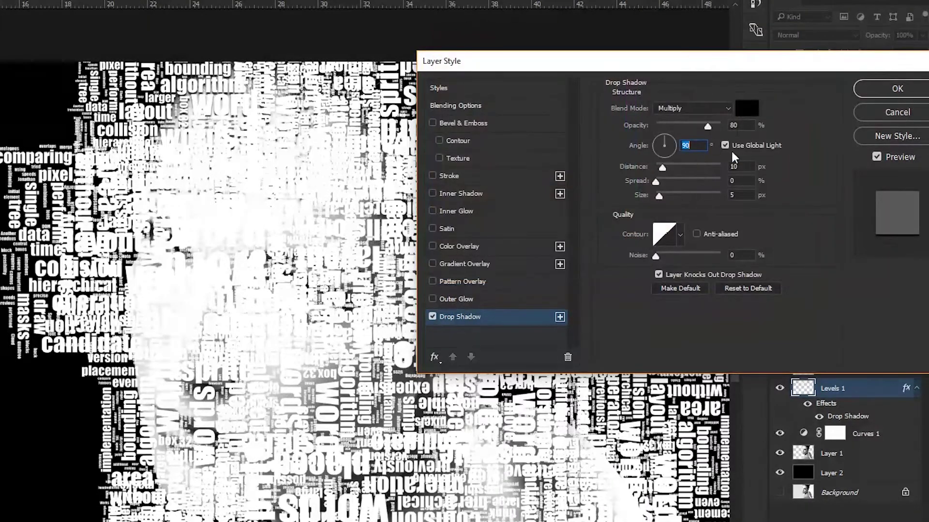
pyautogui.press('Tab')
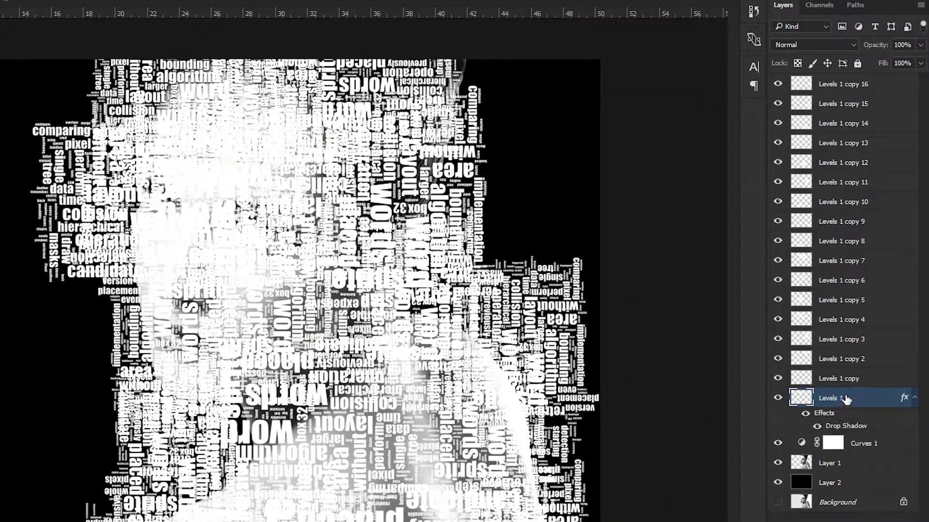
# - Copy the Levels 1 layer style and paste it onto Levels 1 copy
pyautogui.rightClick(844, 396)
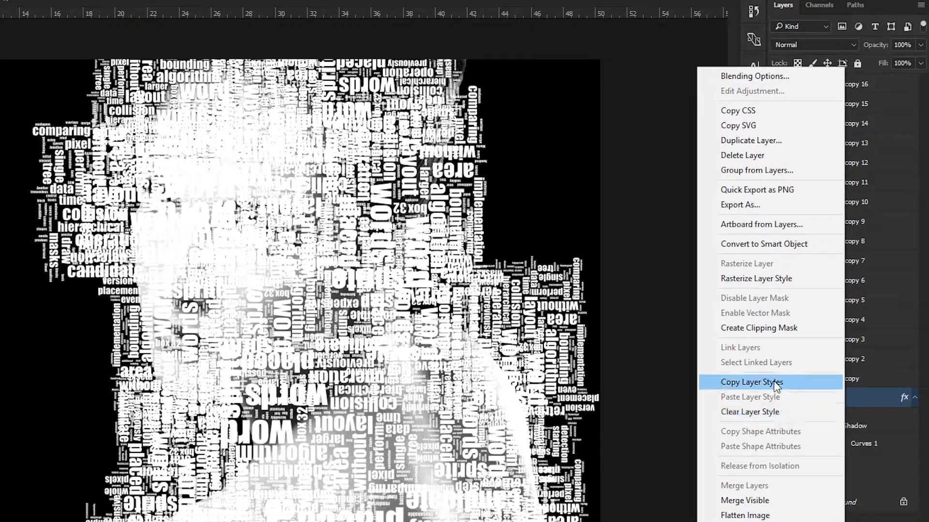
pyautogui.click(771, 382)
pyautogui.click(862, 384)
pyautogui.rightClick(862, 382)
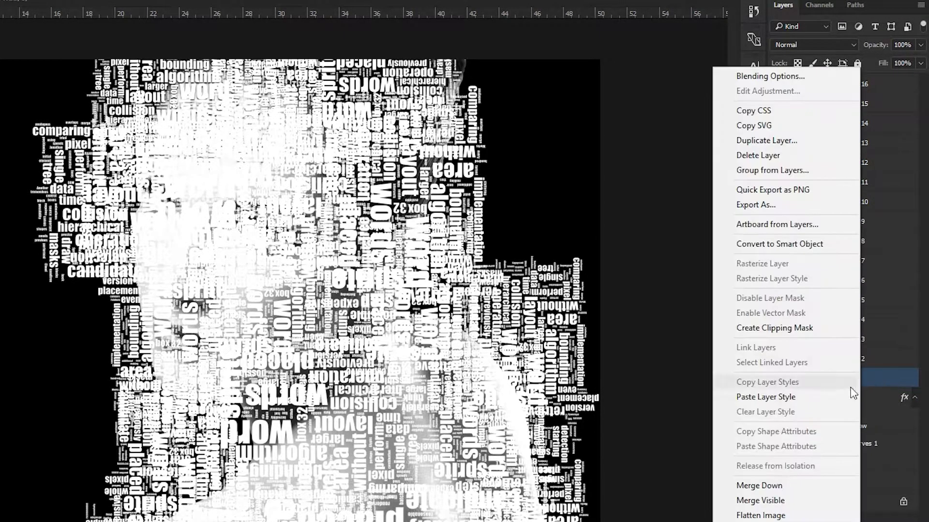
pyautogui.click(794, 393)
# - Paste the drop shadow style onto Levels 1 copies 2 through 8
pyautogui.rightClick(841, 359)
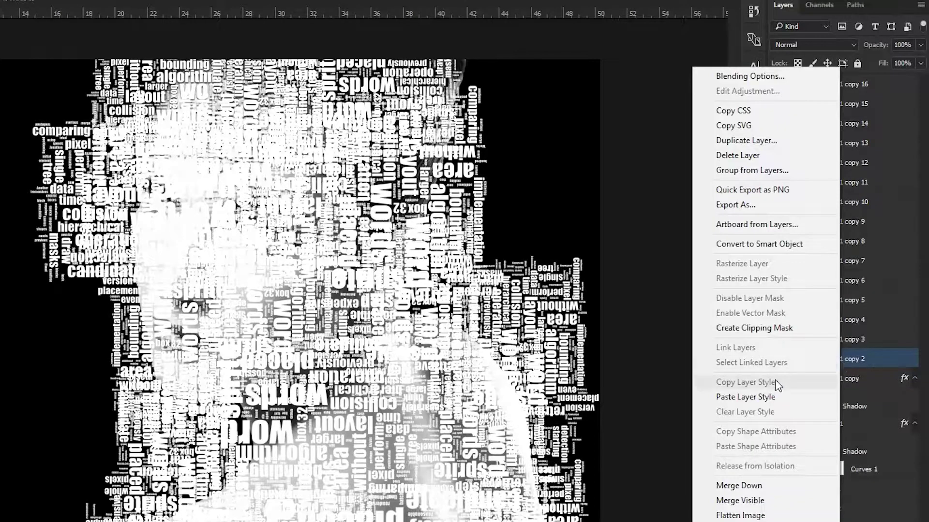
pyautogui.click(746, 397)
pyautogui.rightClick(837, 340)
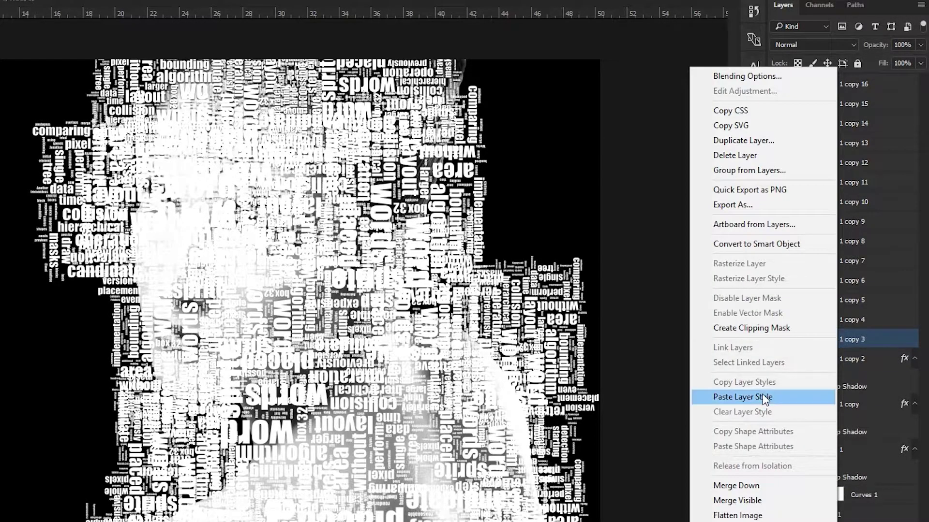
pyautogui.click(745, 397)
pyautogui.click(842, 319)
pyautogui.rightClick(843, 318)
pyautogui.click(746, 397)
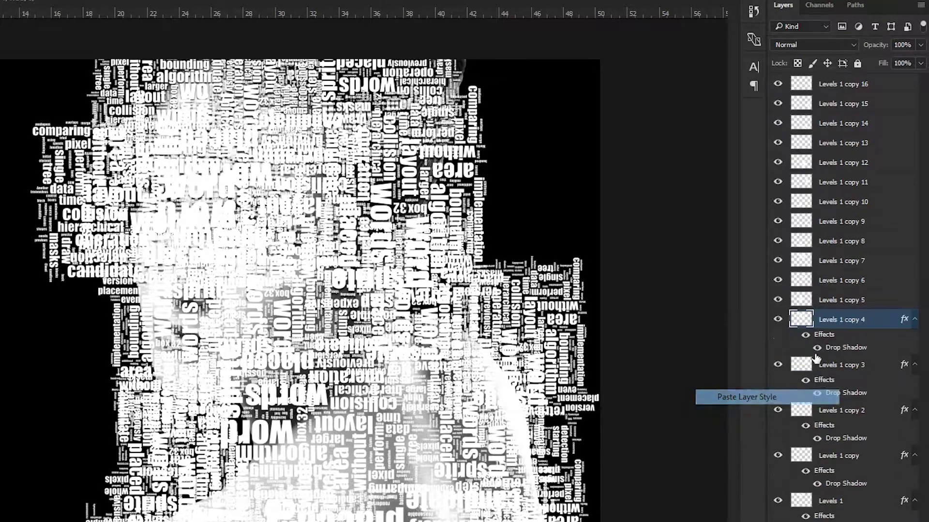
pyautogui.click(852, 300)
pyautogui.rightClick(851, 299)
pyautogui.click(746, 397)
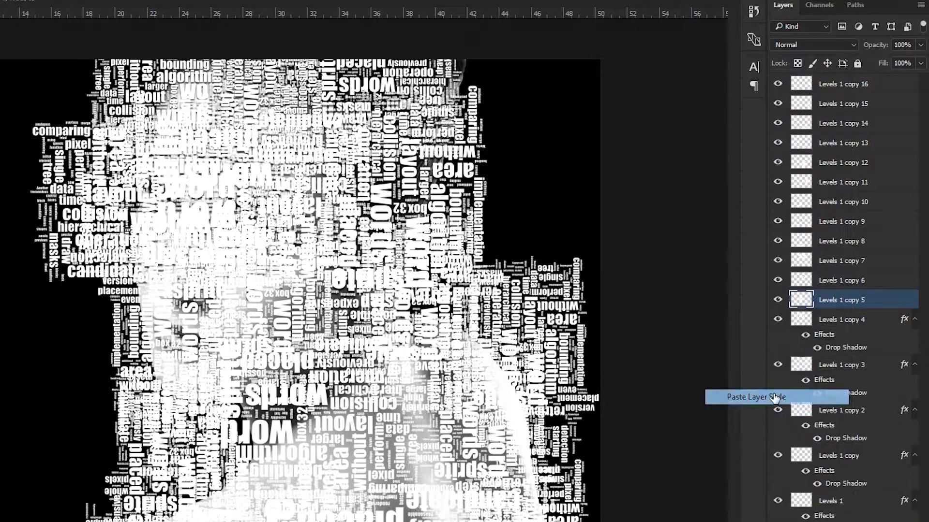
pyautogui.click(850, 278)
pyautogui.rightClick(849, 278)
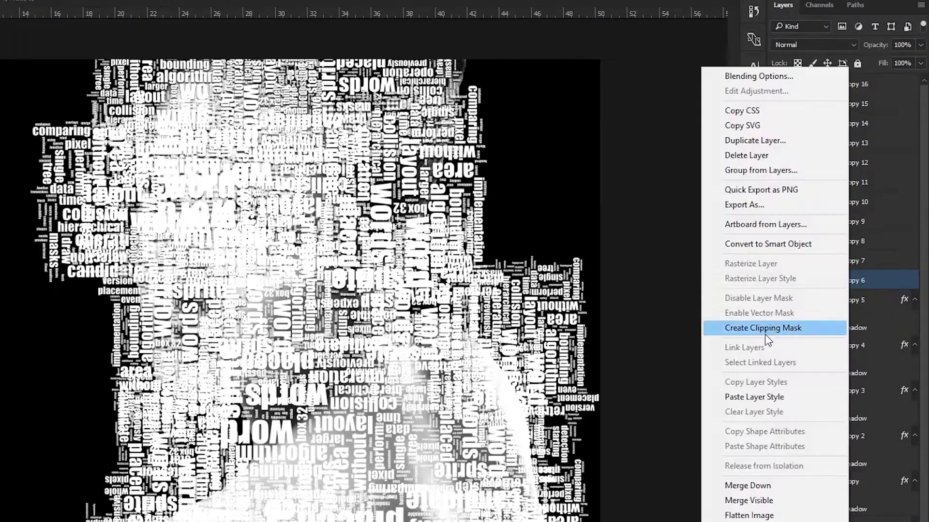
pyautogui.click(754, 397)
pyautogui.click(846, 260)
pyautogui.rightClick(847, 260)
pyautogui.click(754, 397)
pyautogui.click(871, 244)
pyautogui.rightClick(870, 244)
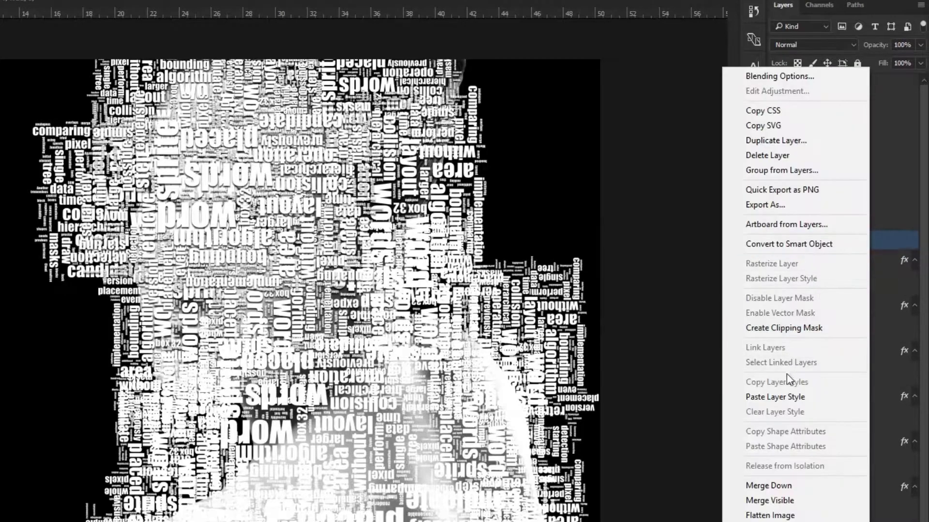
pyautogui.click(754, 397)
# - Paste the drop shadow style onto Levels 1 copies 9 through 16
pyautogui.click(858, 221)
pyautogui.rightClick(858, 221)
pyautogui.click(754, 397)
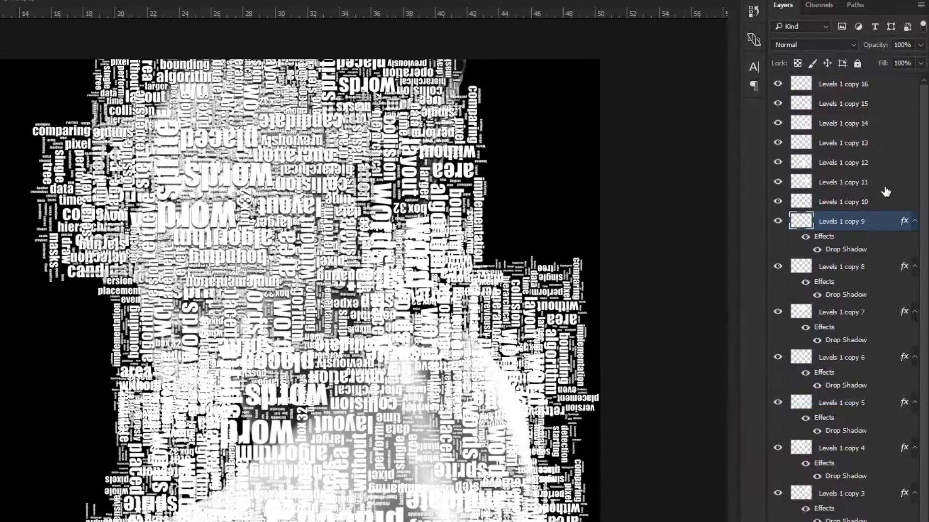
pyautogui.click(868, 201)
pyautogui.rightClick(868, 201)
pyautogui.click(754, 397)
pyautogui.click(864, 182)
pyautogui.rightClick(864, 183)
pyautogui.click(758, 397)
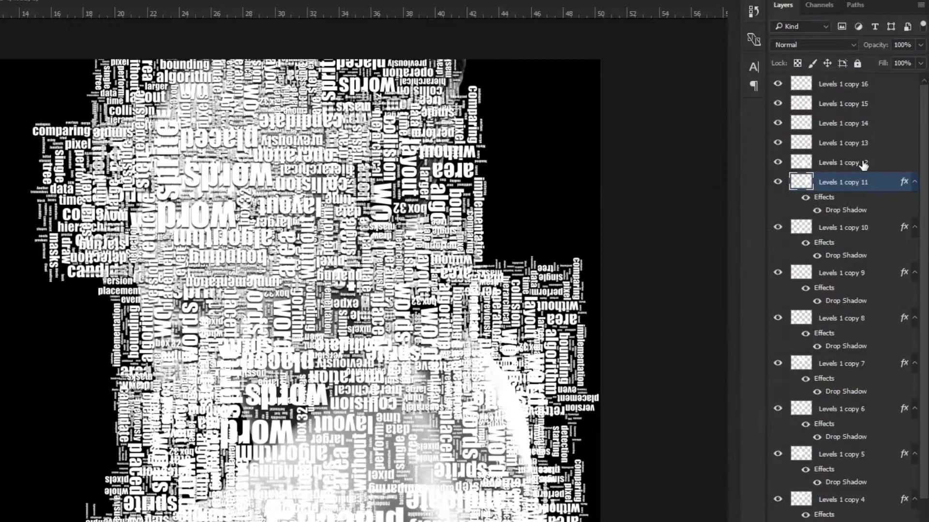
pyautogui.click(866, 162)
pyautogui.rightClick(866, 162)
pyautogui.click(785, 397)
pyautogui.click(869, 143)
pyautogui.rightClick(868, 143)
pyautogui.click(783, 398)
pyautogui.rightClick(872, 120)
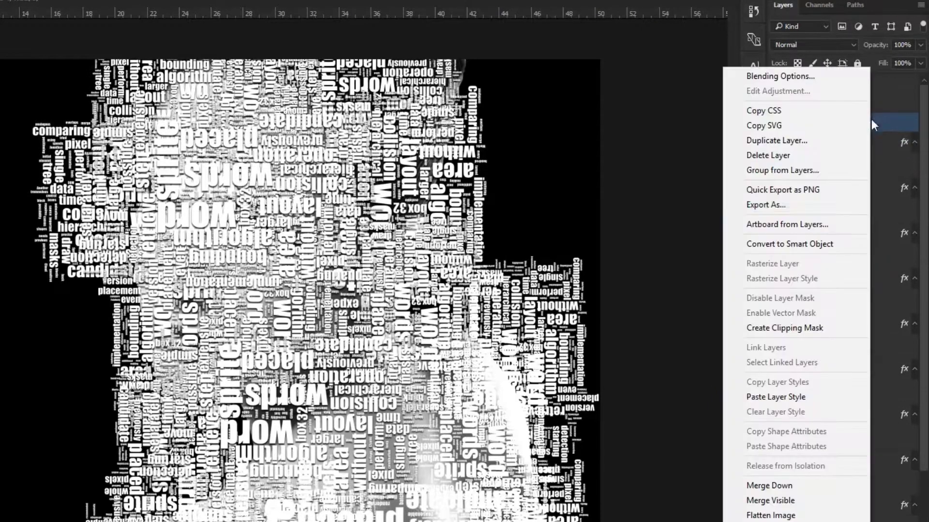
pyautogui.click(783, 397)
pyautogui.click(852, 103)
pyautogui.rightClick(852, 103)
pyautogui.click(765, 397)
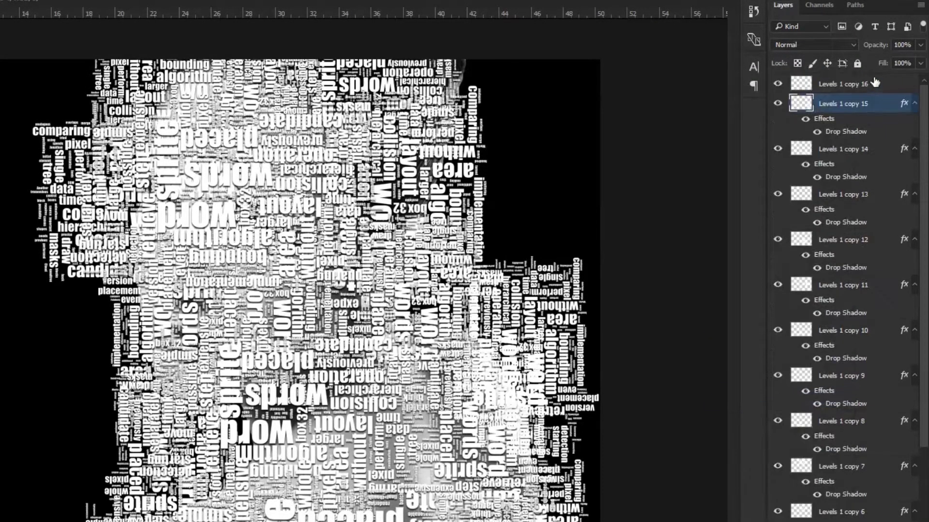
pyautogui.click(873, 83)
pyautogui.rightClick(873, 84)
pyautogui.click(774, 397)
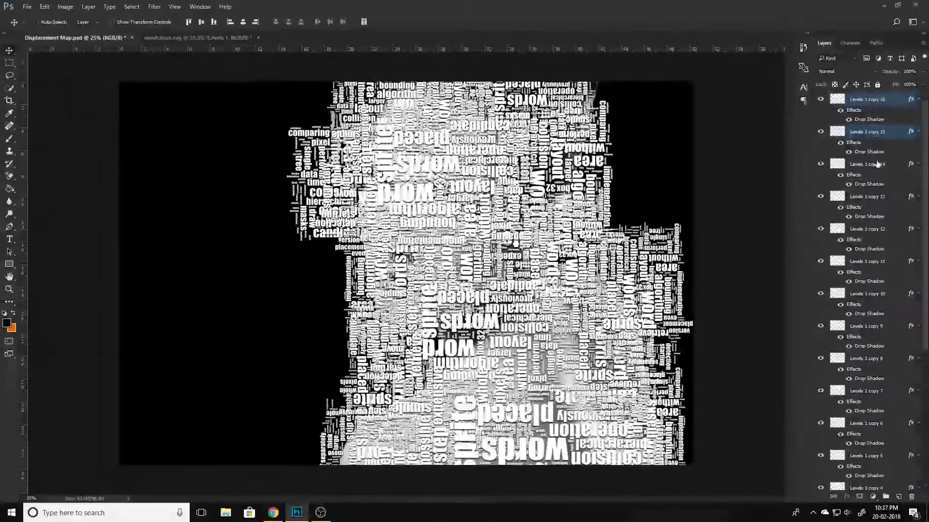
# - Select every word layer from Levels 1 copy 16 down to Levels 1
pyautogui.keyDown('ctrl'); pyautogui.click(877, 164); pyautogui.keyUp('ctrl')
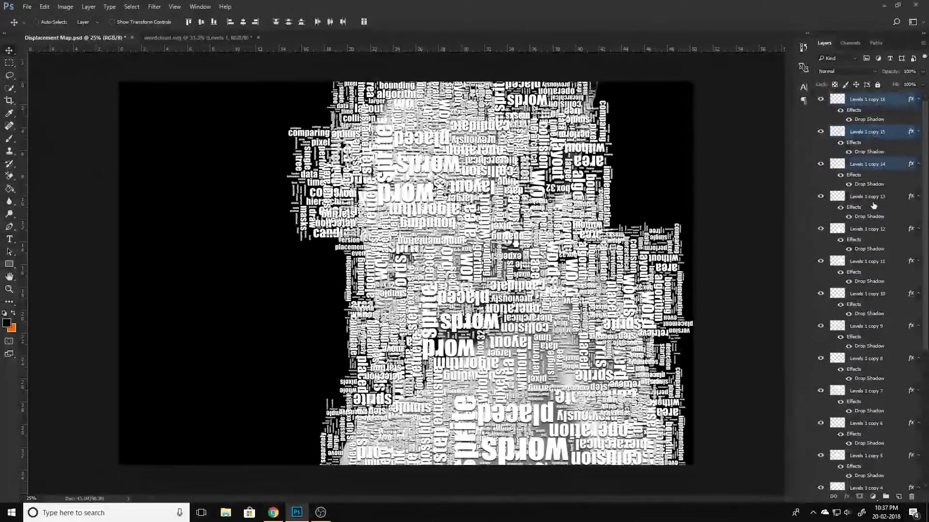
pyautogui.keyDown('ctrl'); pyautogui.click(870, 197); pyautogui.keyUp('ctrl')
pyautogui.scroll(-1, 861, 190)
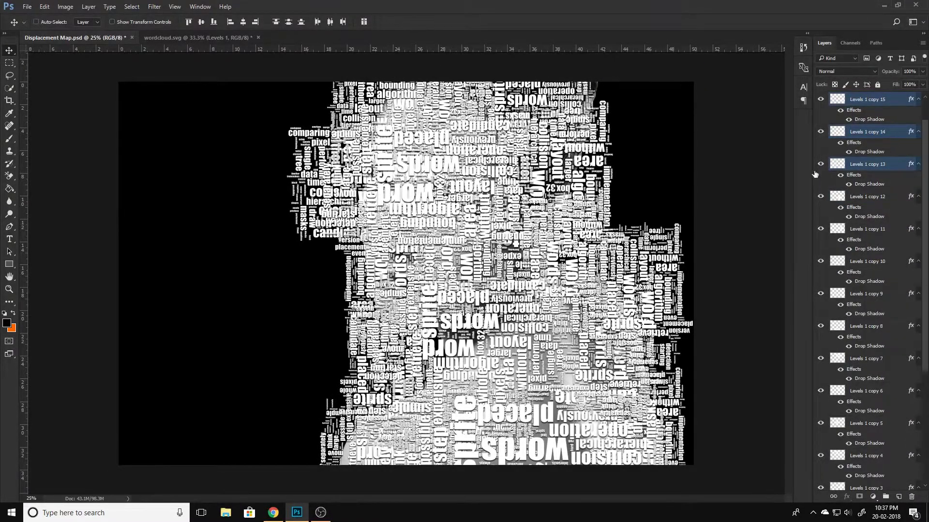
pyautogui.click(858, 167)
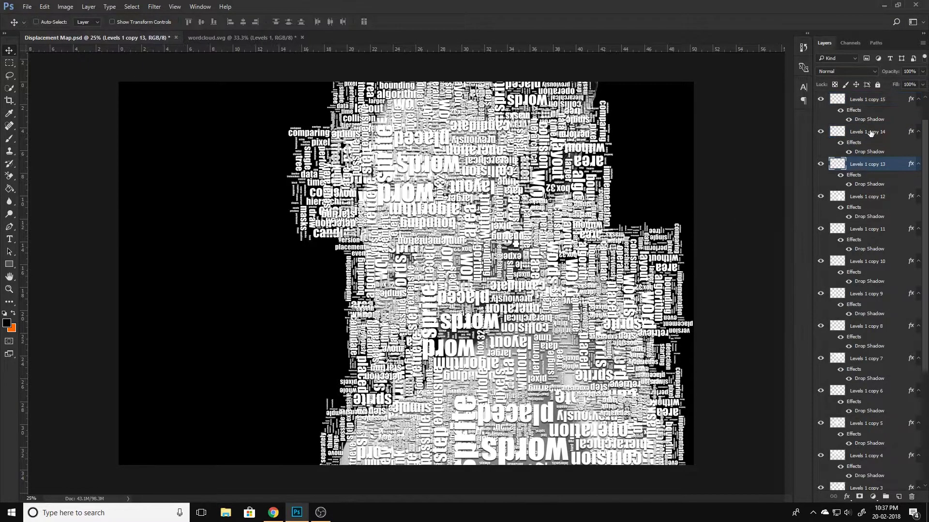
pyautogui.click(874, 130)
pyautogui.click(879, 101)
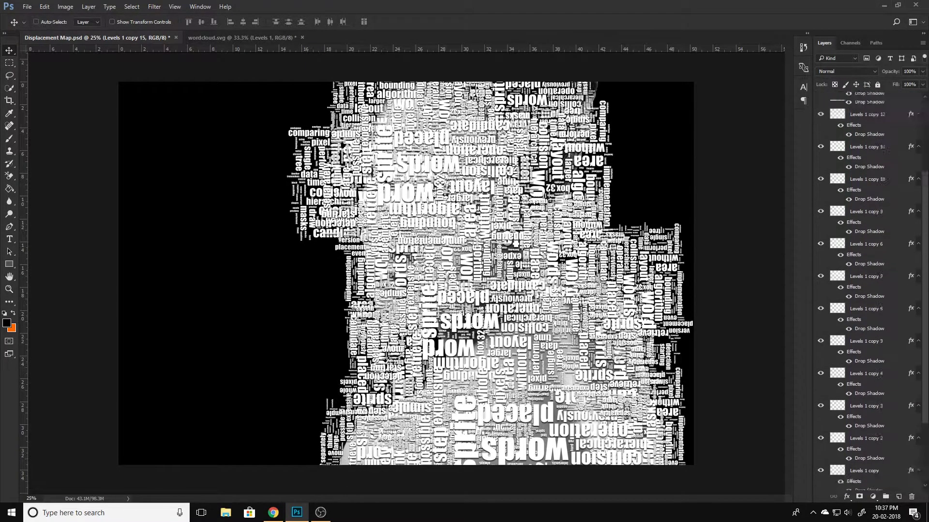
pyautogui.scroll(1, 886, 153)
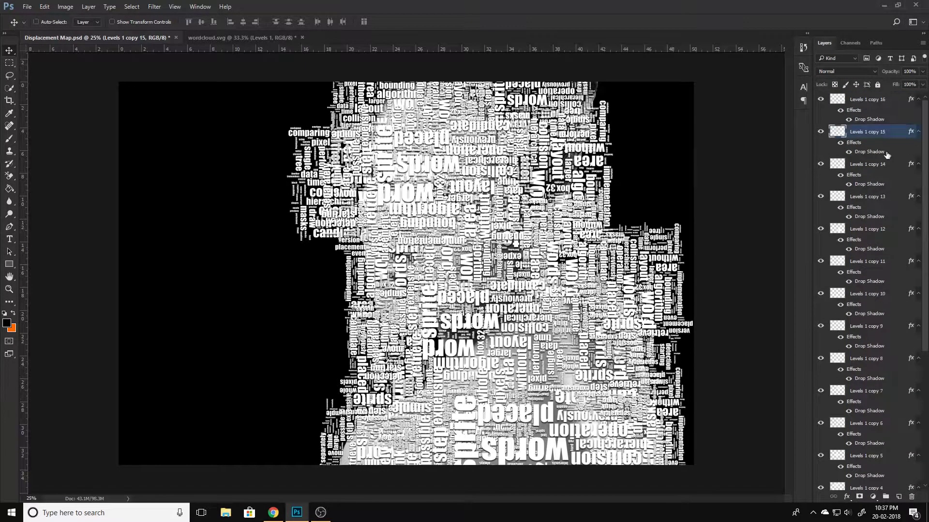
pyautogui.click(872, 99)
pyautogui.moveTo(925, 141); pyautogui.dragTo(925, 276)
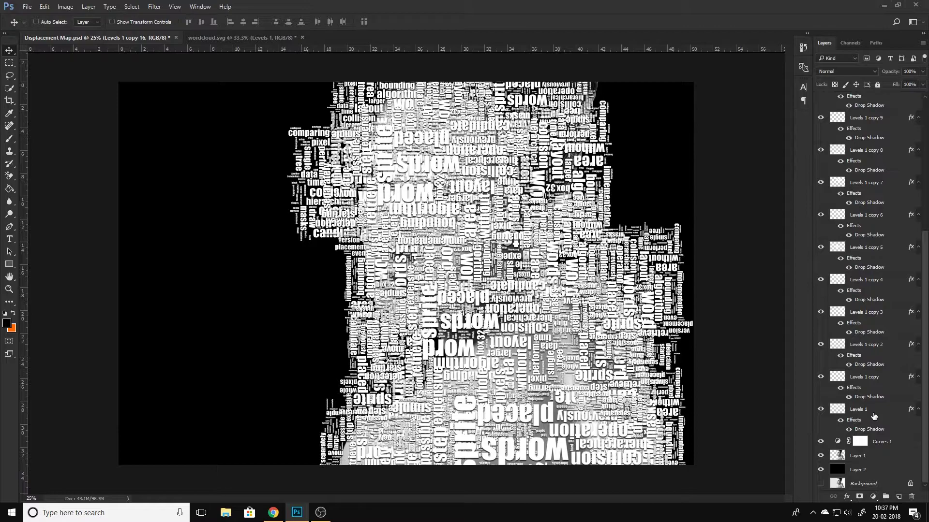
pyautogui.keyDown('shift'); pyautogui.click(873, 410); pyautogui.keyUp('shift')
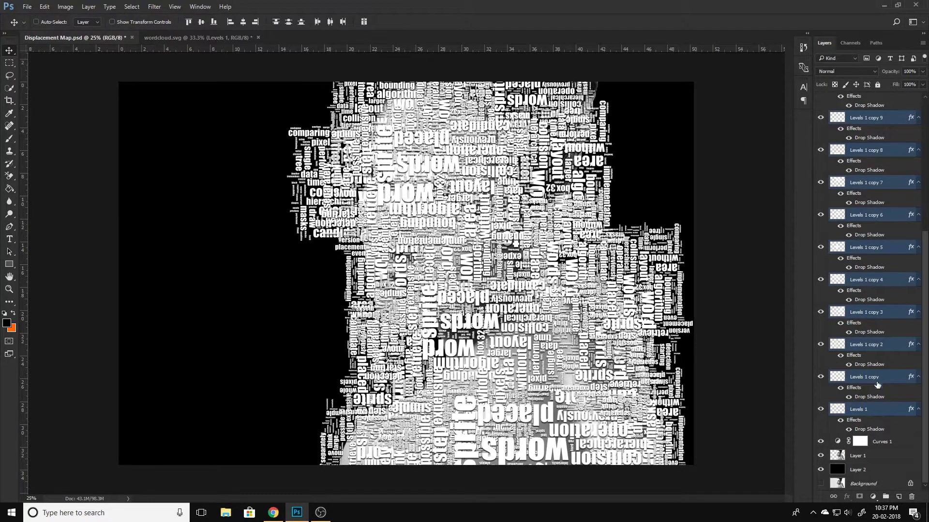
pyautogui.scroll(5, 877, 344)
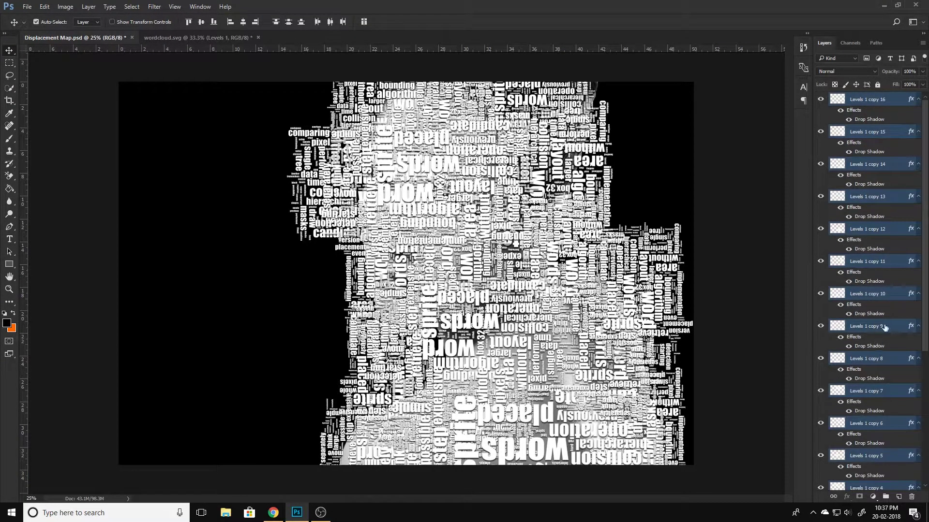
pyautogui.scroll(-5, 922, 290)
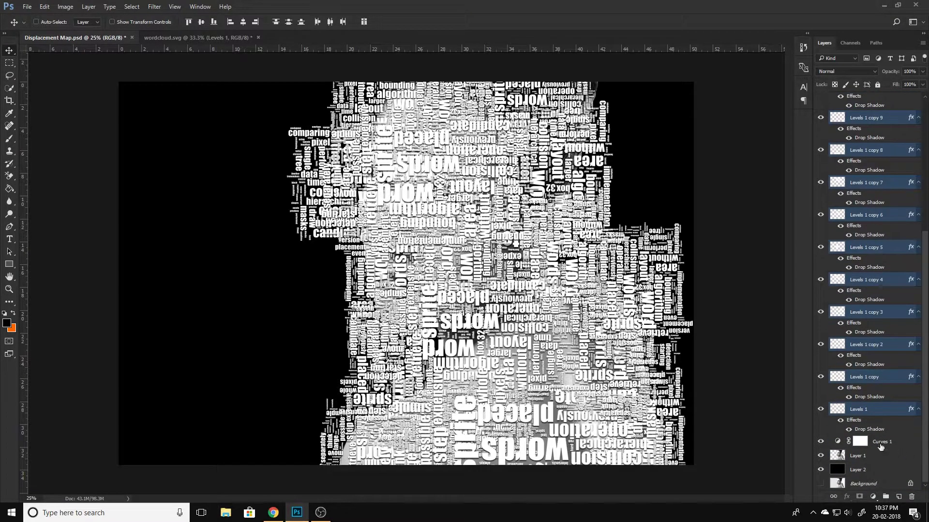
# - Merge them into one Levels 1 copy 16 layer and toggle it to compare with the photo
pyautogui.press('ctrl')
pyautogui.hotkey('ctrl', 'e')
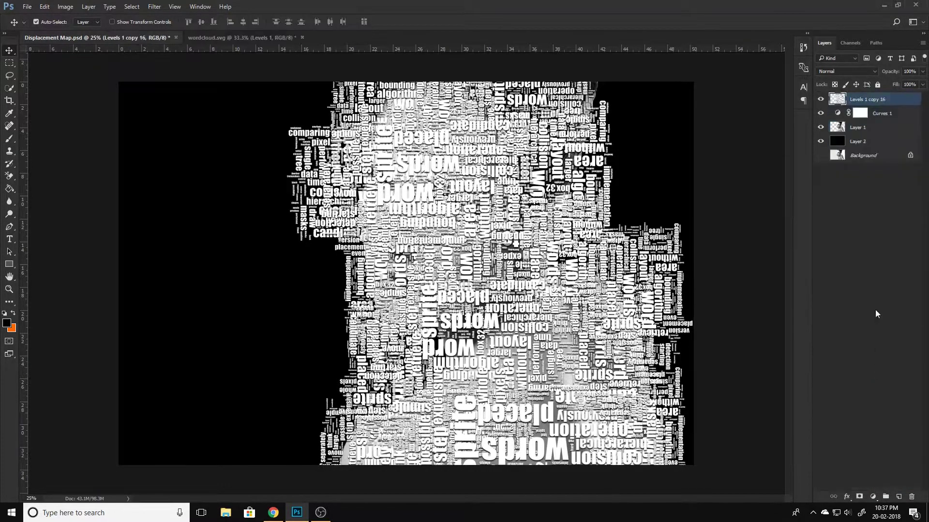
pyautogui.click(825, 103)
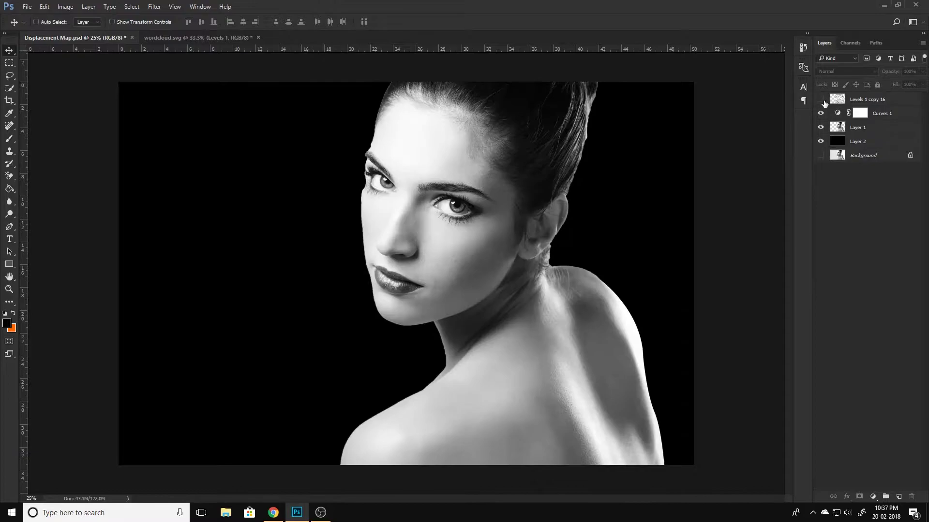
pyautogui.click(824, 103)
pyautogui.click(820, 99)
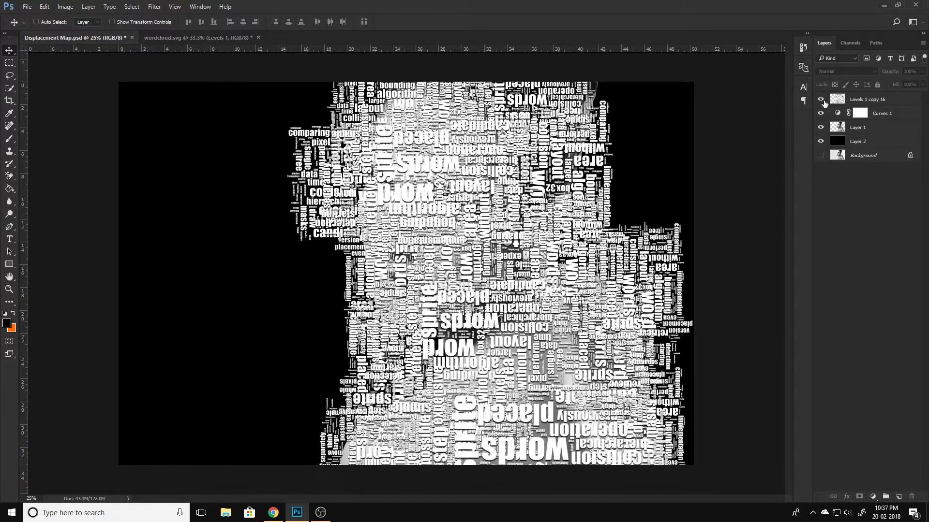
pyautogui.click(877, 105)
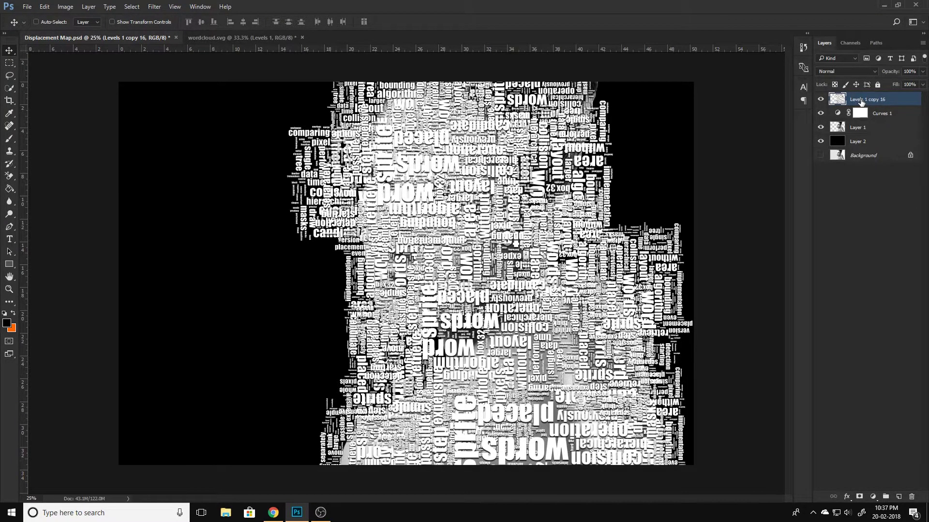
# - Convert the Levels 1 copy 16 layer to a smart object
pyautogui.rightClick(861, 102)
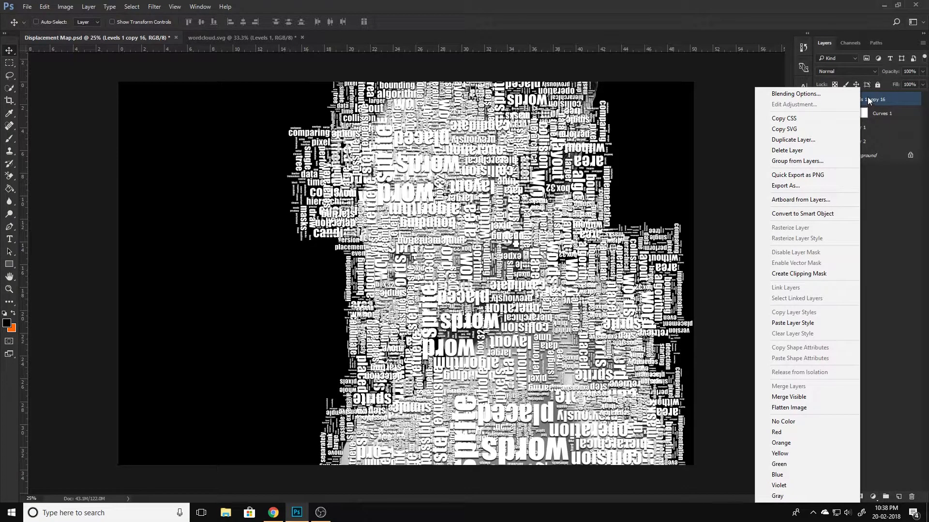
pyautogui.click(881, 167)
pyautogui.rightClick(862, 102)
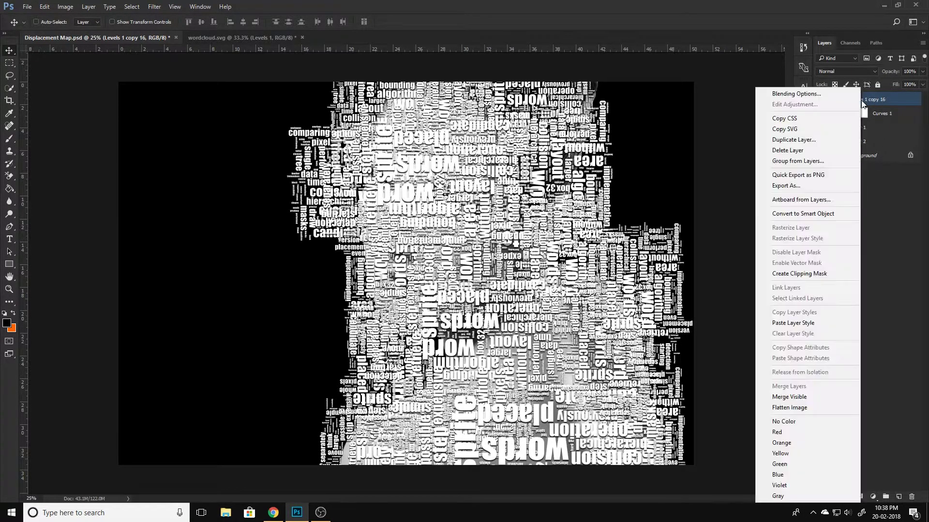
pyautogui.click(812, 214)
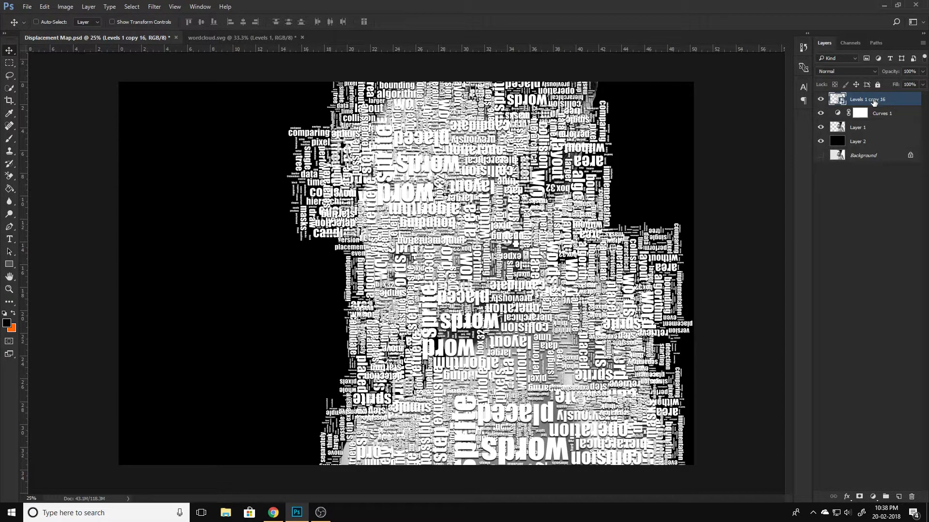
# - Rename the smart object layer to WORDS
pyautogui.rightClick(873, 101)
pyautogui.click(906, 212)
pyautogui.write('WORDS')
pyautogui.click(893, 176)
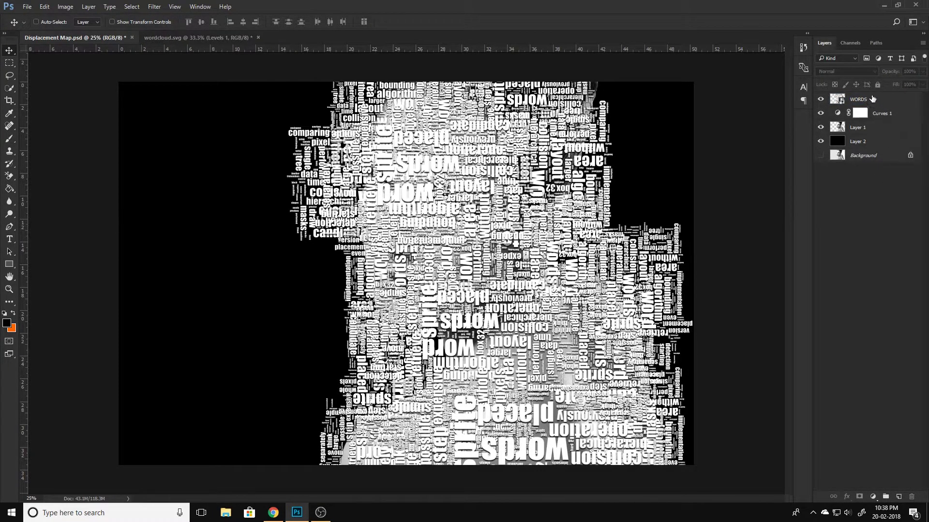
pyautogui.click(872, 99)
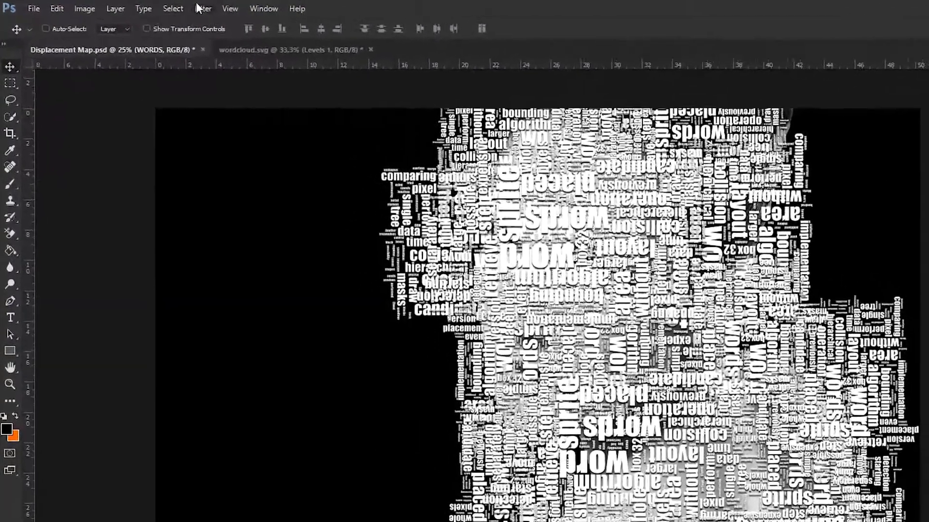
# - Apply Distort > Displace at scale 10 with Displacement Map.psd as the map
pyautogui.click(198, 7)
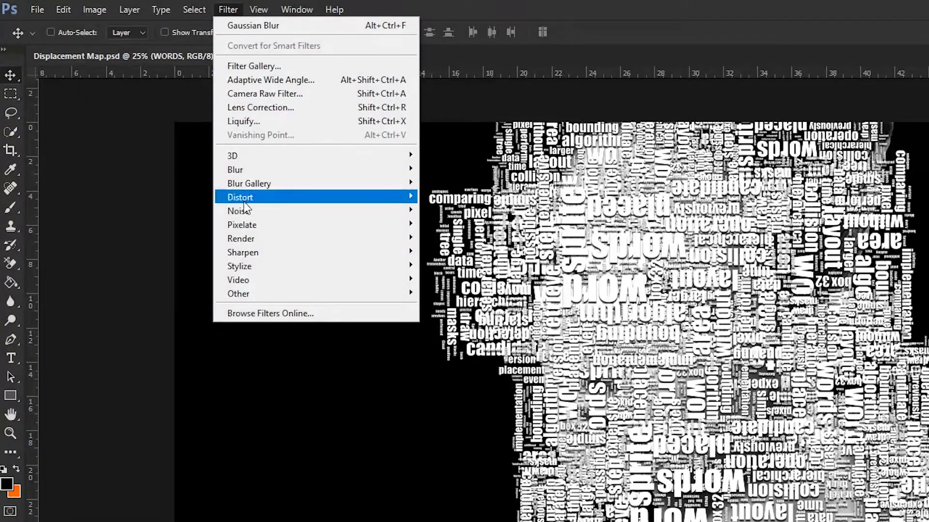
pyautogui.moveTo(316, 198)
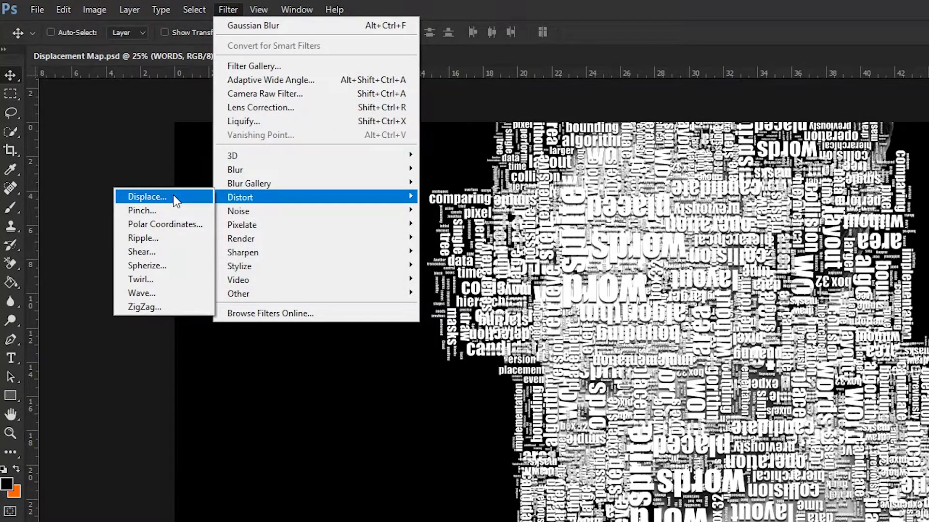
pyautogui.click(176, 199)
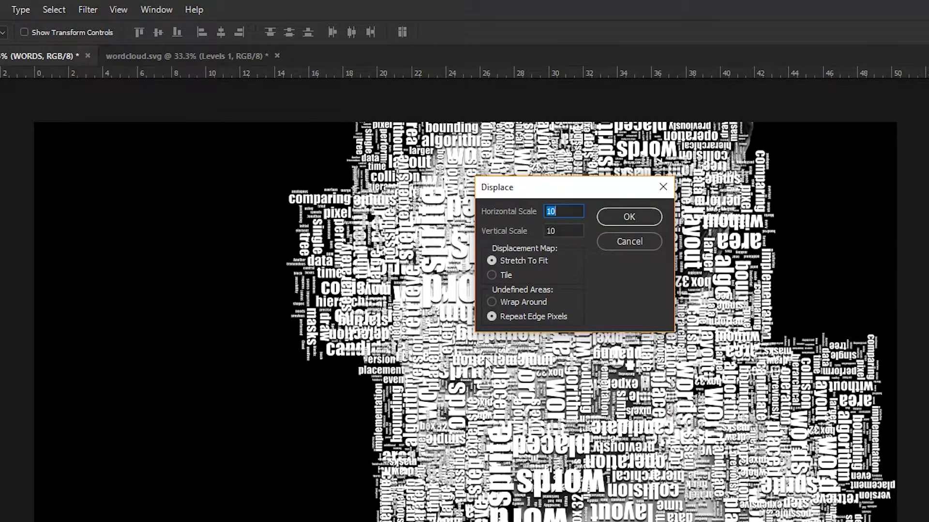
pyautogui.click(628, 217)
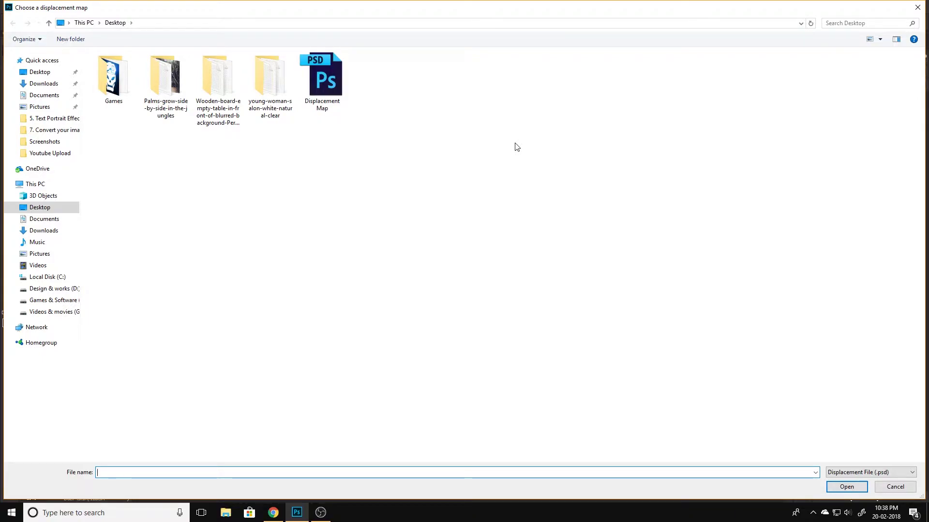
pyautogui.doubleClick(326, 83)
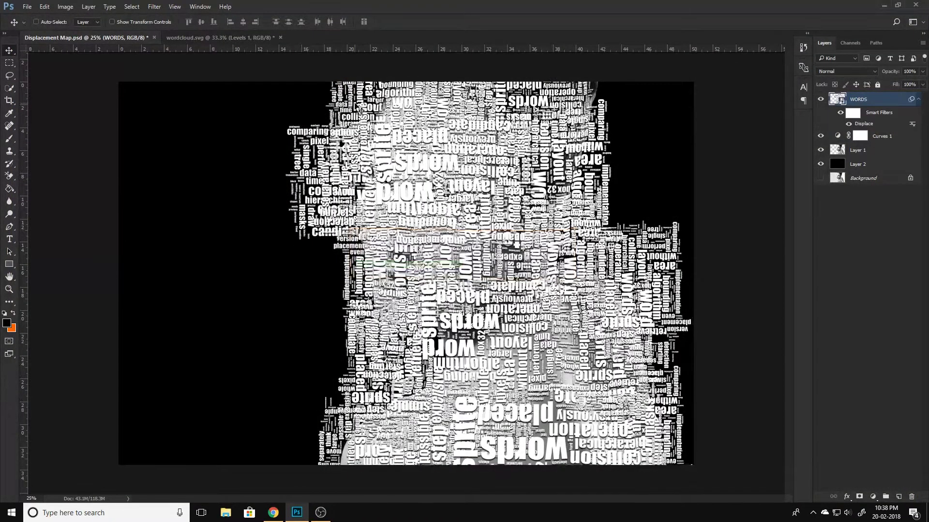
pyautogui.hotkey('ctrl', '+')
pyautogui.hotkey('ctrl', '+')
pyautogui.hotkey('ctrl', '+')
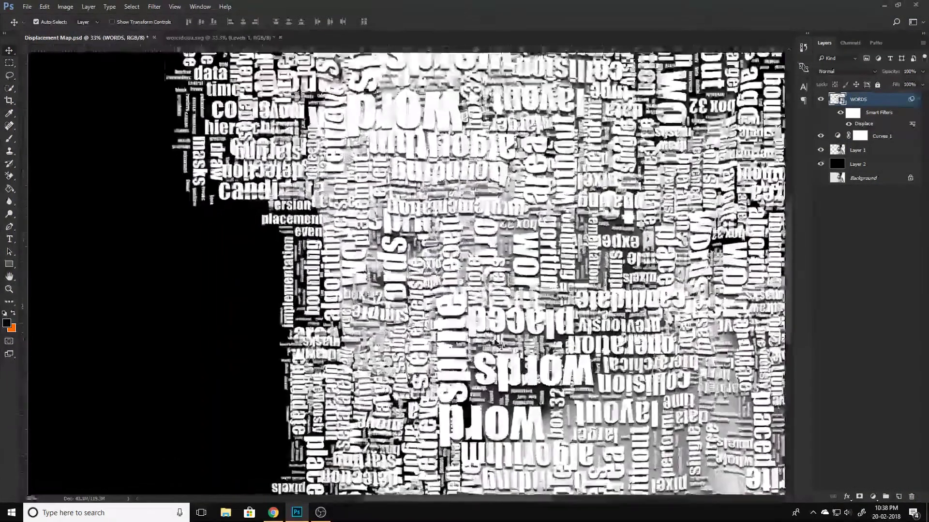
pyautogui.moveTo(449, 273)
pyautogui.mouseDown()
pyautogui.moveTo(373, 368)
pyautogui.moveTo(315, 483)
pyautogui.mouseUp()
pyautogui.hotkey('ctrl', '-')
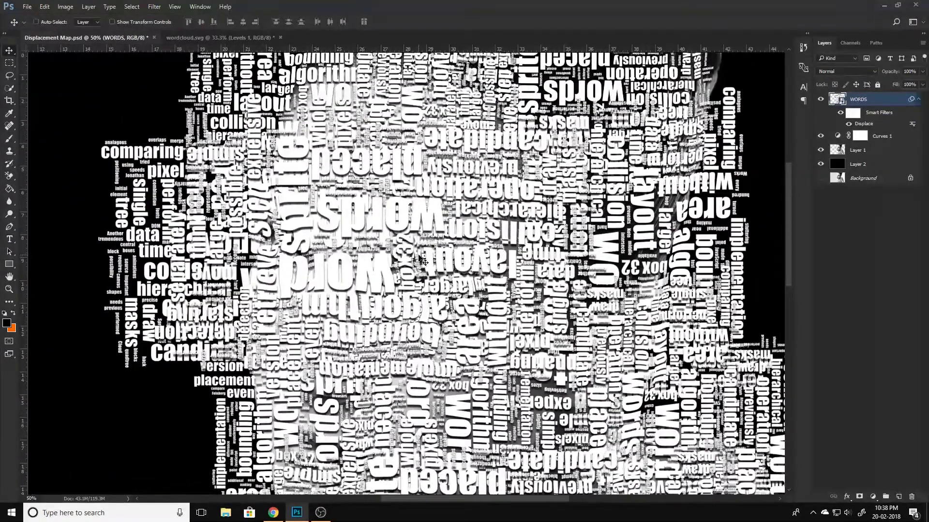
pyautogui.hotkey('ctrl', '-')
pyautogui.moveTo(445, 262); pyautogui.dragTo(433, 257)
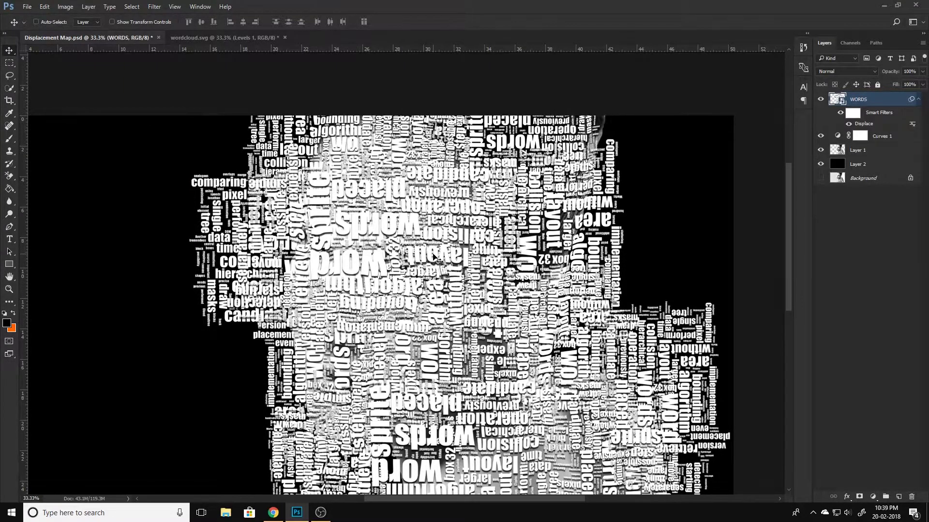
pyautogui.moveTo(433, 257); pyautogui.dragTo(718, 174)
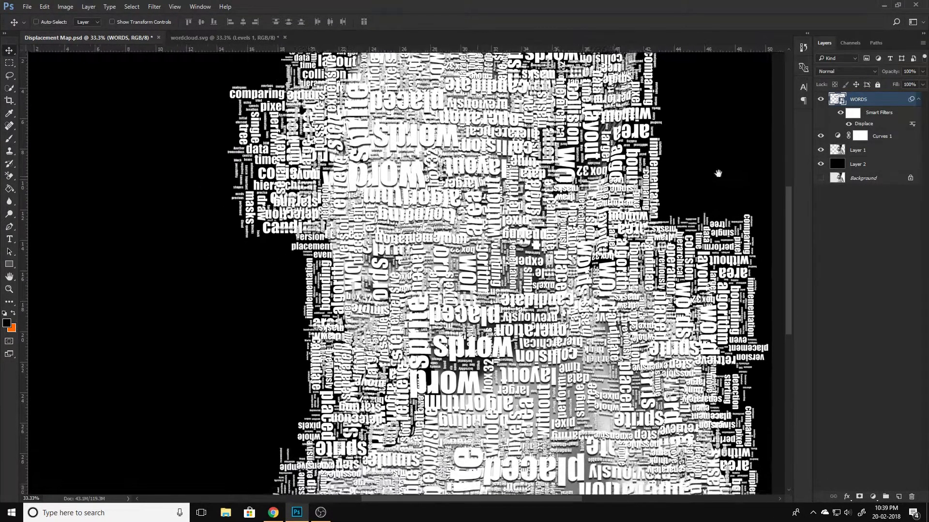
pyautogui.click(849, 124)
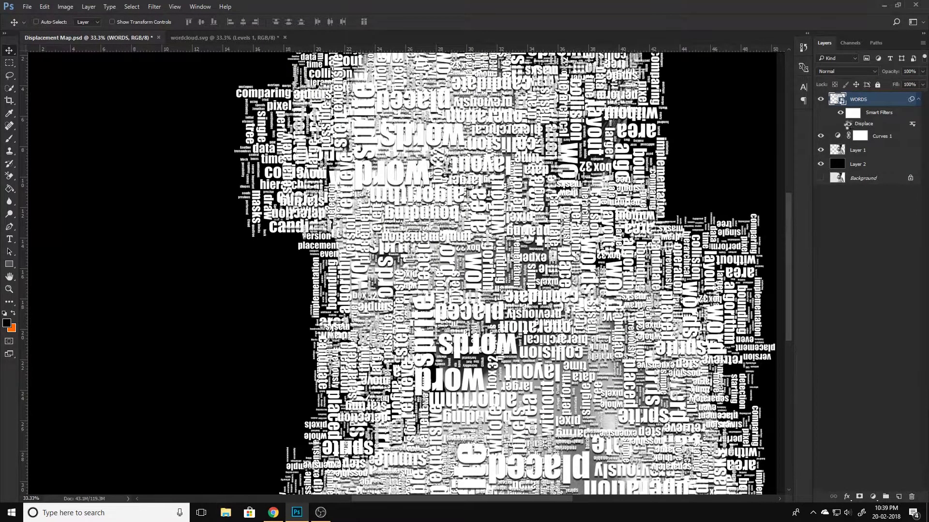
pyautogui.click(848, 124)
pyautogui.click(848, 124)
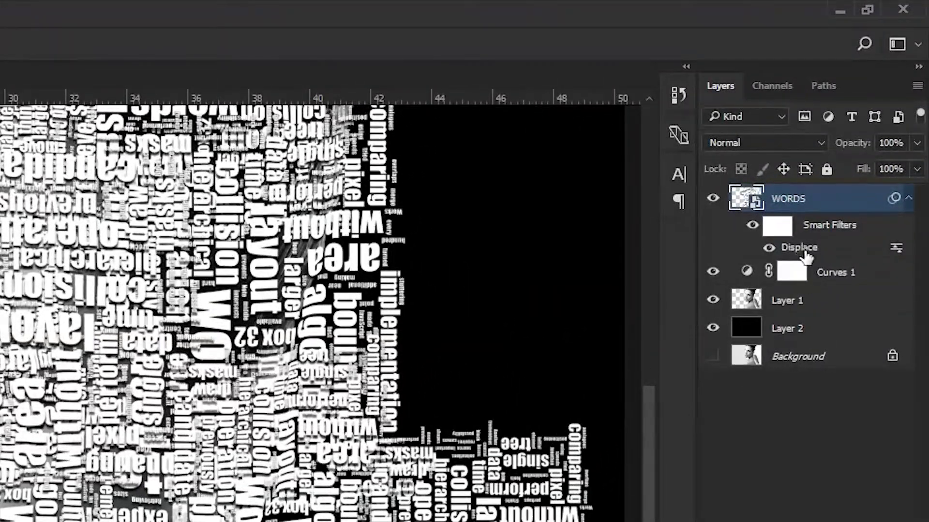
# - Change the Displace filter to horizontal and vertical scale 13, reapplying Displacement Map.psd
pyautogui.doubleClick(801, 247)
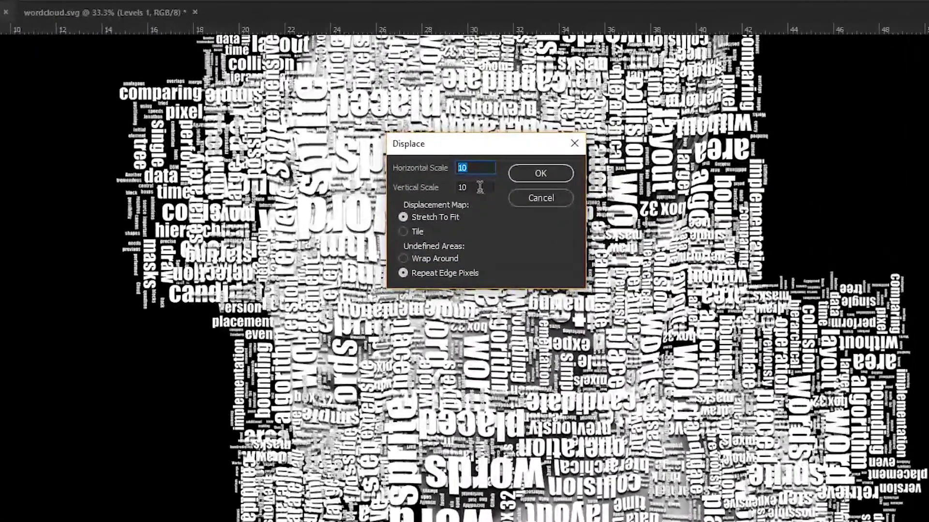
pyautogui.click(473, 167)
pyautogui.write('13')
pyautogui.press('Tab')
pyautogui.write('13')
pyautogui.click(535, 175)
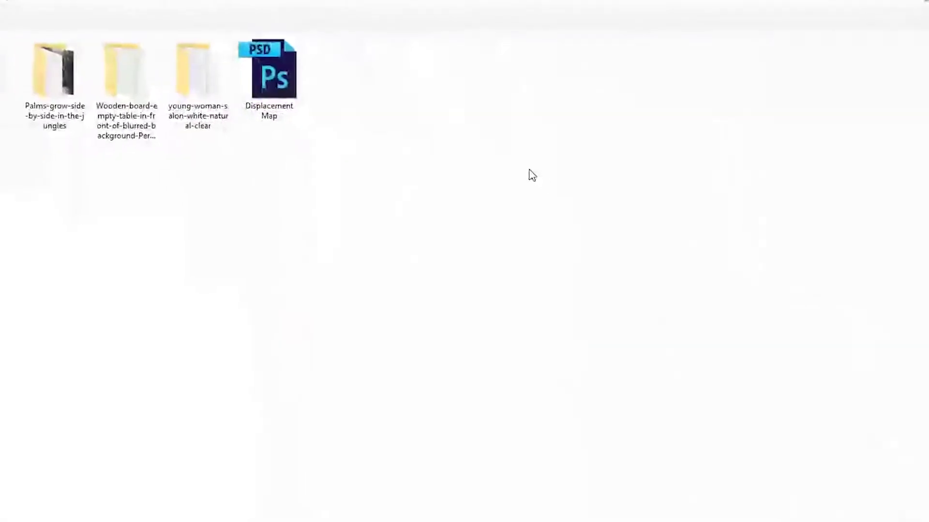
pyautogui.click(322, 82)
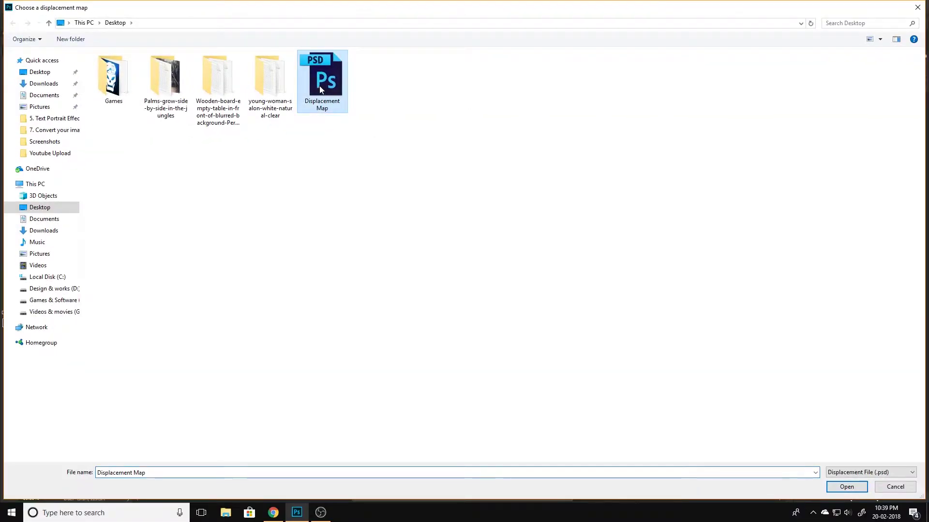
pyautogui.click(847, 486)
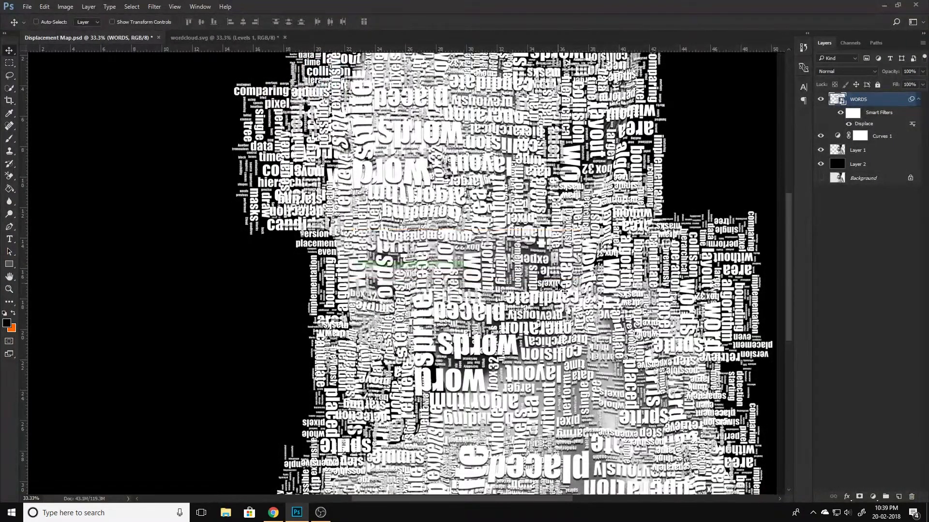
pyautogui.hotkey('ctrl', '-')
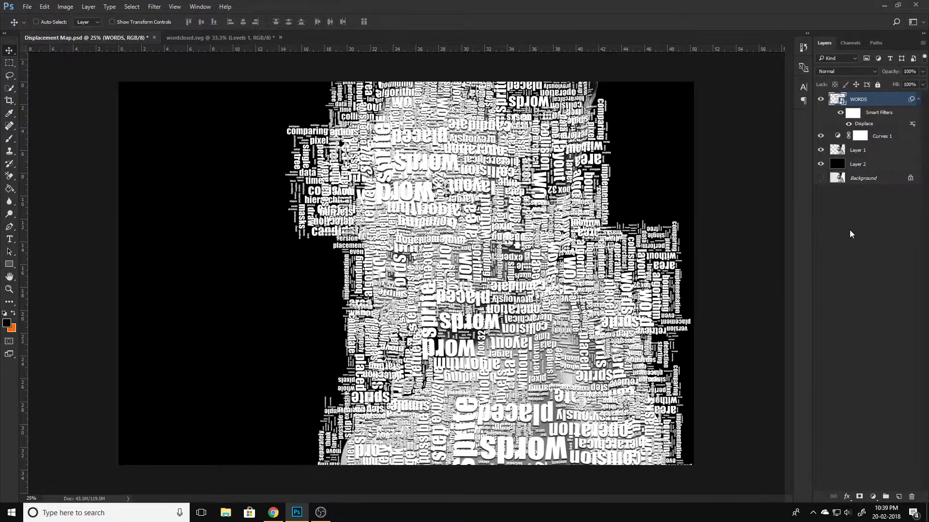
# - Load the WORDS lettering as a selection to mask Layer 1, then hide WORDS
pyautogui.click(840, 248)
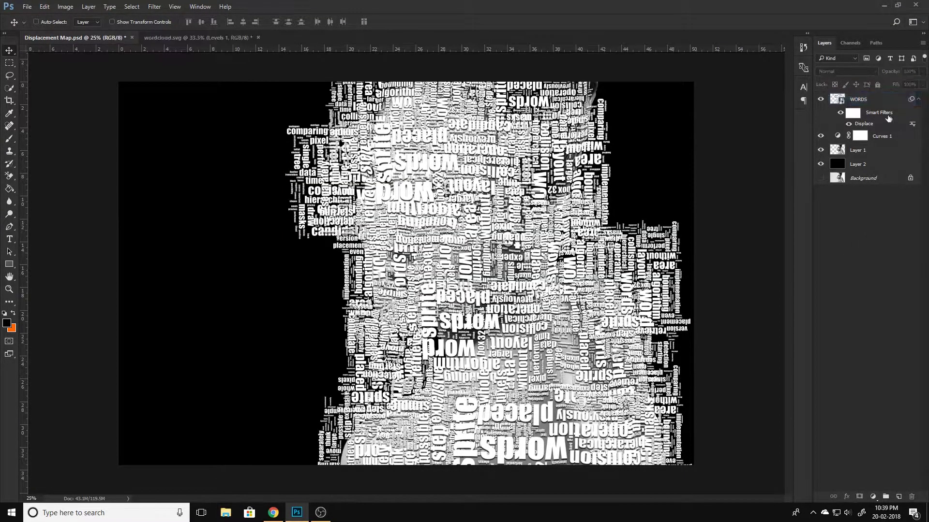
pyautogui.keyDown('ctrl'); pyautogui.click(838, 98); pyautogui.keyUp('ctrl')
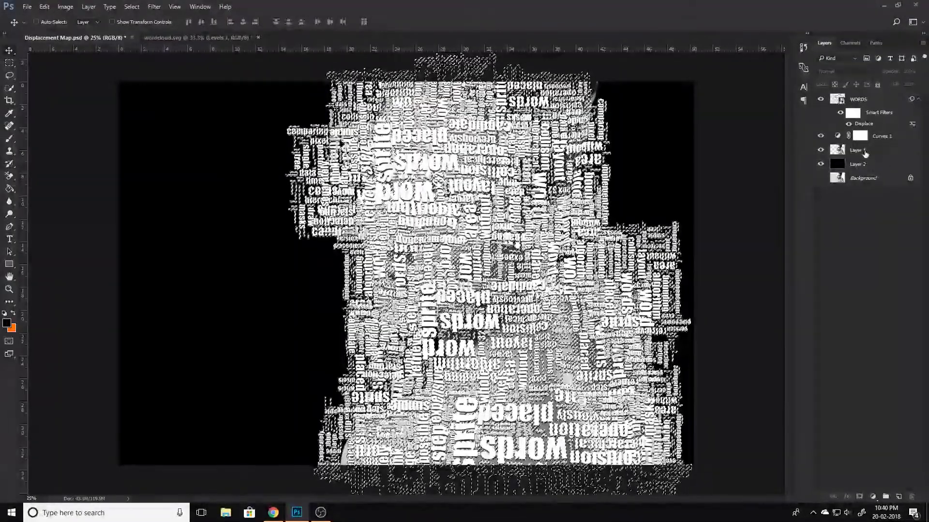
pyautogui.click(866, 152)
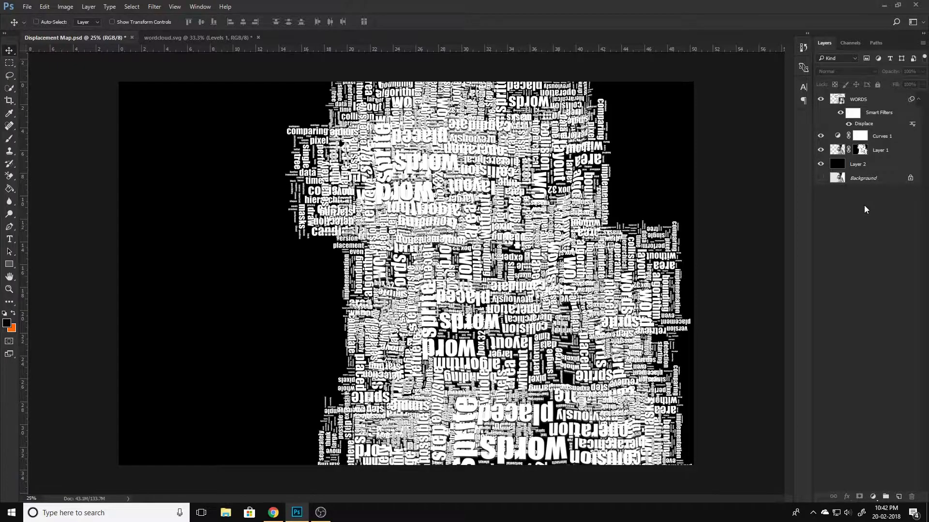
pyautogui.click(820, 99)
pyautogui.scroll(3, 449, 230)
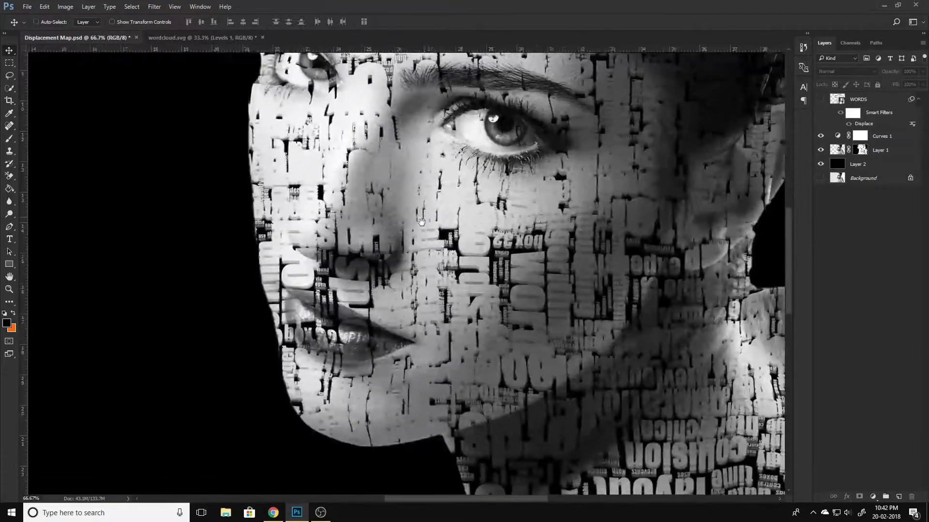
pyautogui.moveTo(421, 221)
pyautogui.mouseDown()
pyautogui.moveTo(453, 277)
pyautogui.moveTo(425, 305)
pyautogui.moveTo(474, 243)
pyautogui.mouseUp()
pyautogui.hotkey('ctrl', '-')
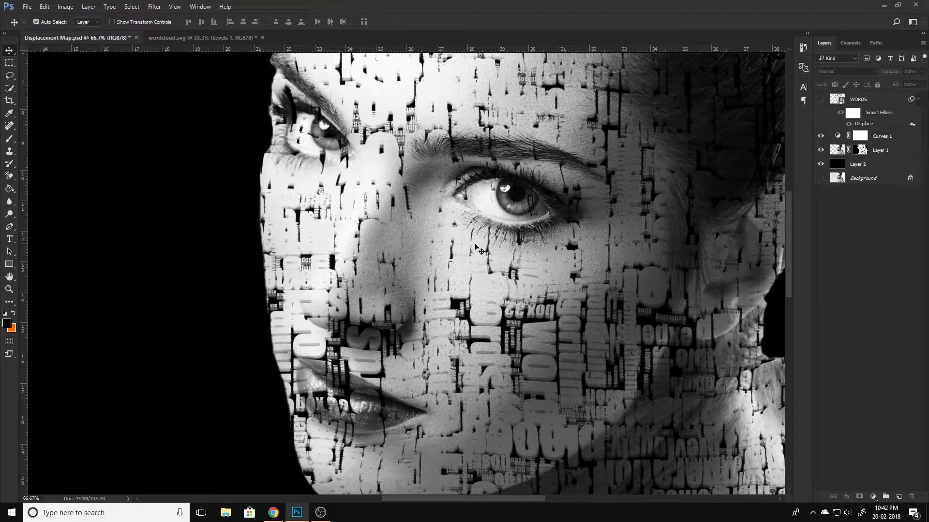
pyautogui.hotkey('ctrl', '-')
pyautogui.hotkey('ctrl', '-')
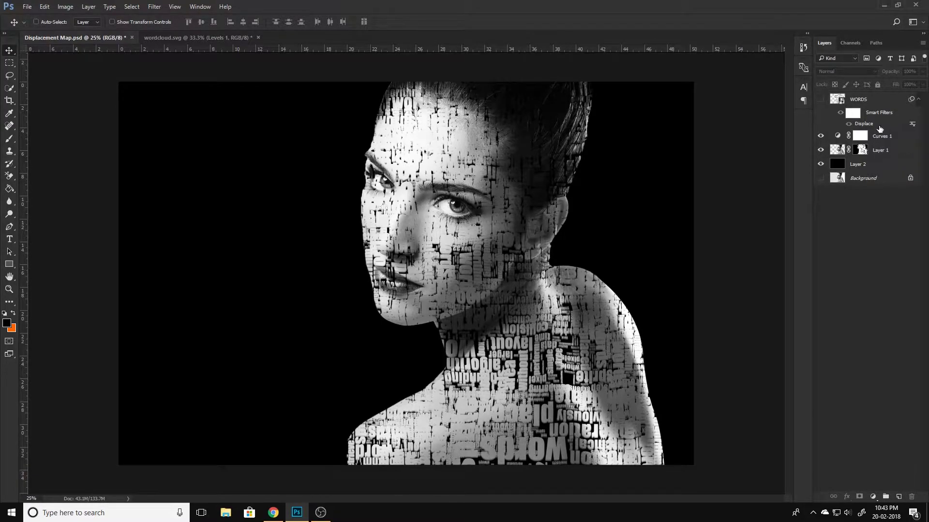
pyautogui.click(874, 114)
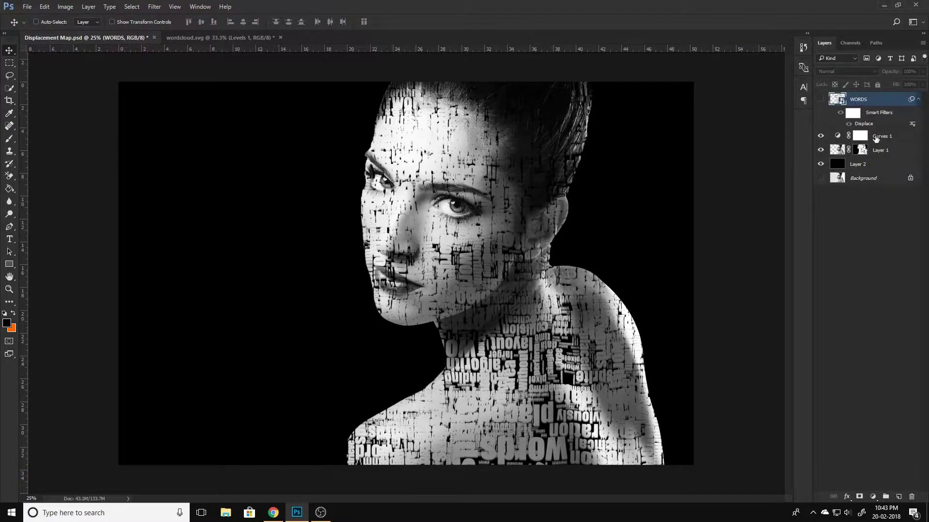
# - Stamp visible layers into Layer 3, move it above WORDS, and re-show WORDS
pyautogui.click(881, 140)
pyautogui.hotkey('ctrl', 'shift', 'alt', 'e')
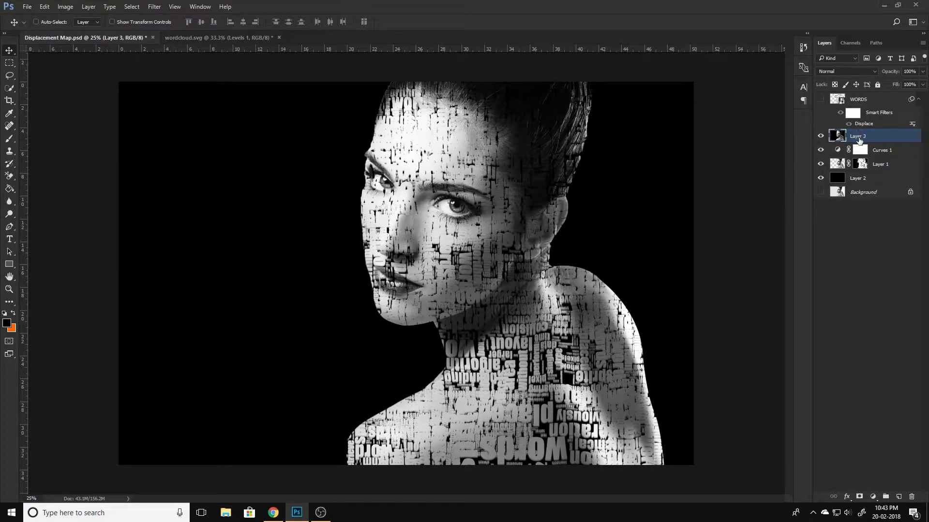
pyautogui.moveTo(859, 139); pyautogui.dragTo(859, 100)
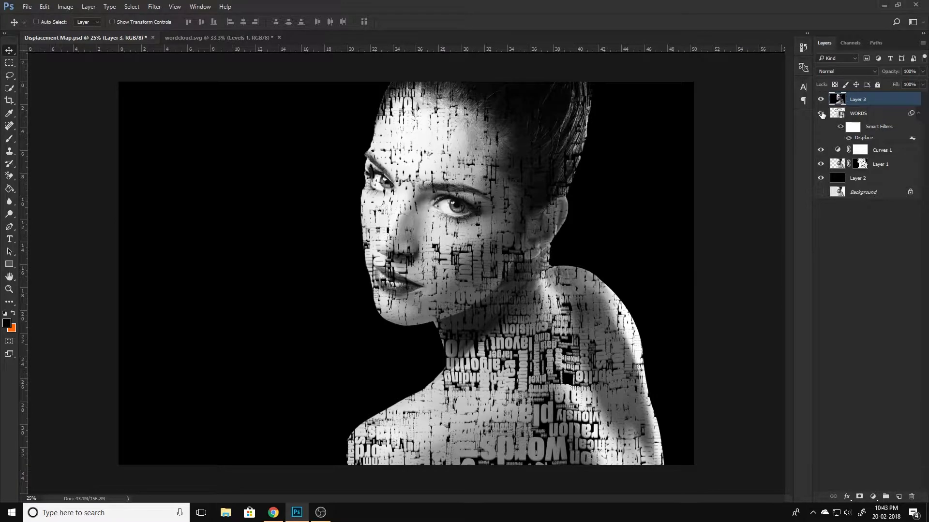
pyautogui.click(821, 113)
# - Open the blend mode list for Layer 3
pyautogui.click(832, 72)
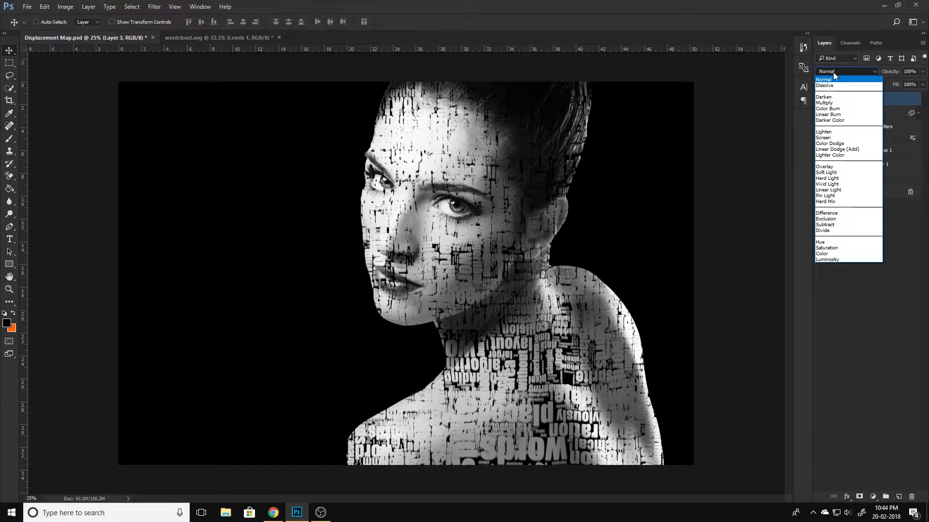
# - Set Layer 3 to Linear Burn and nudge it slightly left over the portrait
pyautogui.click(842, 115)
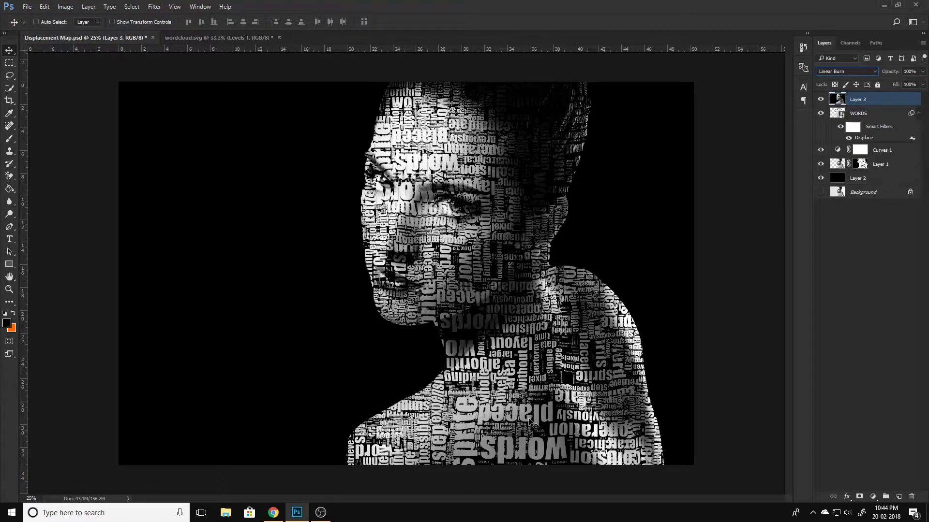
pyautogui.press('ctrl')
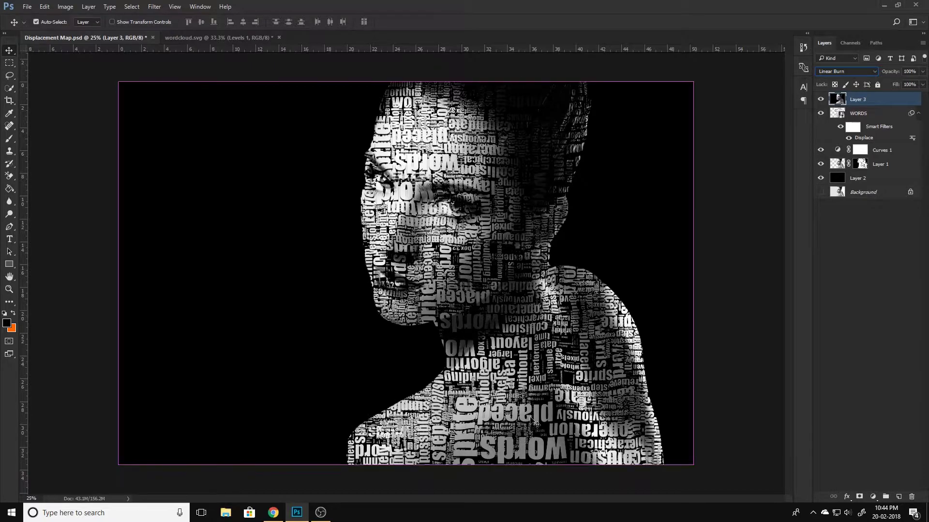
pyautogui.press('Left')
pyautogui.press('Left')
pyautogui.press('Left')
pyautogui.press('Left')
pyautogui.press('Left')
pyautogui.press('Left')
pyautogui.hotkey('ctrl', '0')
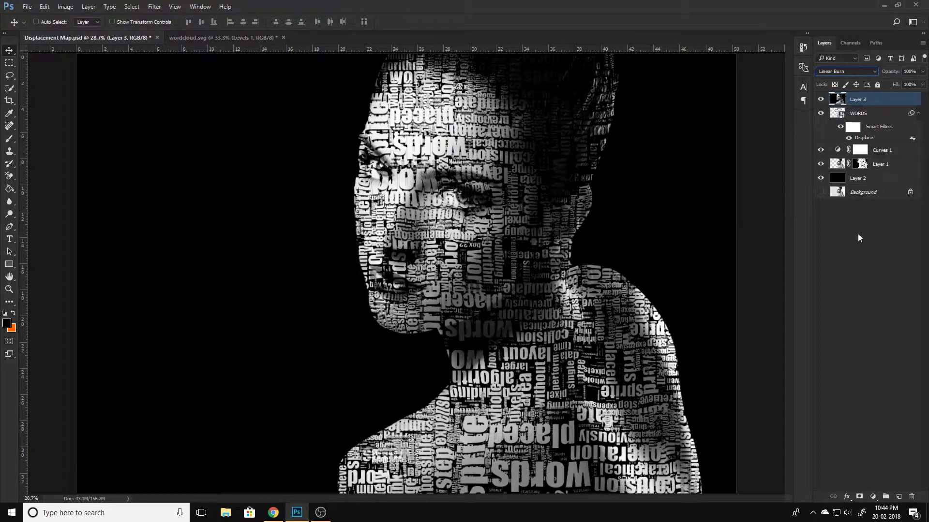
# - Duplicate Background, move the copy to the top, and give it an inverted black mask
pyautogui.click(830, 243)
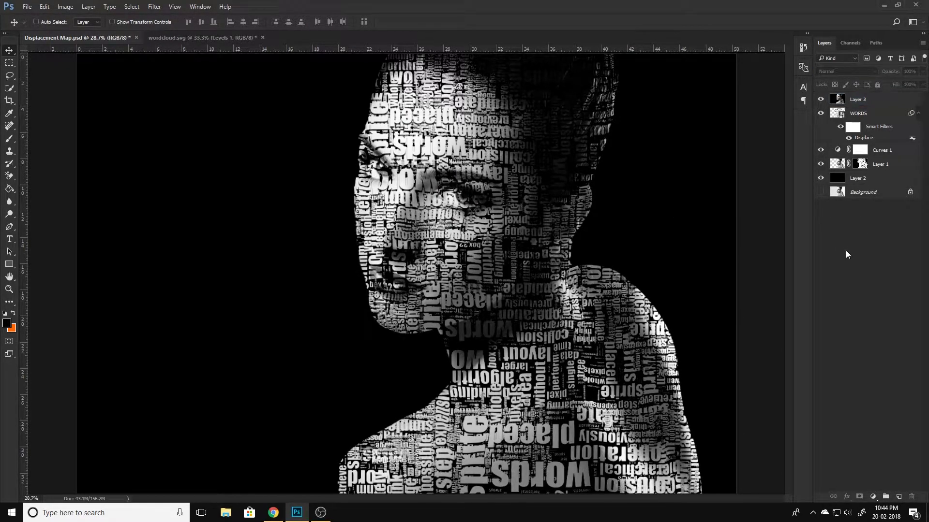
pyautogui.click(821, 193)
pyautogui.click(858, 194)
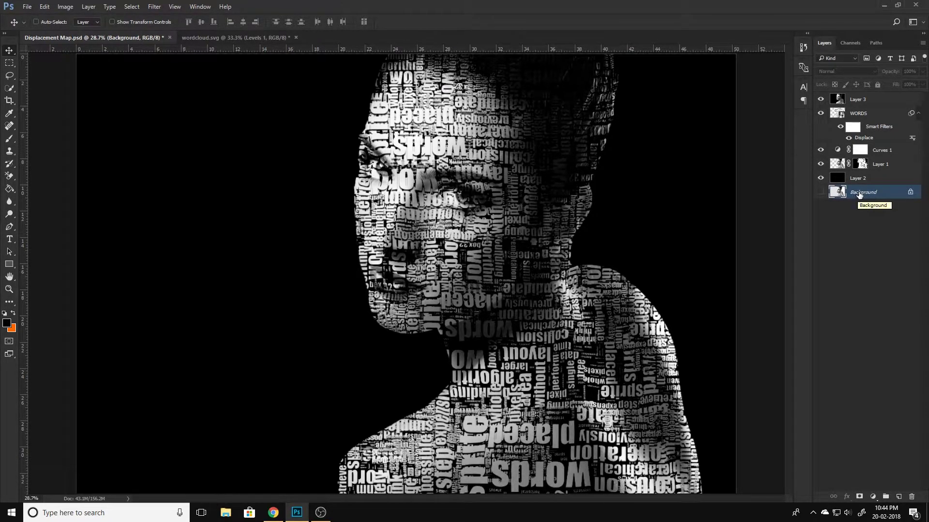
pyautogui.hotkey('ctrl', 'j')
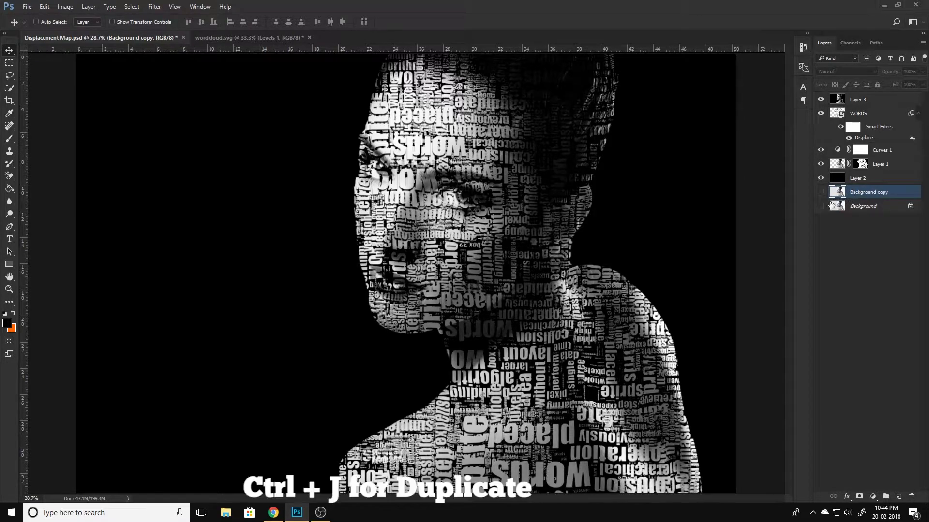
pyautogui.moveTo(869, 194); pyautogui.dragTo(861, 99)
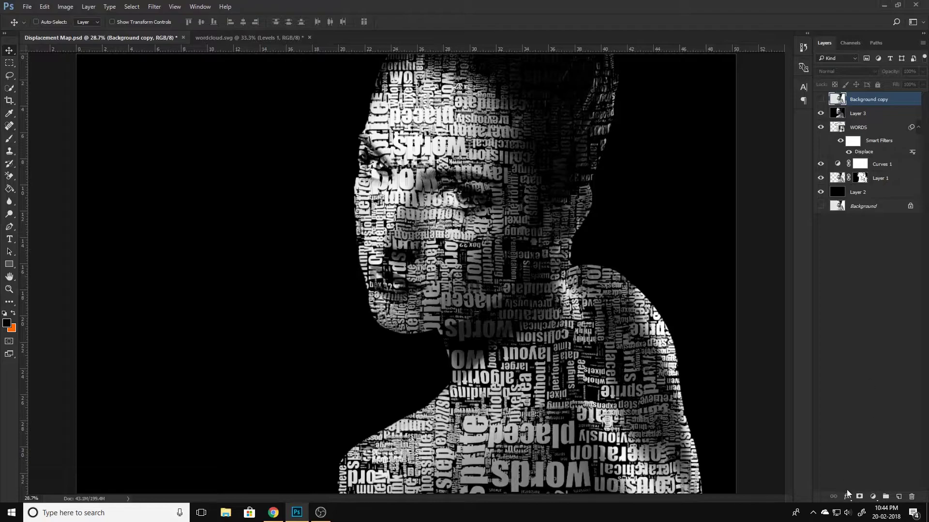
pyautogui.click(859, 497)
pyautogui.click(821, 100)
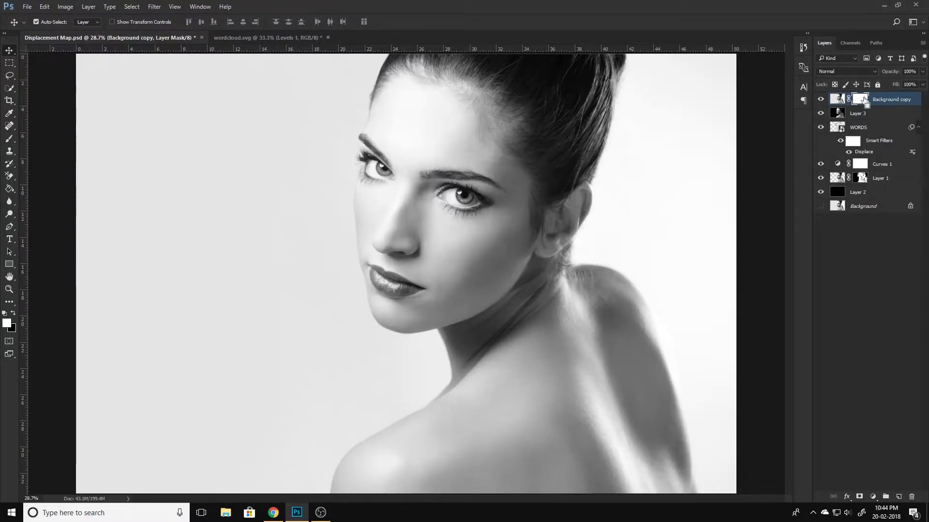
pyautogui.hotkey('ctrl', 'i')
pyautogui.hotkey('ctrl', 'i')
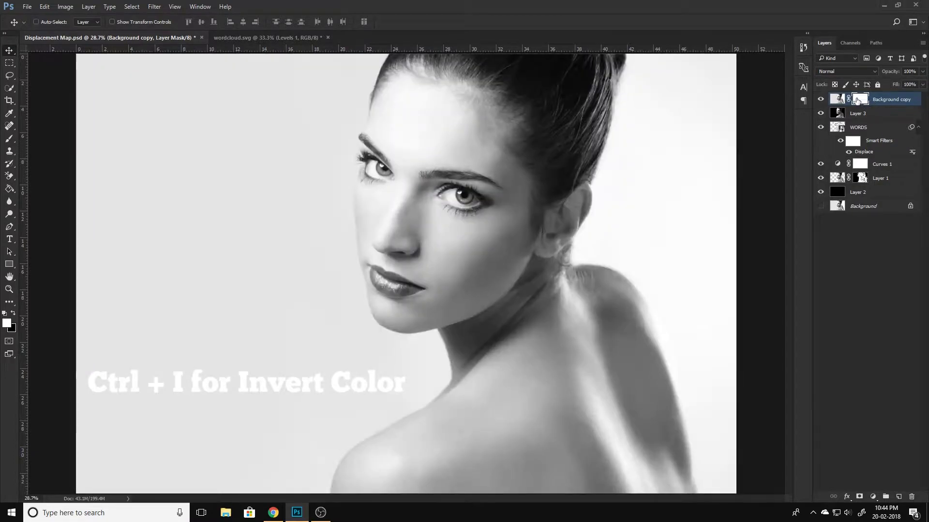
pyautogui.hotkey('ctrl', 'i')
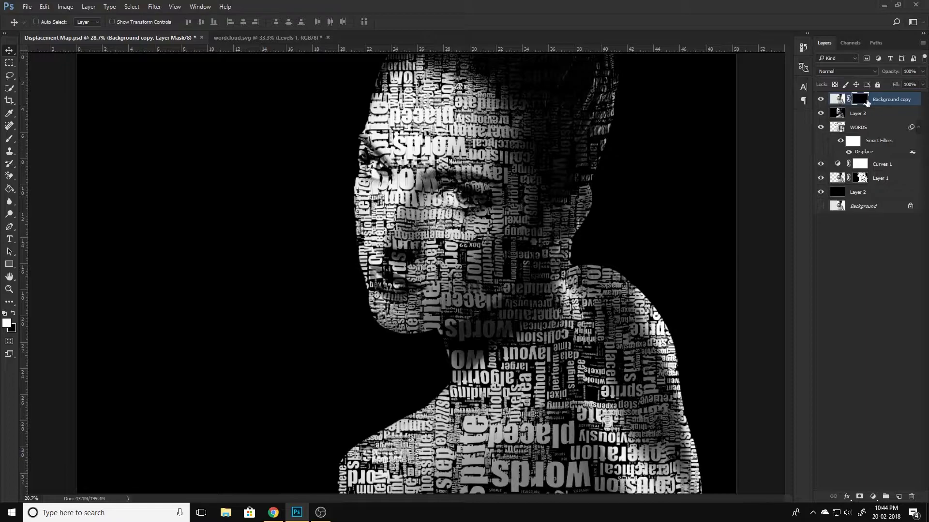
# - Set up a soft round brush at 60 px with 46% hardness
pyautogui.press('b')
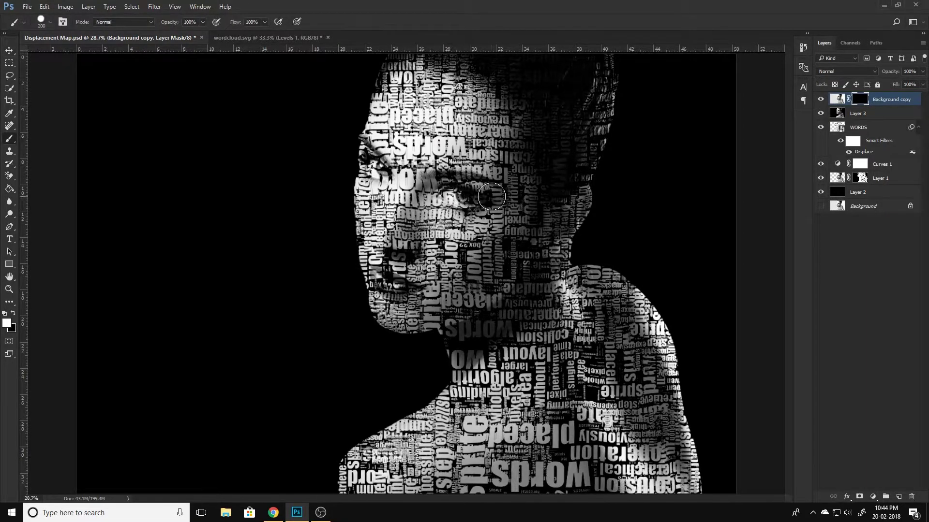
pyautogui.scroll(3, 483, 207)
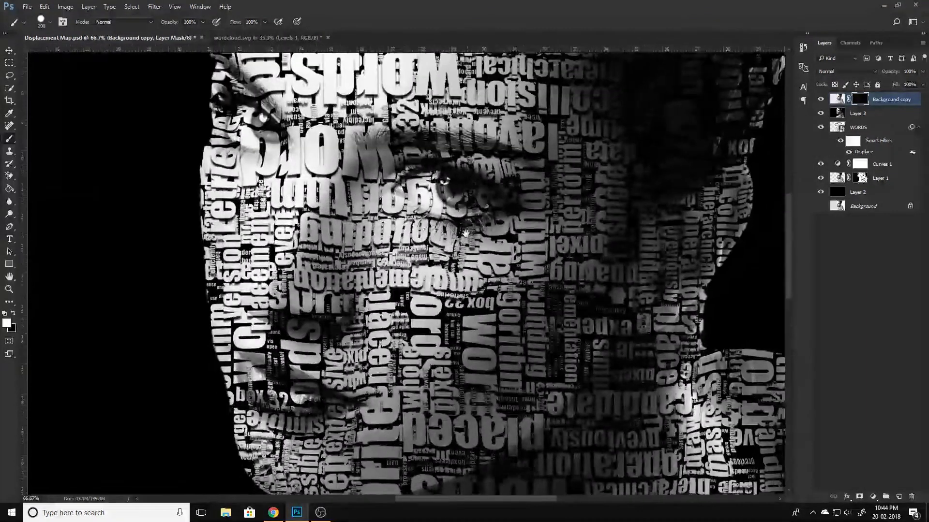
pyautogui.scroll(2, 466, 234)
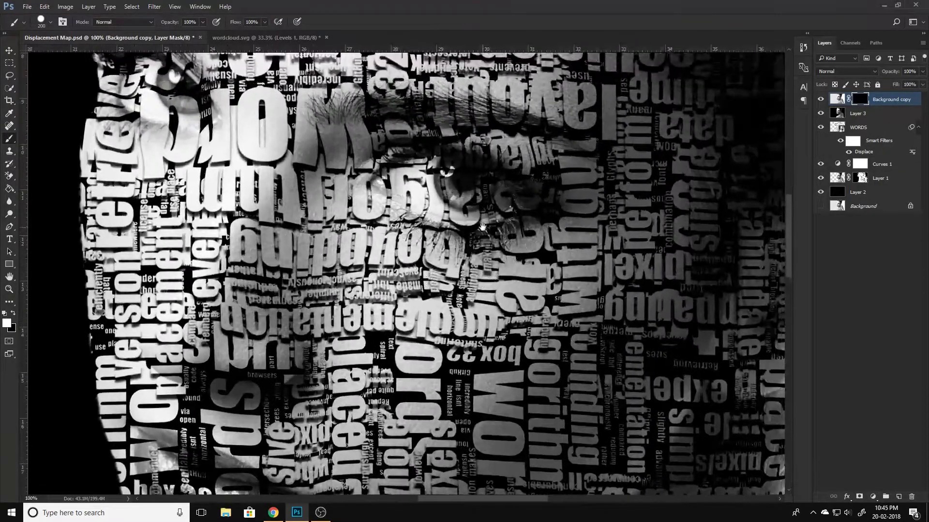
pyautogui.press('[')
pyautogui.press('[')
pyautogui.press('[')
pyautogui.press('[')
pyautogui.press('[')
pyautogui.press('[')
pyautogui.press('[')
pyautogui.press('[')
pyautogui.click(48, 23)
pyautogui.click(27, 116)
pyautogui.click(46, 25)
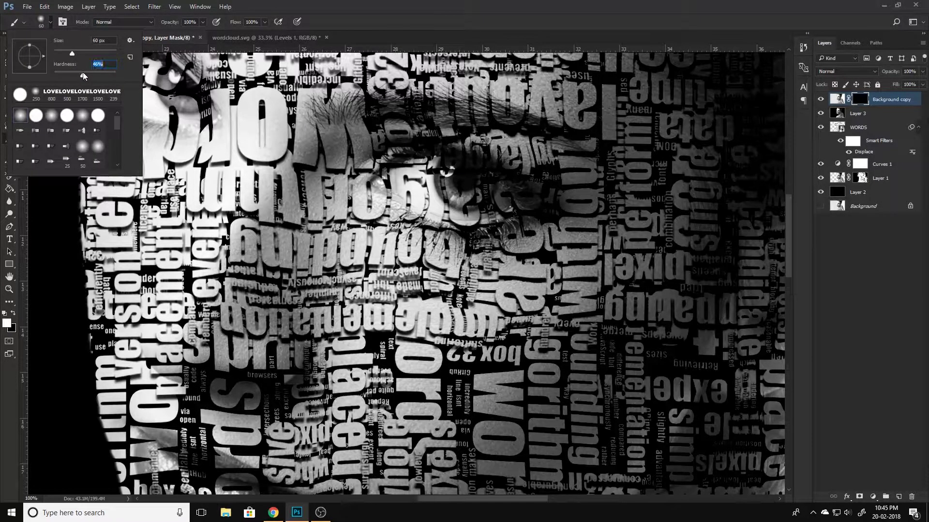
pyautogui.click(83, 74)
pyautogui.moveTo(81, 67); pyautogui.dragTo(71, 64)
pyautogui.click(457, 3)
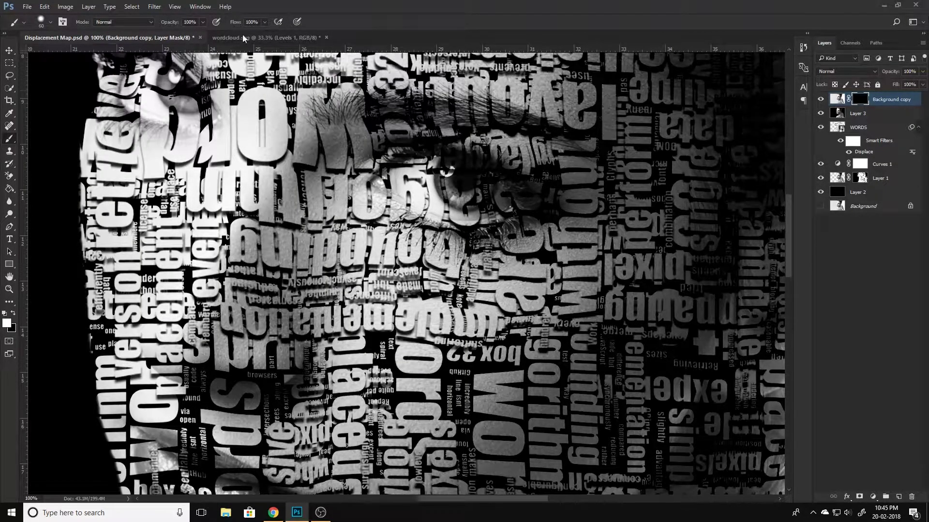
# - Paint the mask over both eyes at 35 px and 20 px to reveal them
pyautogui.press('[')
pyautogui.press('[')
pyautogui.press('[')
pyautogui.moveTo(462, 177)
pyautogui.mouseDown()
pyautogui.moveTo(448, 187)
pyautogui.moveTo(462, 203)
pyautogui.moveTo(469, 200)
pyautogui.moveTo(452, 196)
pyautogui.moveTo(442, 167)
pyautogui.moveTo(486, 183)
pyautogui.moveTo(478, 199)
pyautogui.moveTo(464, 193)
pyautogui.mouseUp()
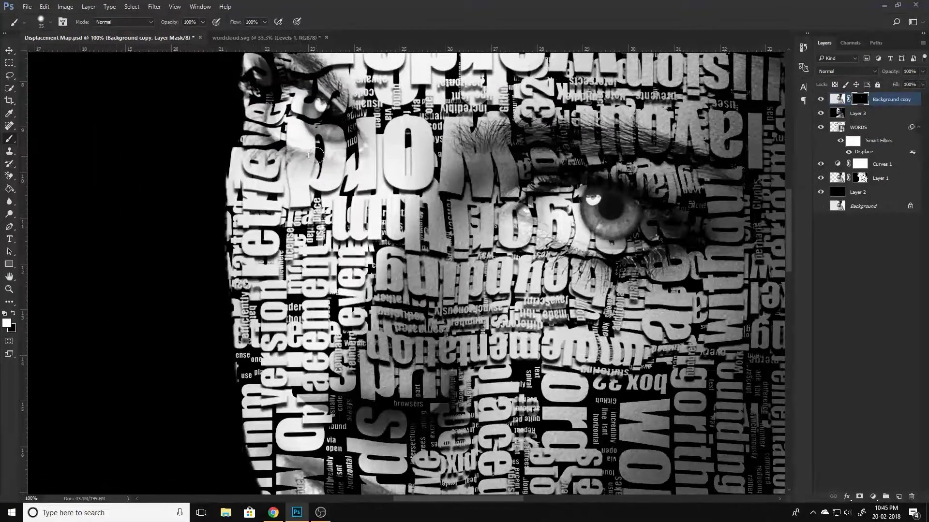
pyautogui.moveTo(173, 86)
pyautogui.mouseDown()
pyautogui.moveTo(347, 251)
pyautogui.moveTo(344, 264)
pyautogui.mouseUp()
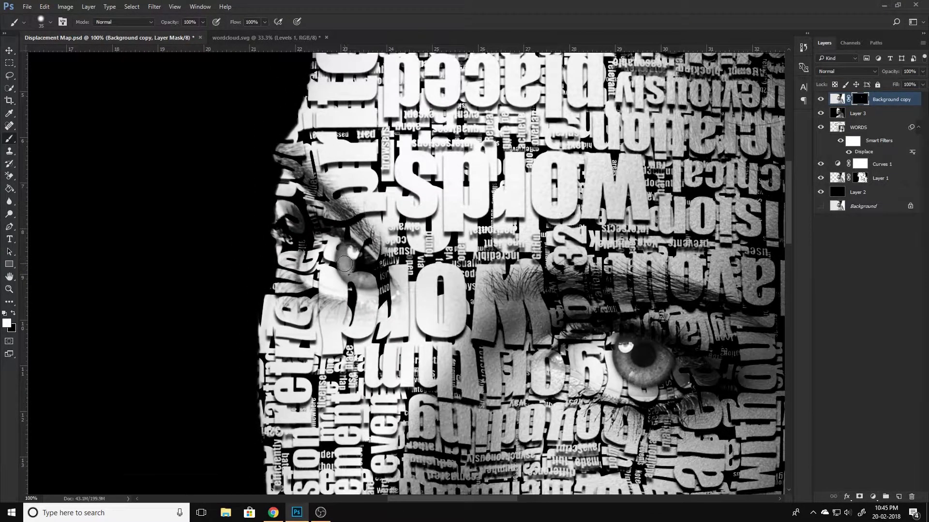
pyautogui.press('[')
pyautogui.moveTo(365, 260); pyautogui.dragTo(373, 271)
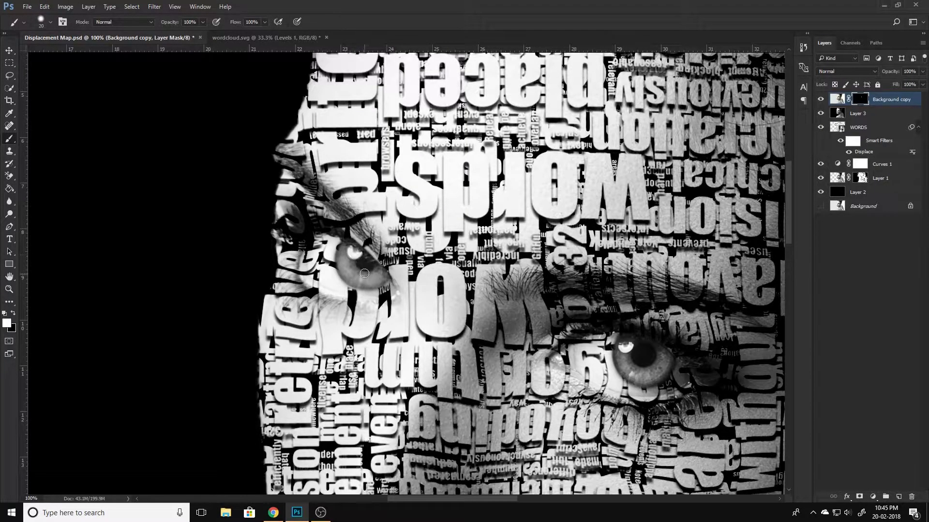
pyautogui.hotkey('ctrl', '0')
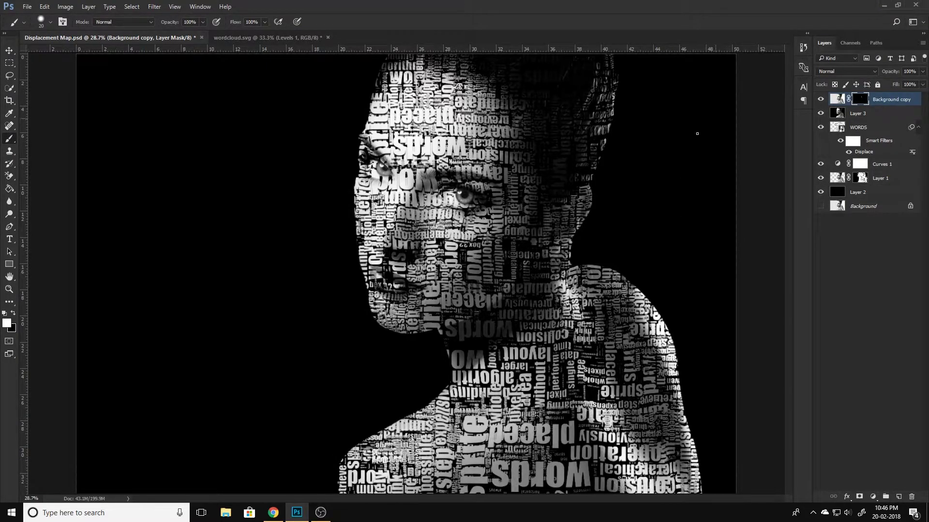
# - Add a Solid Color fill layer in dark navy #020219 above Background copy
pyautogui.press('v')
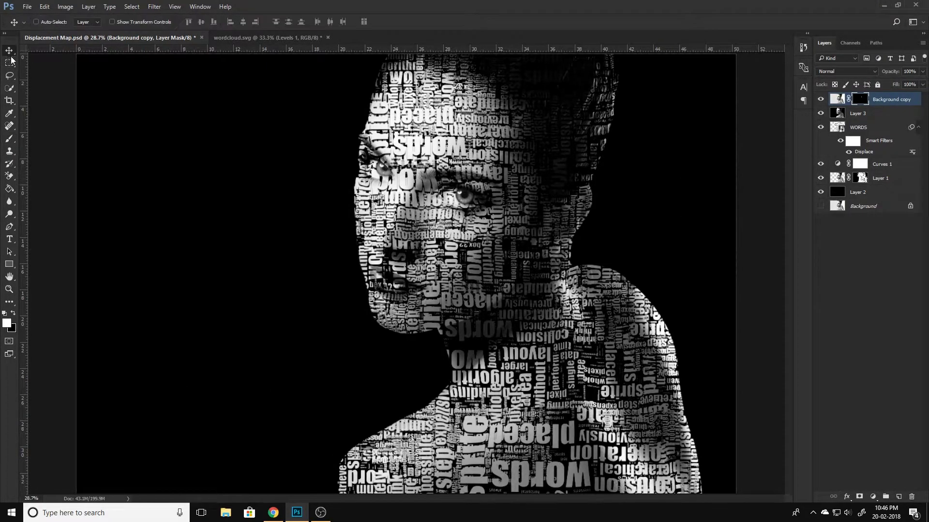
pyautogui.click(871, 290)
pyautogui.hotkey('ctrl', 'z')
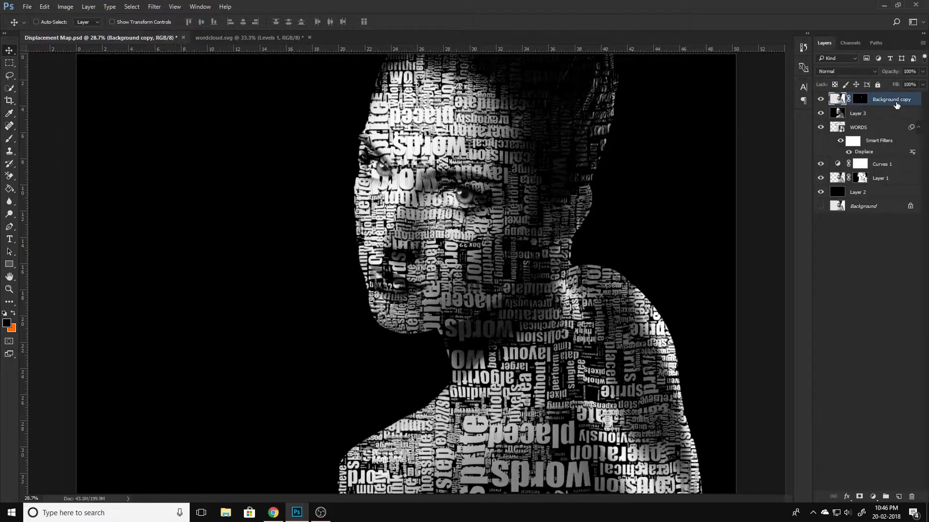
pyautogui.click(883, 322)
pyautogui.click(894, 105)
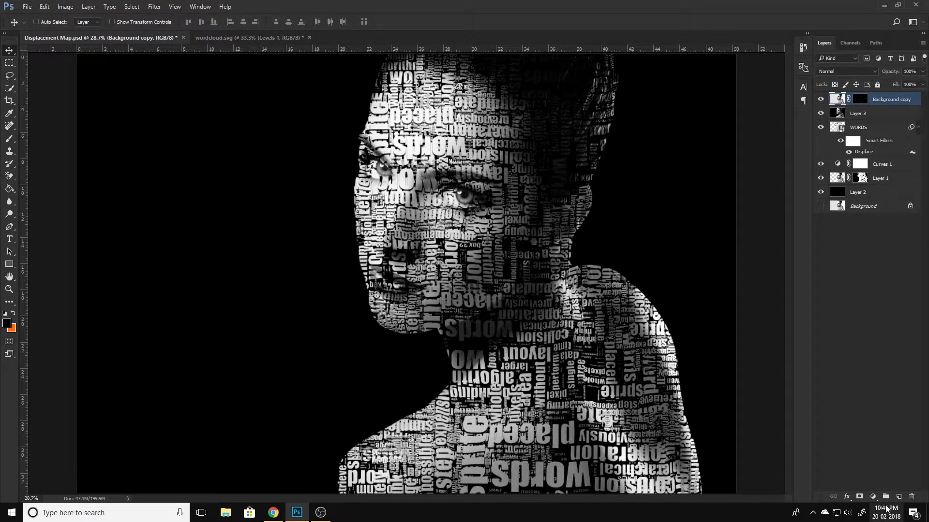
pyautogui.click(873, 497)
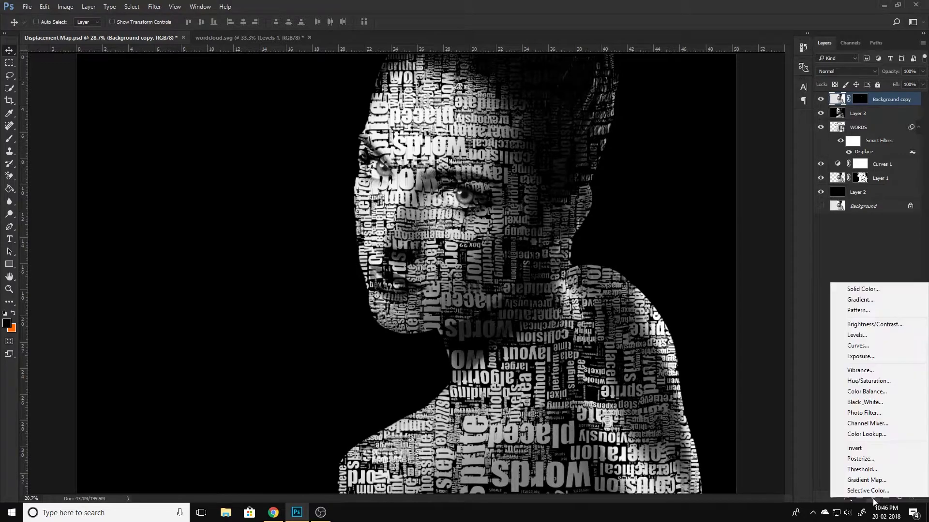
pyautogui.click(863, 289)
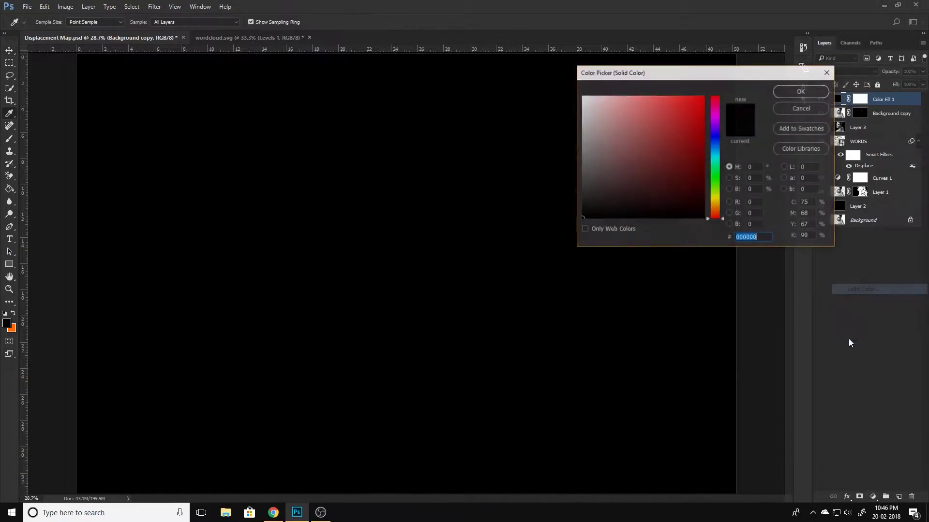
pyautogui.click(716, 138)
pyautogui.click(702, 203)
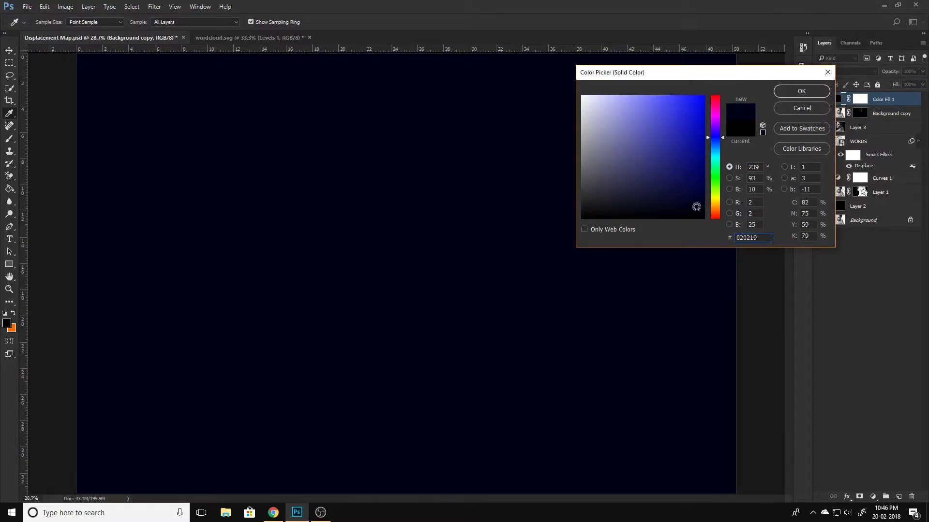
pyautogui.click(800, 92)
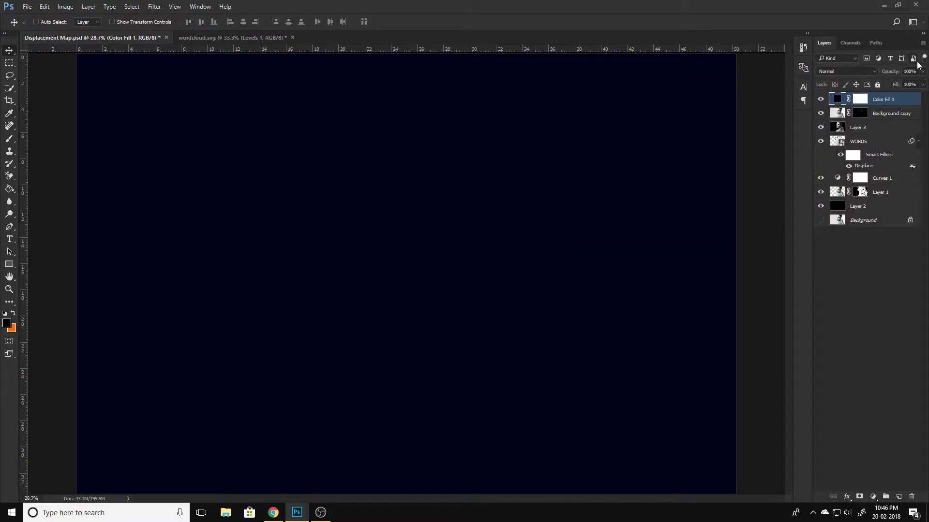
# - Set Color Fill 1 to Exclusion blend mode at 70% opacity
pyautogui.click(859, 71)
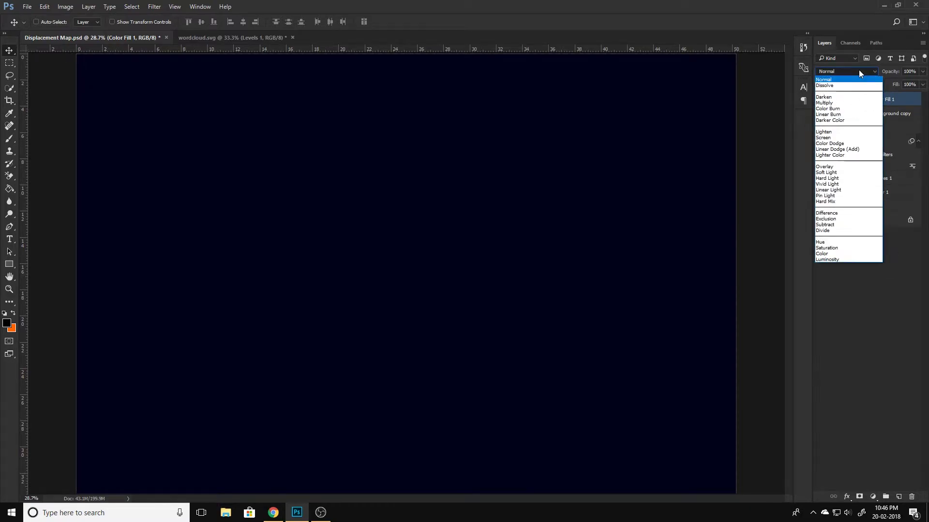
pyautogui.click(844, 219)
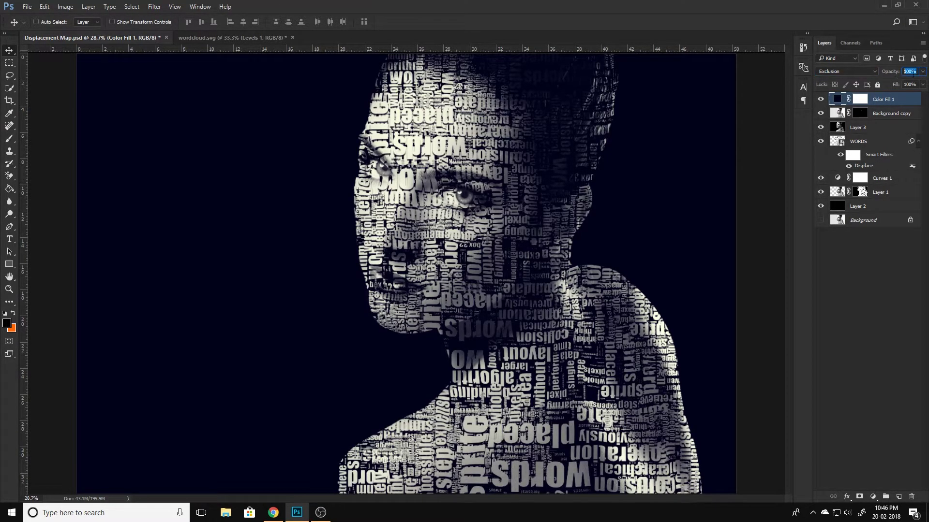
pyautogui.moveTo(897, 74); pyautogui.dragTo(877, 75)
pyautogui.click(893, 289)
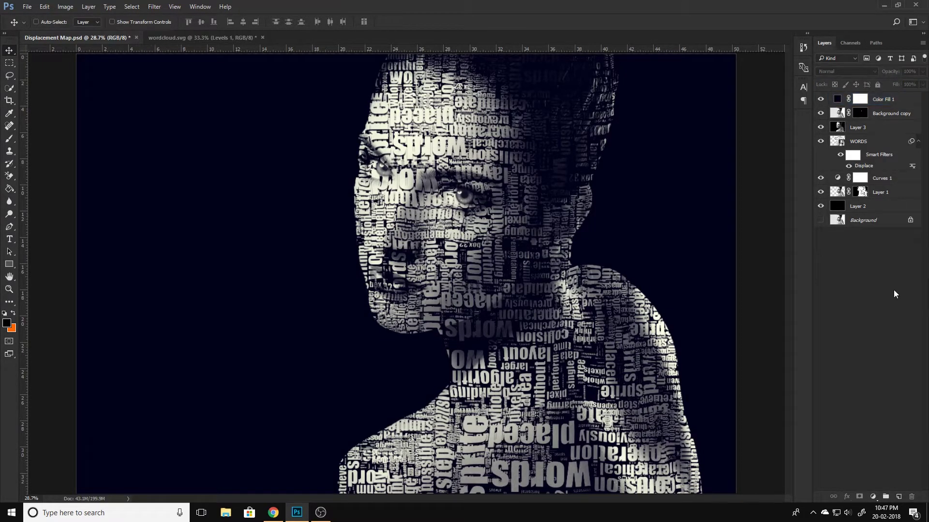